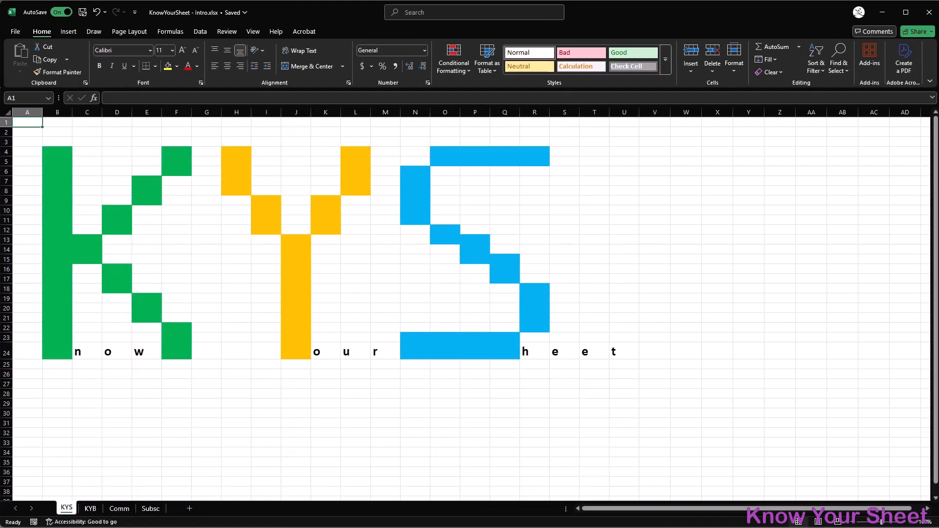
On the KYB sheet, turn off Stop If True for the first conditional formatting rule and apply the change
left_click(90, 510)
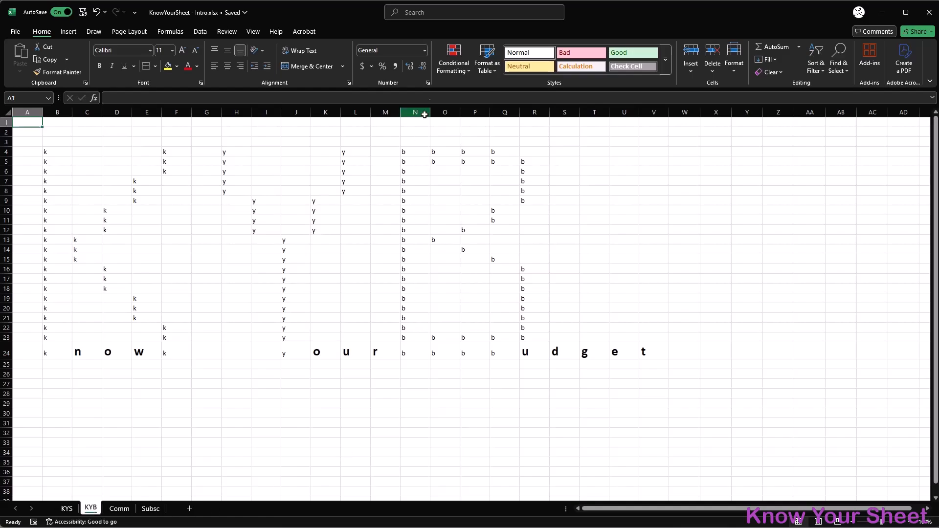
left_click(450, 59)
left_click(498, 219)
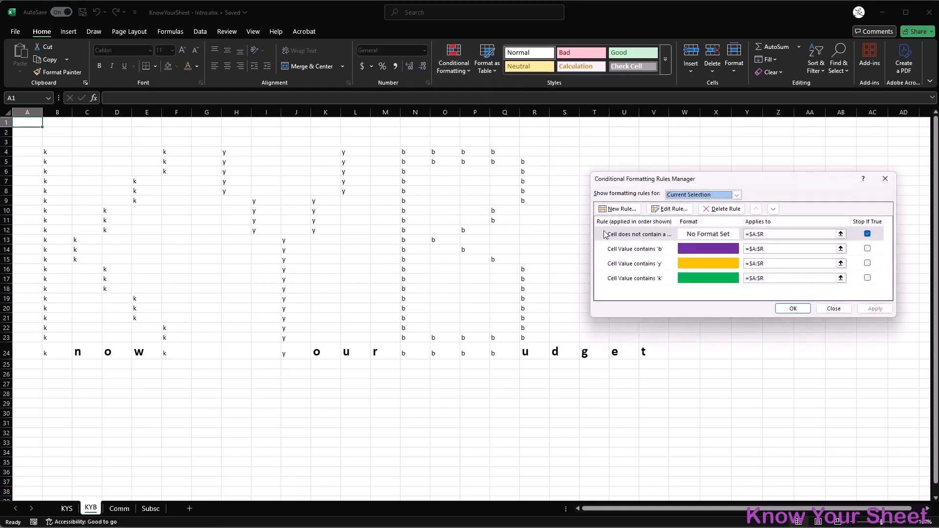
left_click(867, 234)
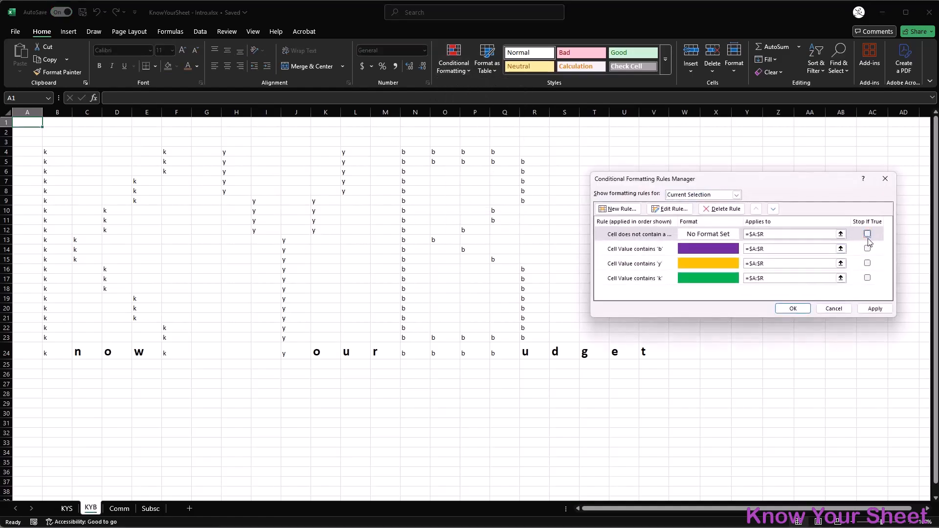
left_click(876, 309)
left_click(821, 316)
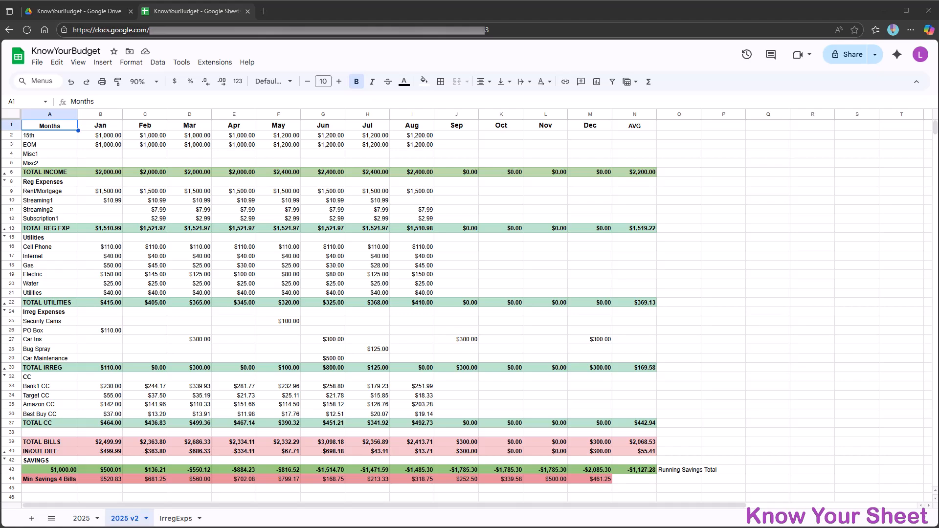
In the KnowYourBudget spreadsheet in Google Sheets, unhide spacer rows 7, 14, 23, 31 and 41 on the 2025 v2 sheet
left_click(5, 179)
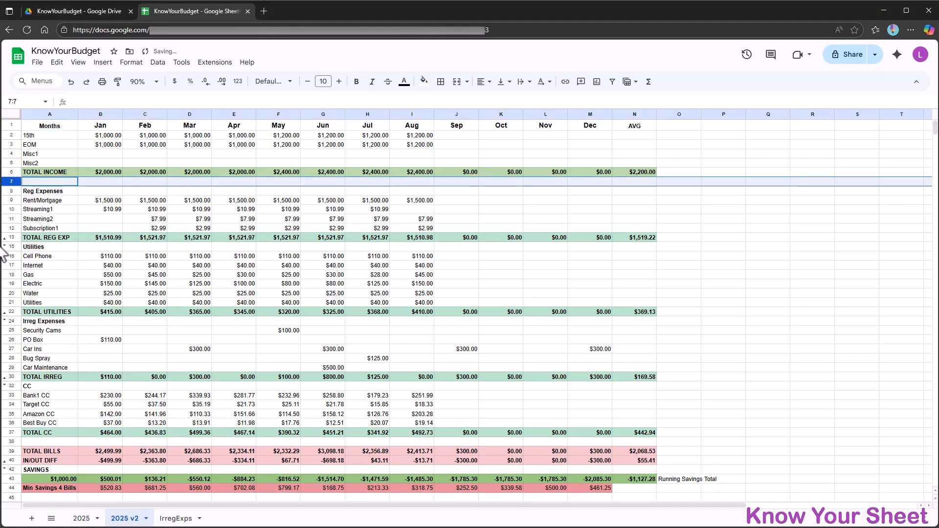
left_click(5, 239)
left_click(5, 325)
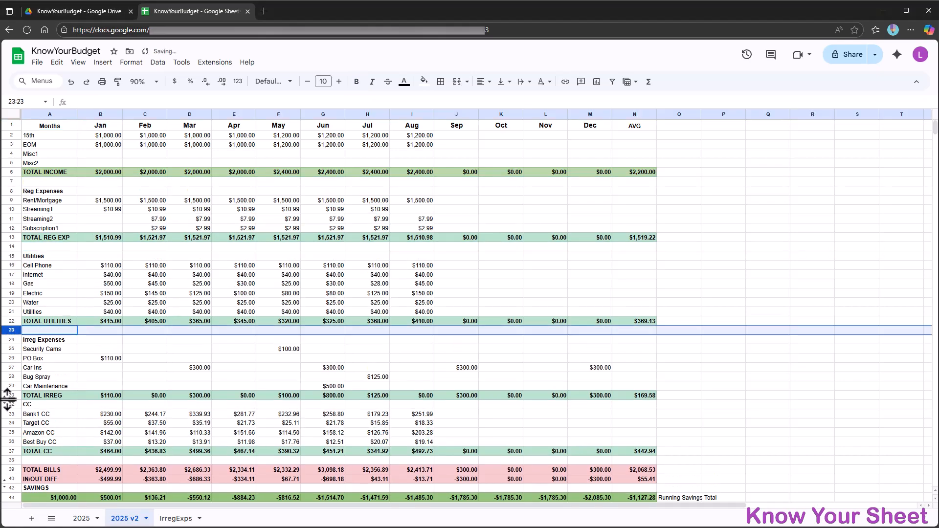
left_click(5, 400)
left_click(5, 489)
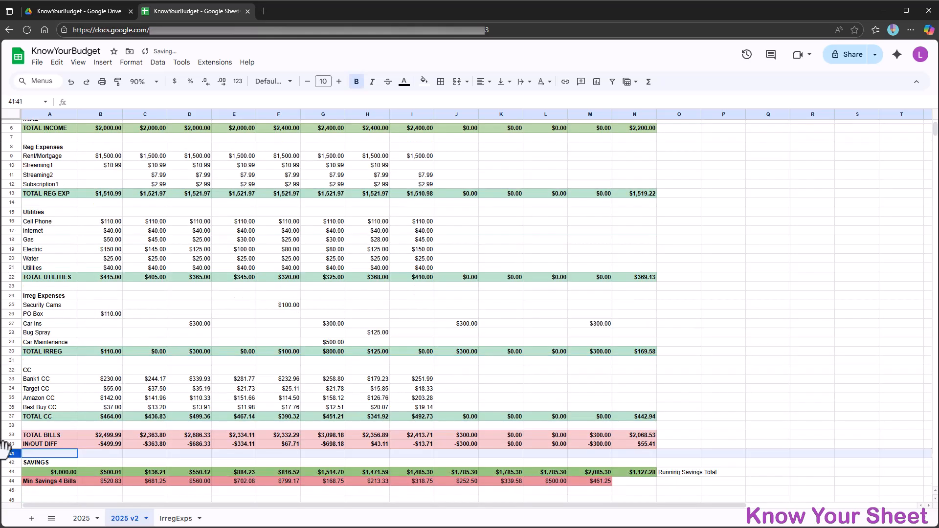
scroll(143, 337, "up", 2)
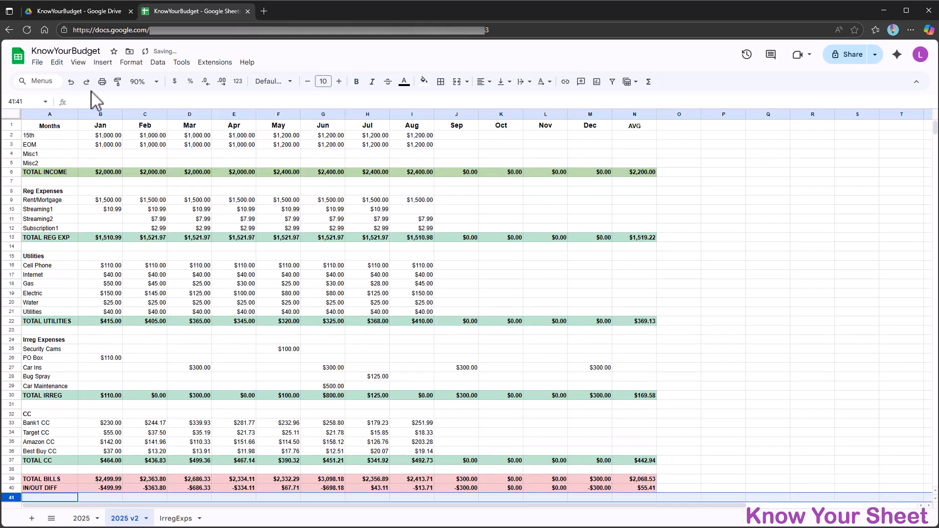
Set the sheet's zoom level to 80%
left_click(142, 86)
type("80")
key("Return")
left_click(120, 199)
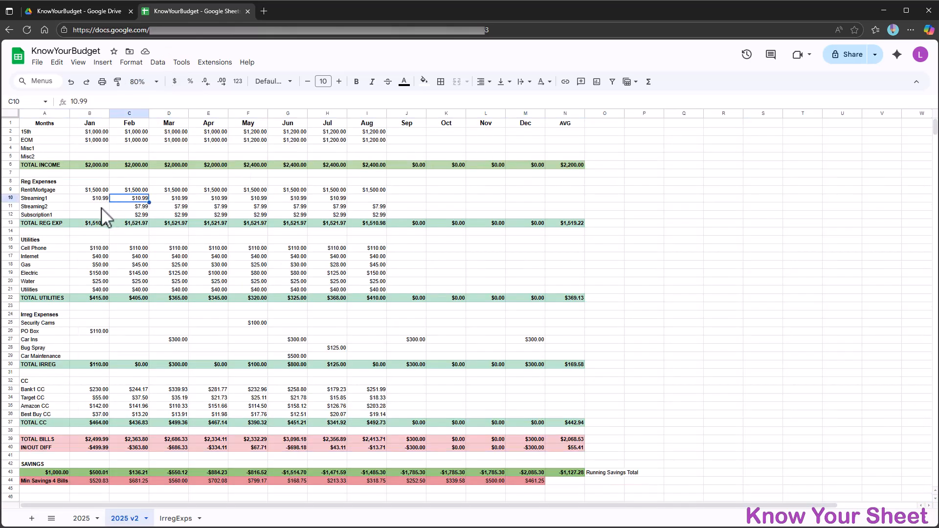
Fill the income rows A2:M5 with light green 3
left_click(44, 132)
left_click_drag(43, 136, 525, 160)
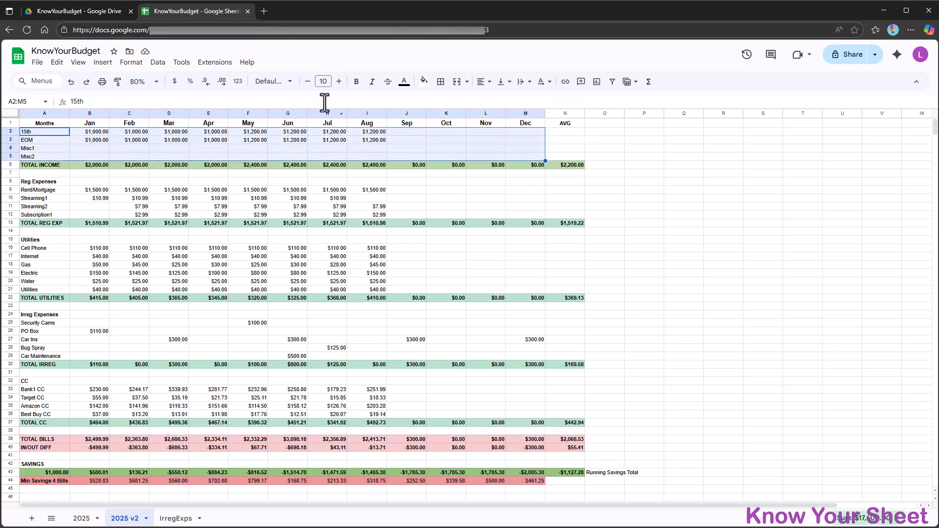
left_click(424, 81)
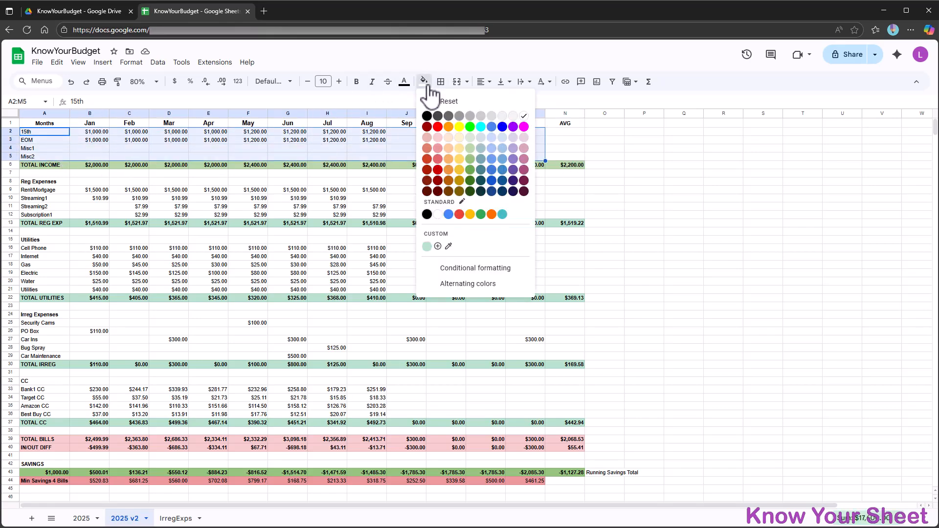
left_click(479, 139)
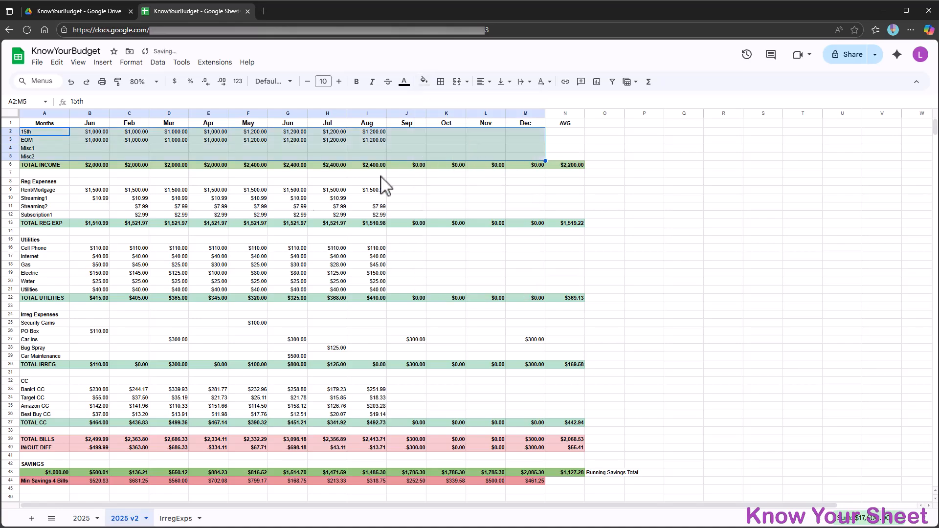
Fill the TOTAL INCOME row A6:M6 with light green 1
left_click(49, 182)
left_click_drag(49, 165, 540, 170)
left_click(423, 81)
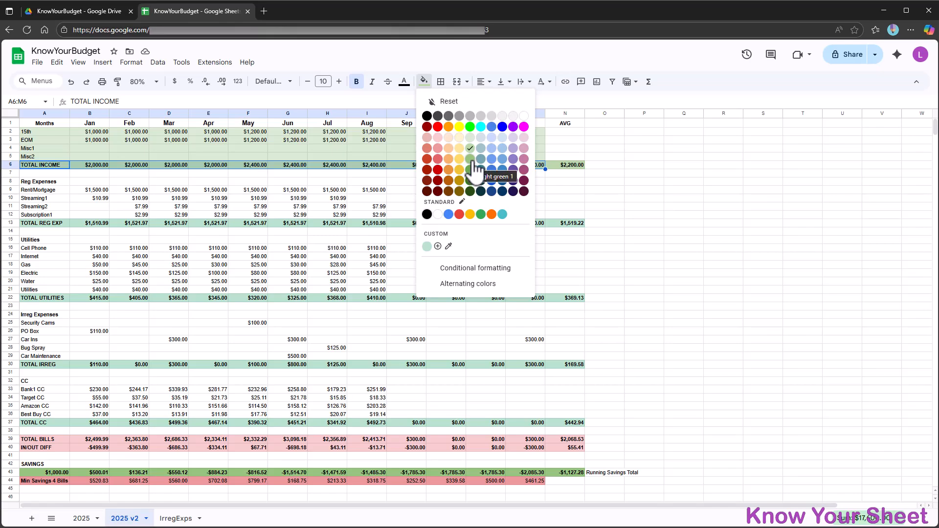
left_click(470, 158)
left_click(503, 215)
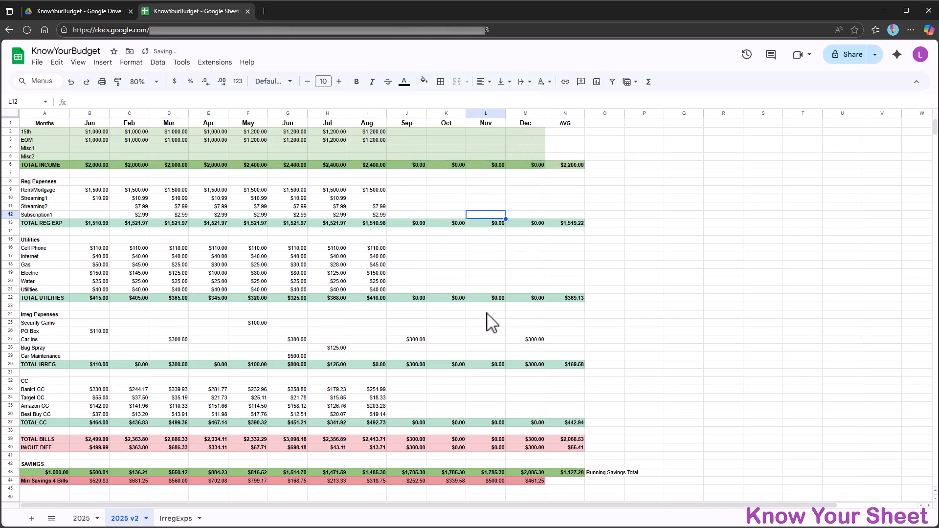
Fill the regular expense rows A9:M12 with light orange 3
left_click_drag(43, 190, 537, 218)
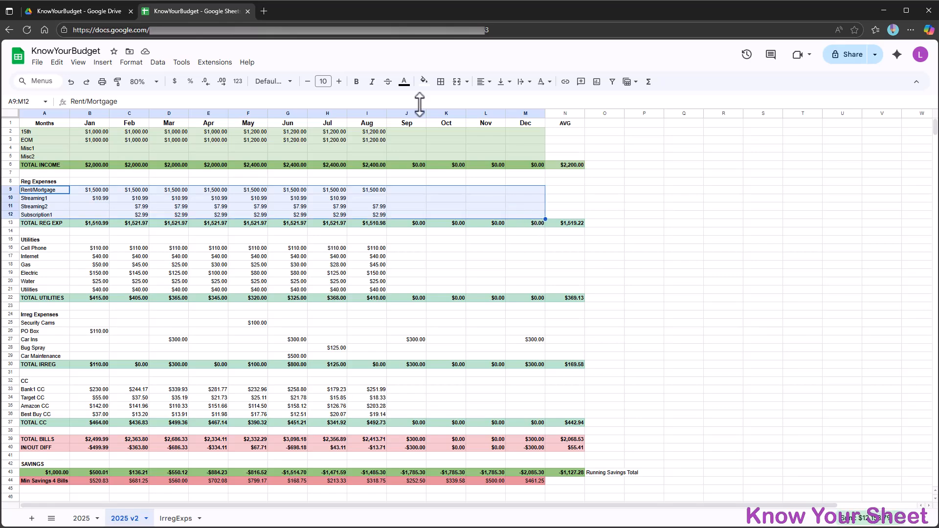
left_click(423, 81)
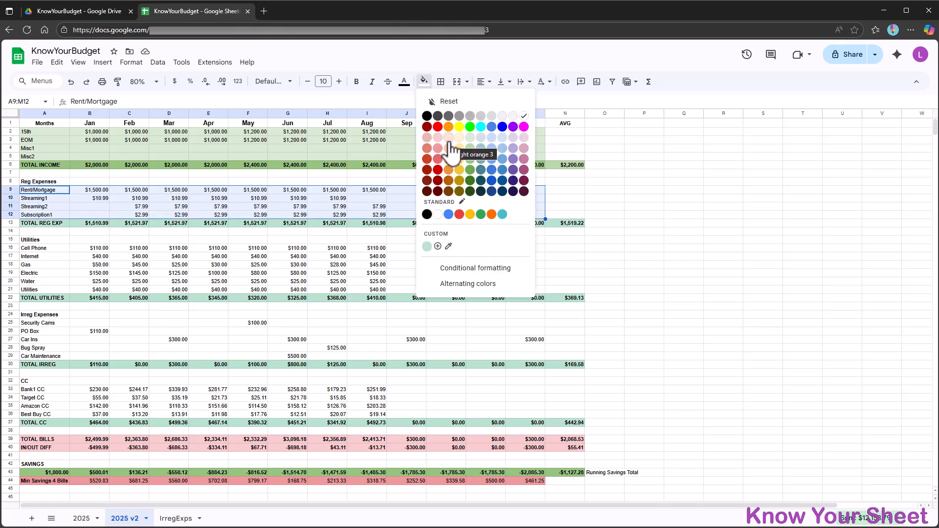
left_click(450, 142)
Fill the TOTAL REG EXP row A13:M13 with a darker orange and its average cell N13 with a lighter orange
left_click_drag(47, 224, 541, 225)
left_click(424, 81)
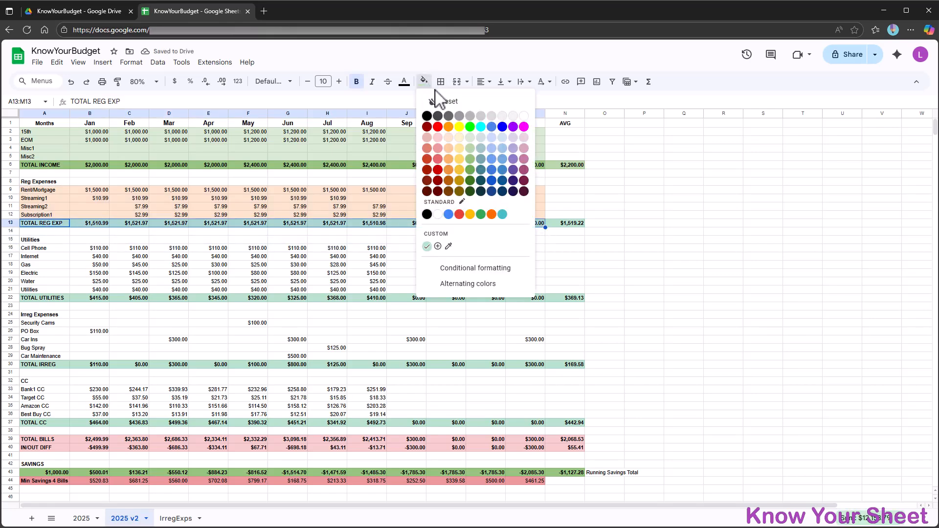
left_click(449, 170)
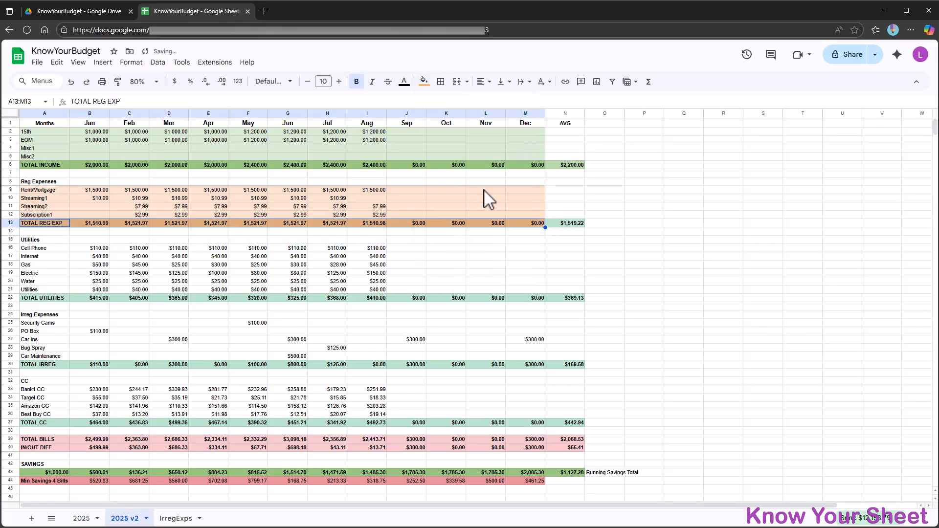
left_click(563, 224)
left_click(424, 81)
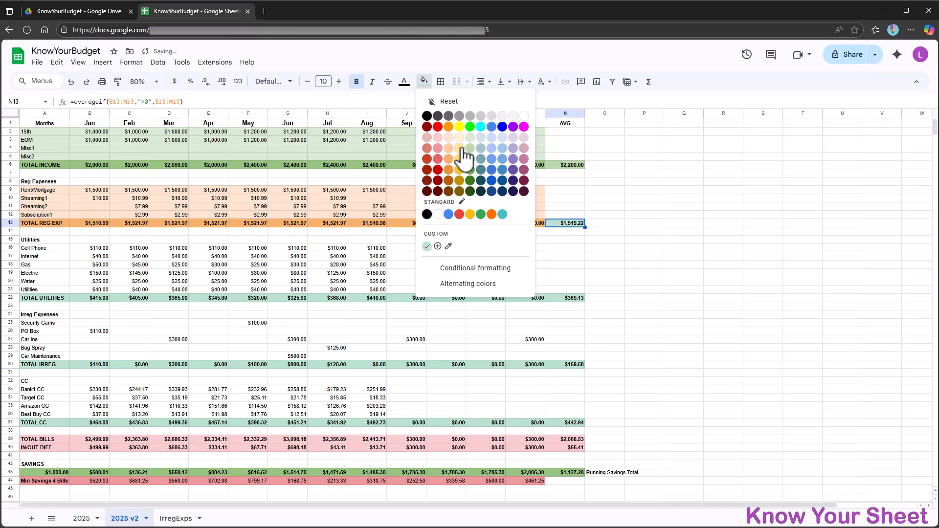
left_click(448, 148)
Fill the utilities rows A16:M21 with light blue 3
left_click_drag(39, 248, 539, 291)
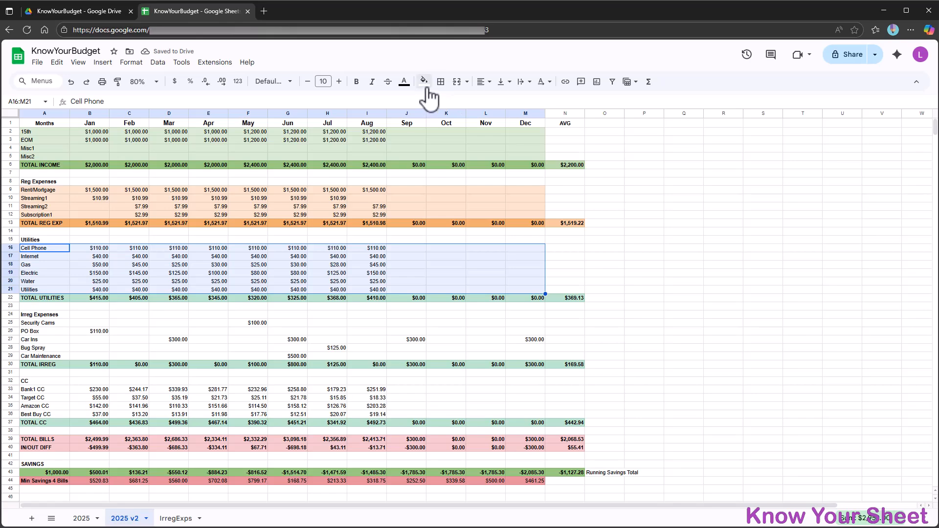
left_click(423, 81)
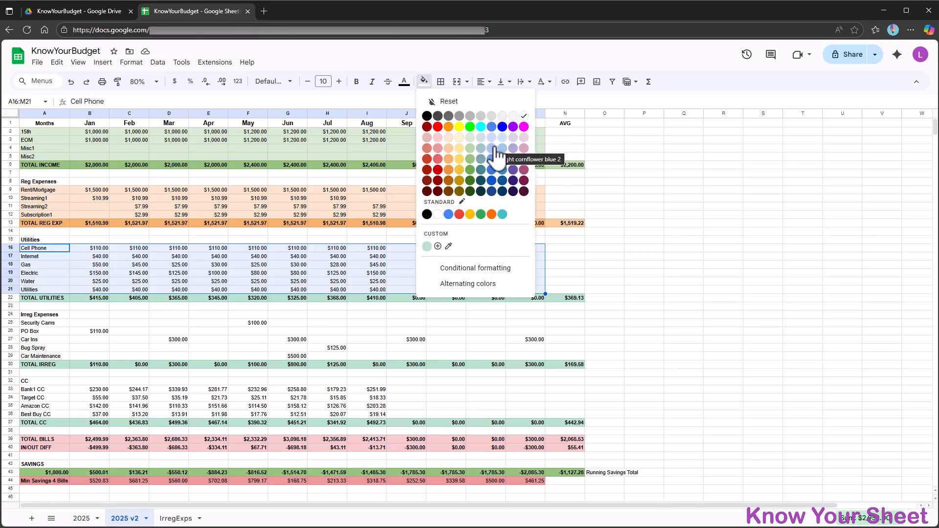
left_click(502, 149)
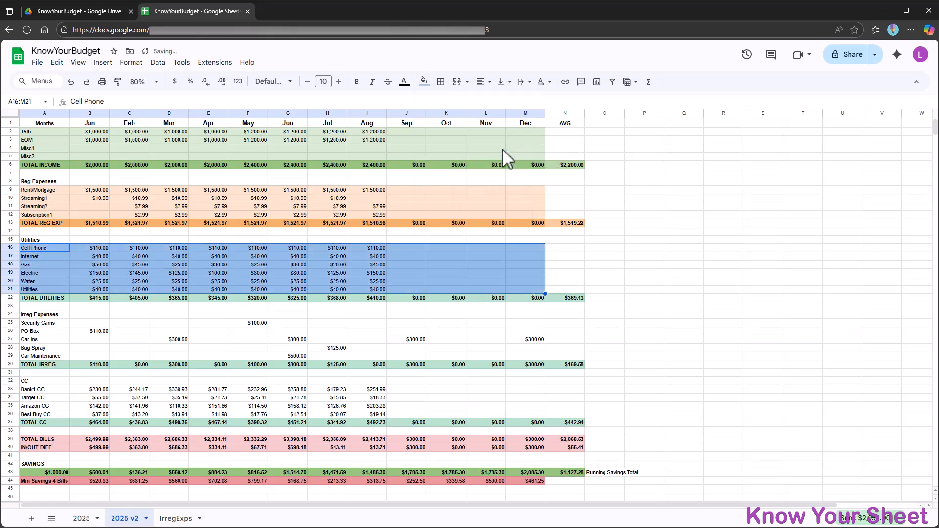
left_click(423, 81)
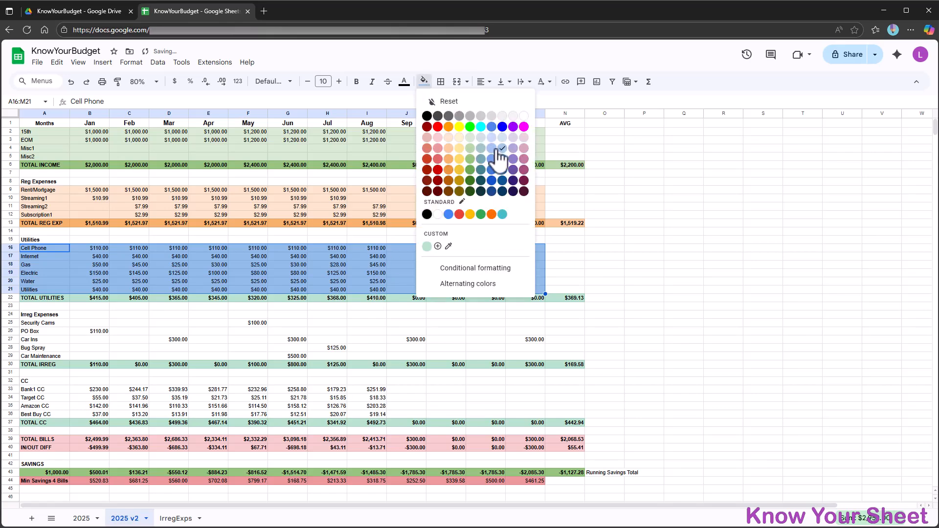
left_click(506, 151)
Fill the TOTAL UTILITIES row A22:M22 with light blue 1
left_click_drag(47, 298, 543, 299)
left_click(423, 81)
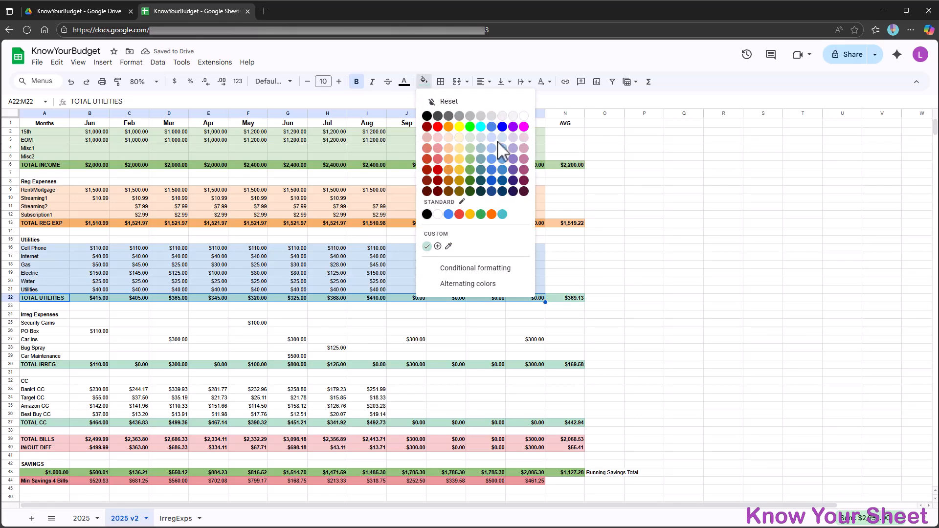
left_click(505, 159)
Fill the utilities average cell N22 with light cornflower blue 2
left_click(559, 298)
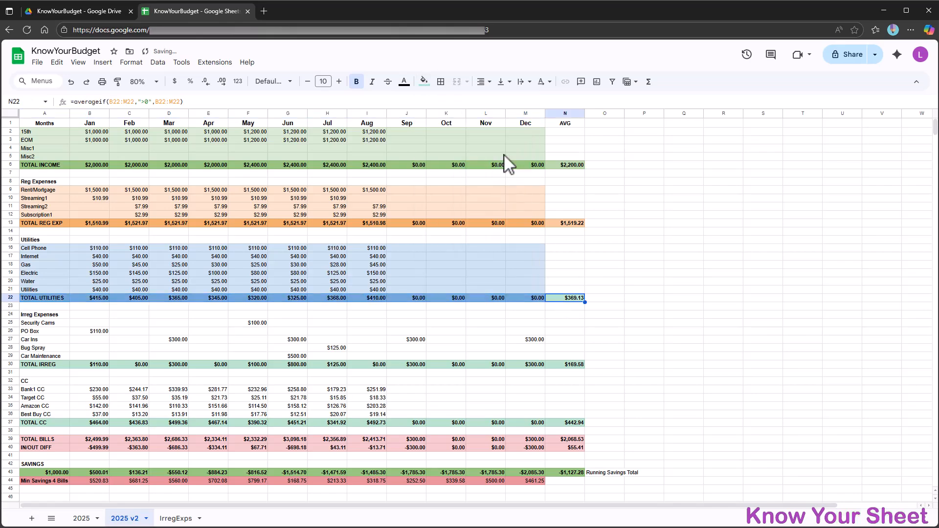
left_click(423, 81)
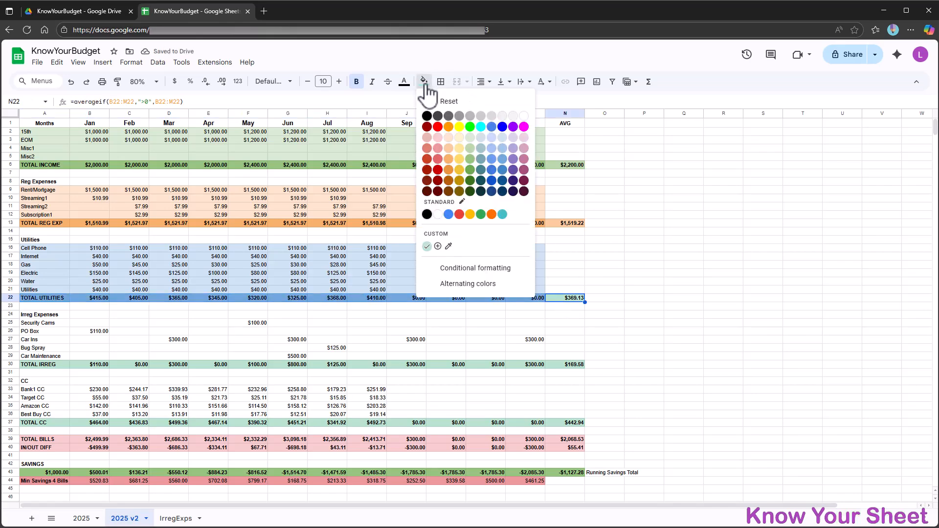
left_click(495, 158)
left_click_drag(573, 340, 570, 332)
Change the fill of the utilities average cell N22 to light blue 2
left_click(568, 297)
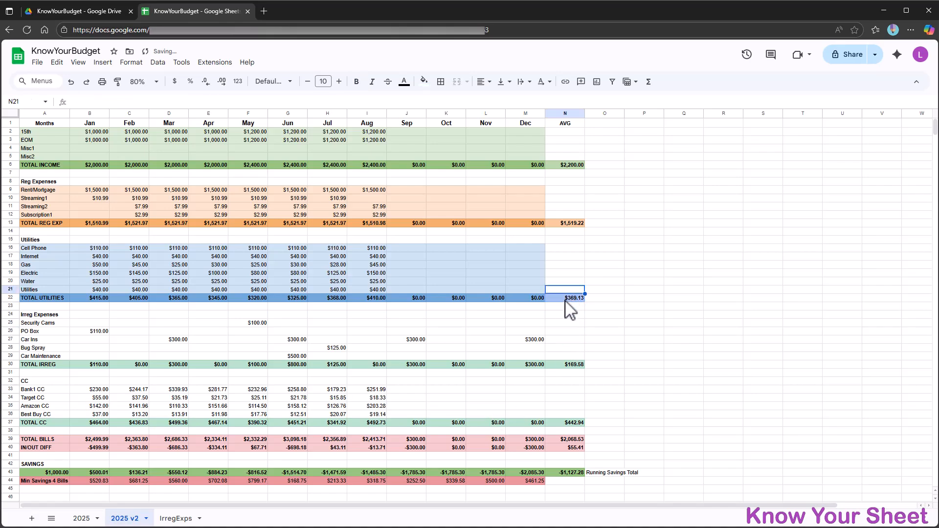
left_click(424, 81)
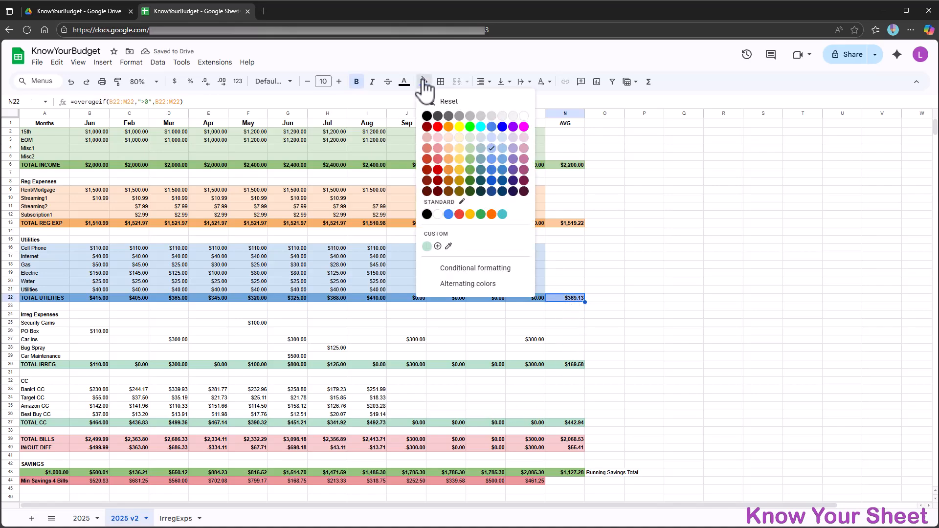
left_click(500, 159)
left_click(418, 325)
left_click(32, 307)
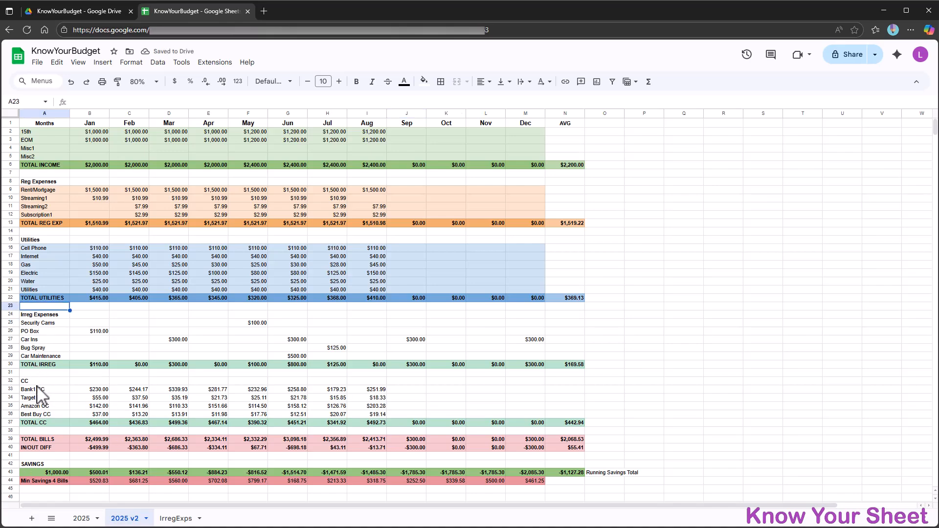
Fill the irregular expense rows A25:M29 with a very light gray
left_click_drag(39, 322, 541, 356)
left_click(426, 84)
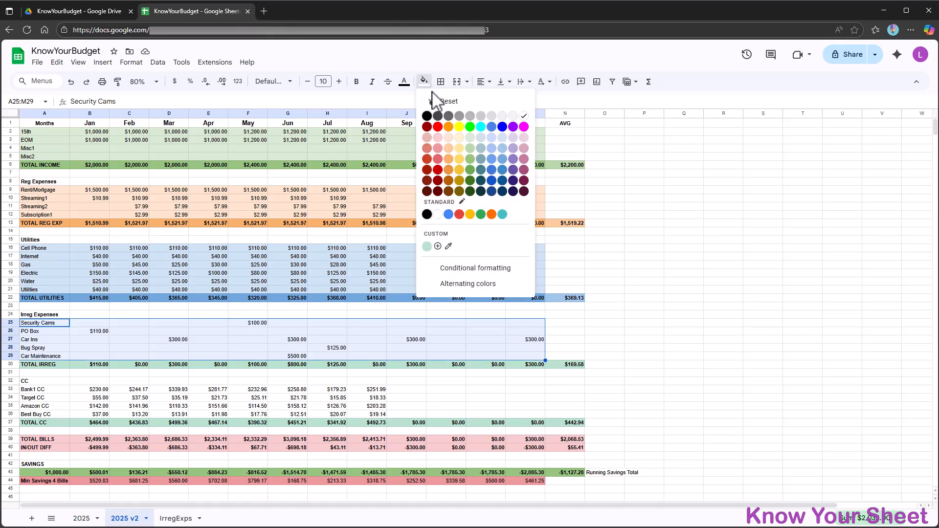
left_click(503, 117)
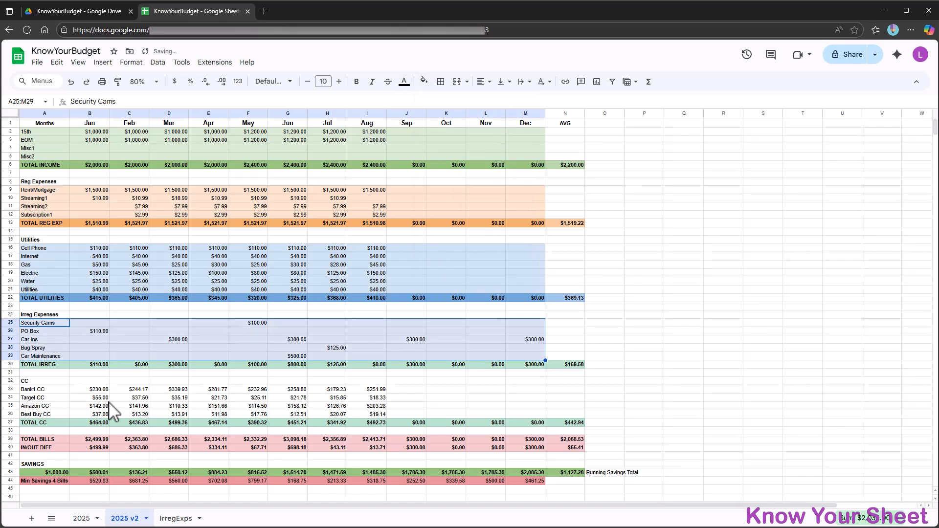
Fill the TOTAL IRREG row A30:M30 and its average cell N30 with a darker gray
left_click_drag(59, 366, 535, 366)
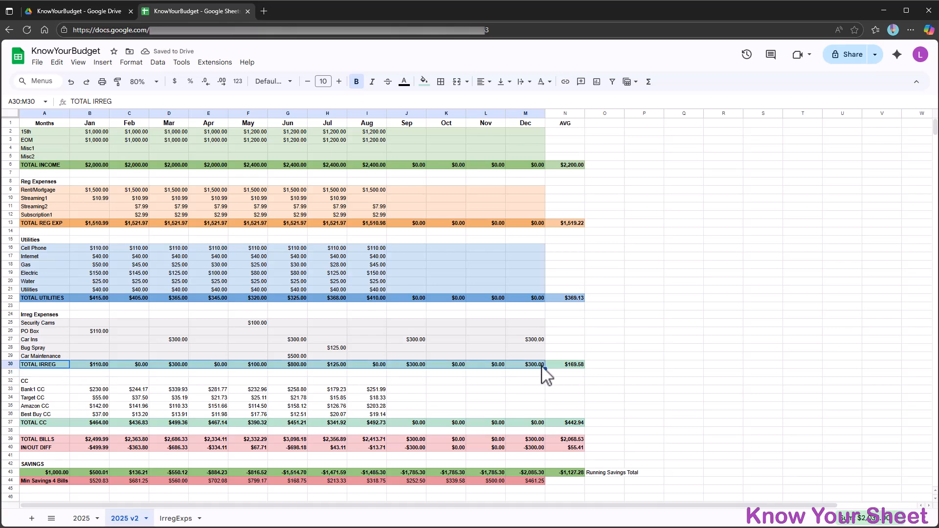
left_click(424, 82)
left_click(484, 121)
left_click(565, 365)
left_click(424, 82)
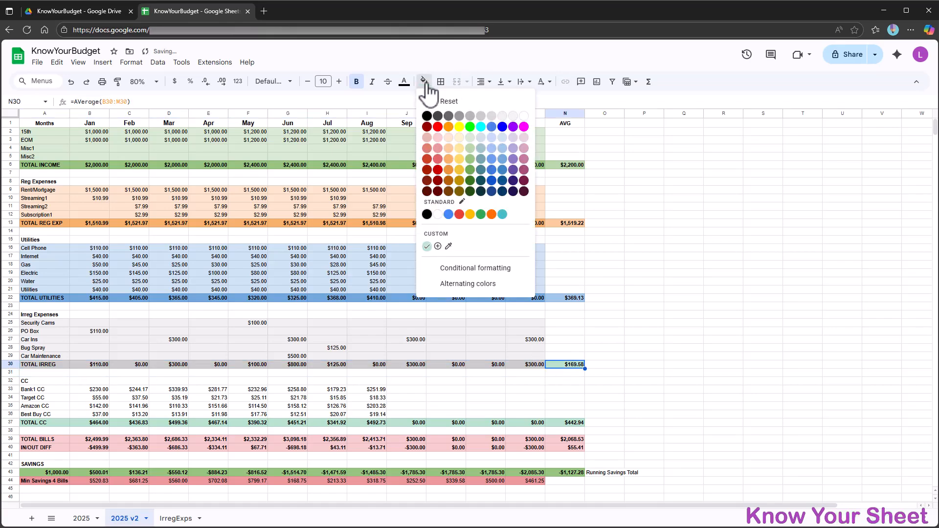
left_click(482, 117)
Change the fill of the TOTAL IRREG row A30:M30 to dark gray 1
left_click(538, 365)
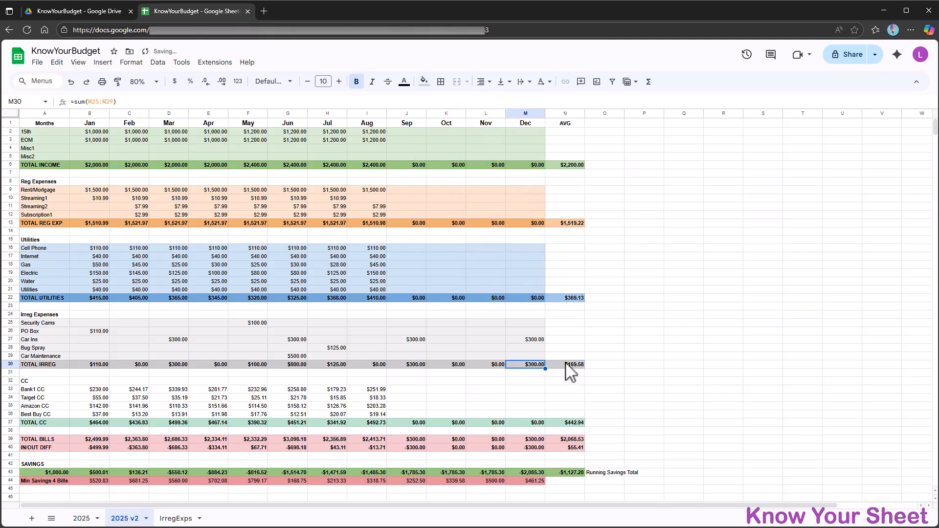
key("ctrl+shift+Down")
key("ctrl+shift+Up")
key("ctrl+shift+Left")
left_click(424, 82)
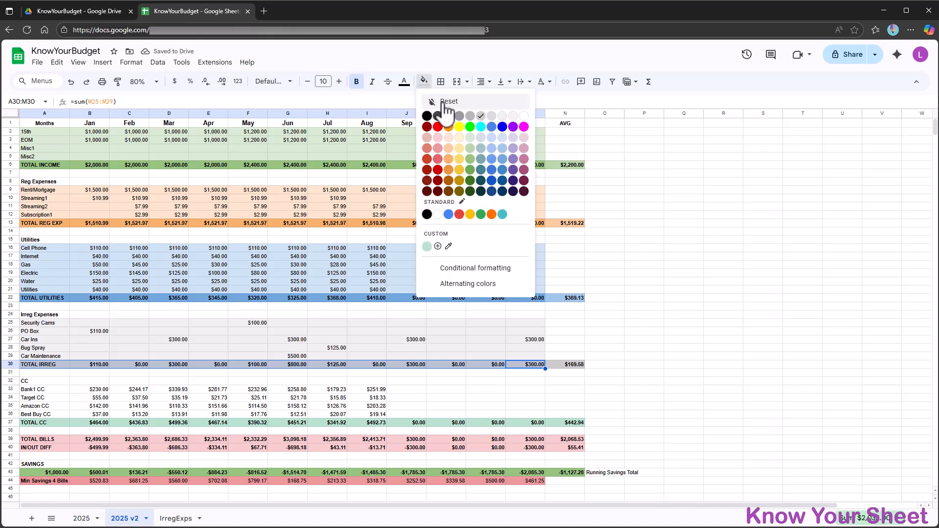
left_click(470, 116)
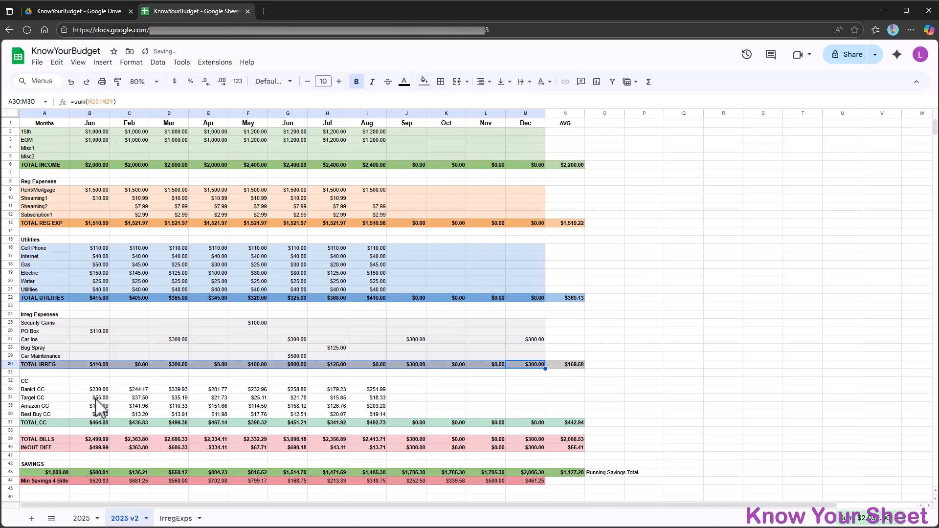
Copy the TOTAL CC average cell N37 into N33:N36 so each credit card row gets its own average
left_click(53, 389)
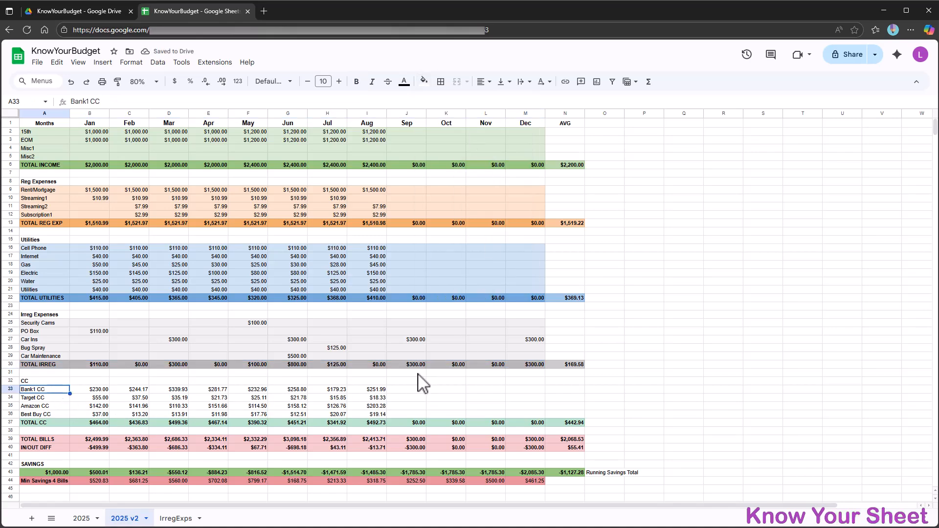
left_click(562, 424)
left_click_drag(563, 389, 565, 414)
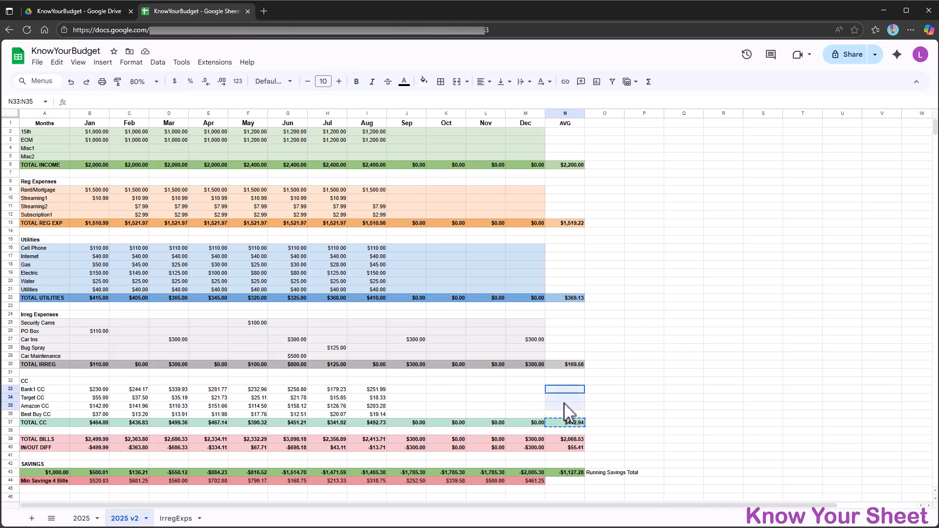
type("$252.36 $28.81 $143.58 $18.19")
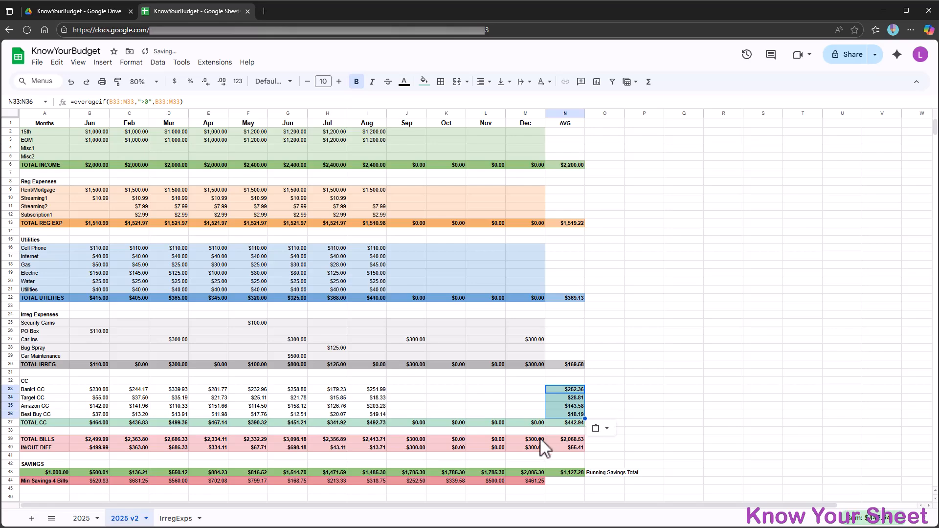
left_click(38, 382)
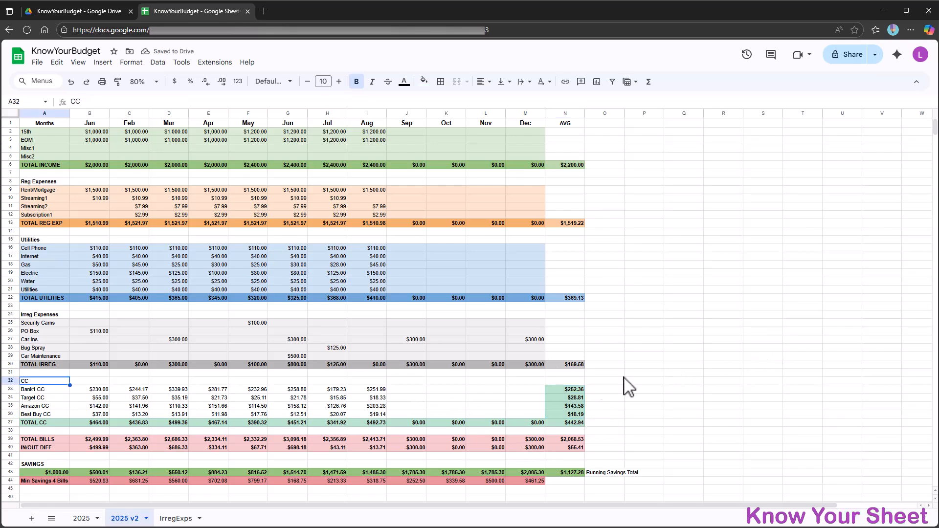
Fill the credit card rows A33:M36 with light yellow 3
scroll(492, 409, "down", 2)
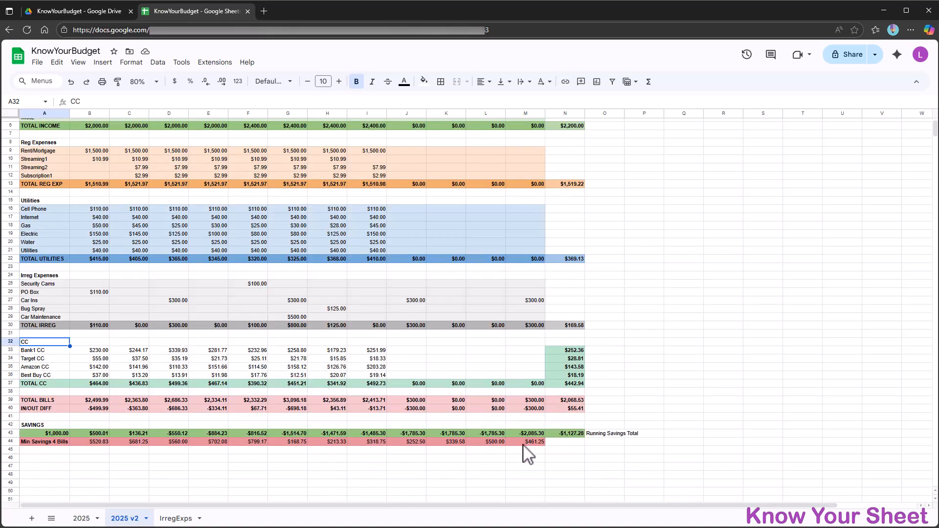
scroll(425, 428, "up", 2)
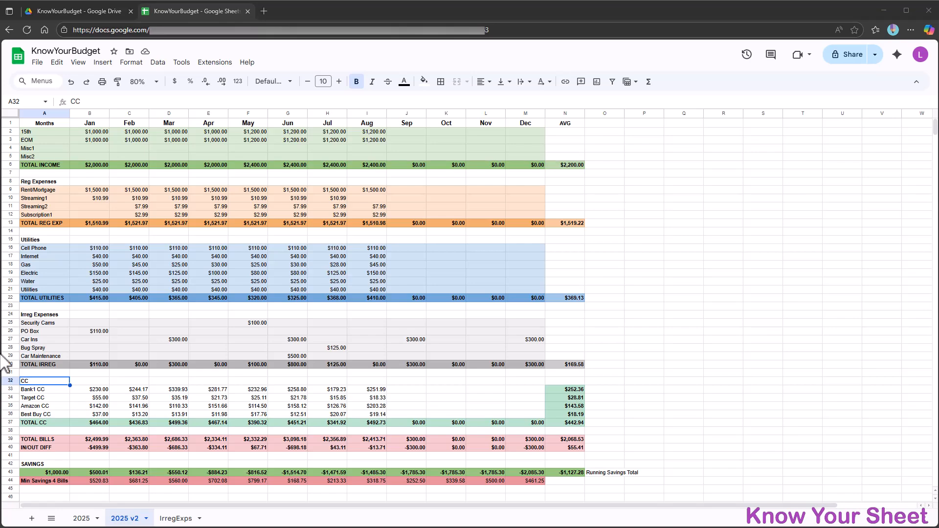
left_click_drag(37, 389, 530, 417)
left_click(423, 81)
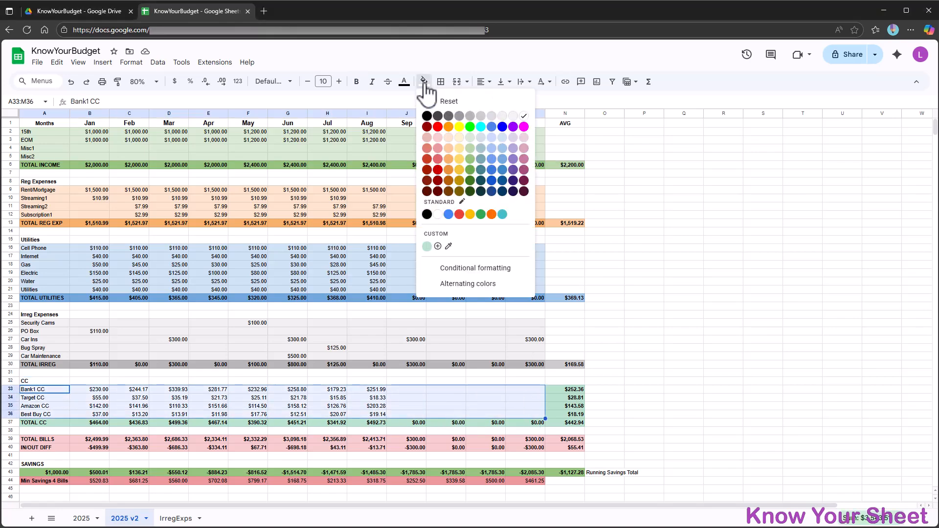
left_click(459, 137)
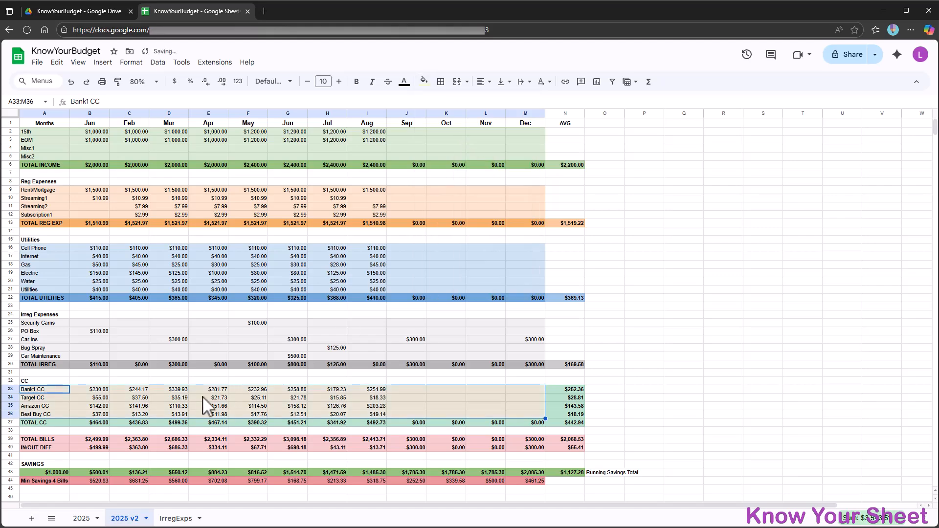
Fill the TOTAL CC row A37:M37 with the darker light yellow 1
left_click(36, 424)
left_click_drag(36, 430, 536, 430)
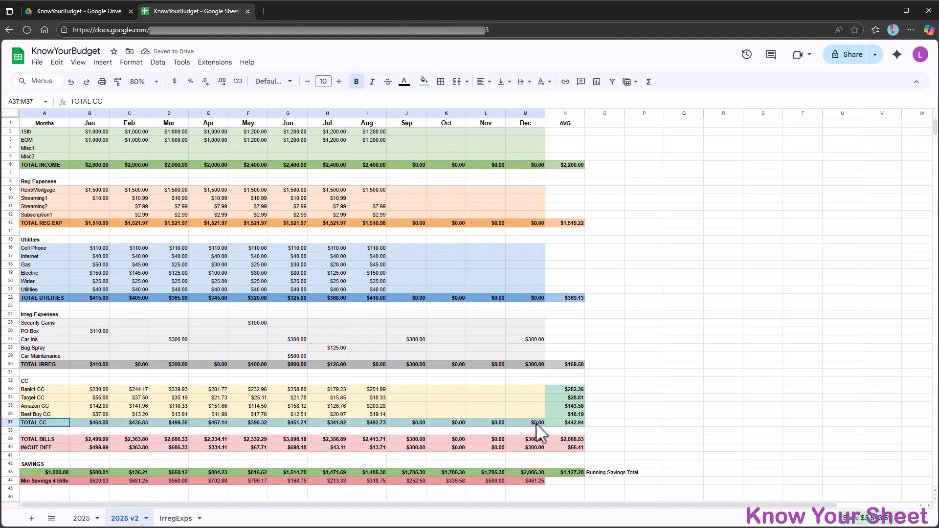
left_click(424, 82)
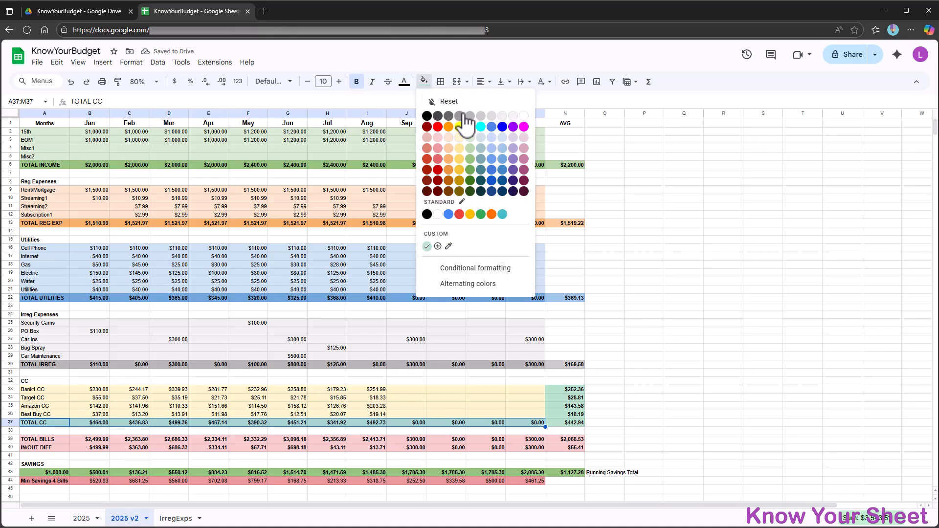
left_click(461, 164)
Fill the credit card average cells N33:N37 with light yellow 2
left_click_drag(563, 393, 570, 424)
left_click(424, 82)
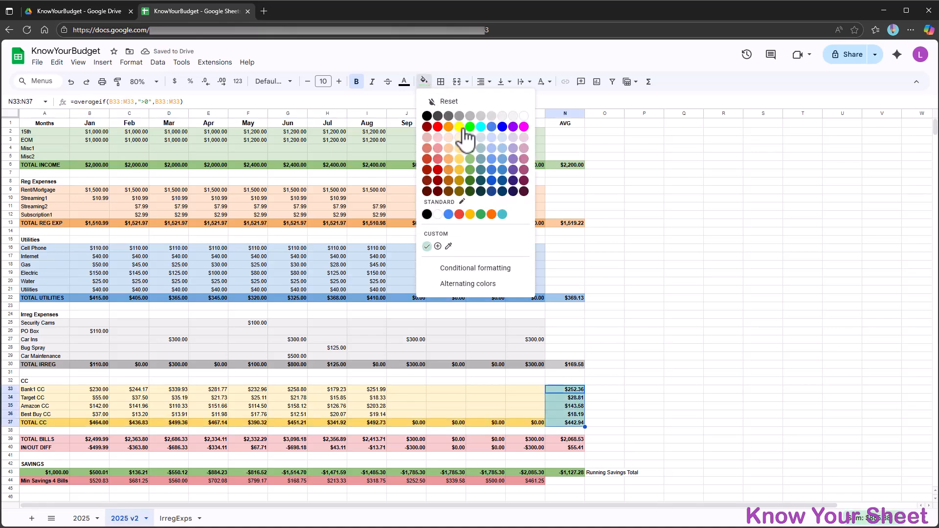
left_click(462, 162)
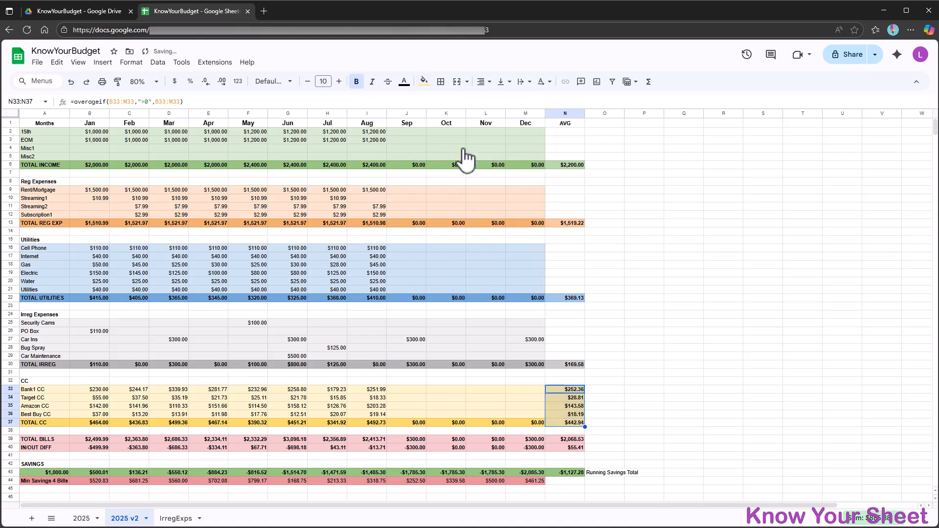
left_click(38, 373)
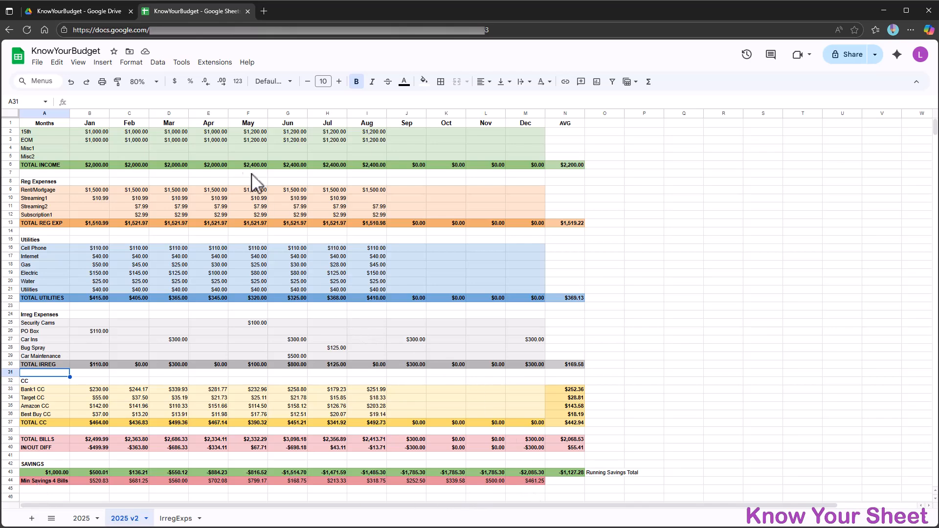
Rename the Misc1 income row in A4 to Suppl and enter 1000 as its January amount
left_click(40, 124)
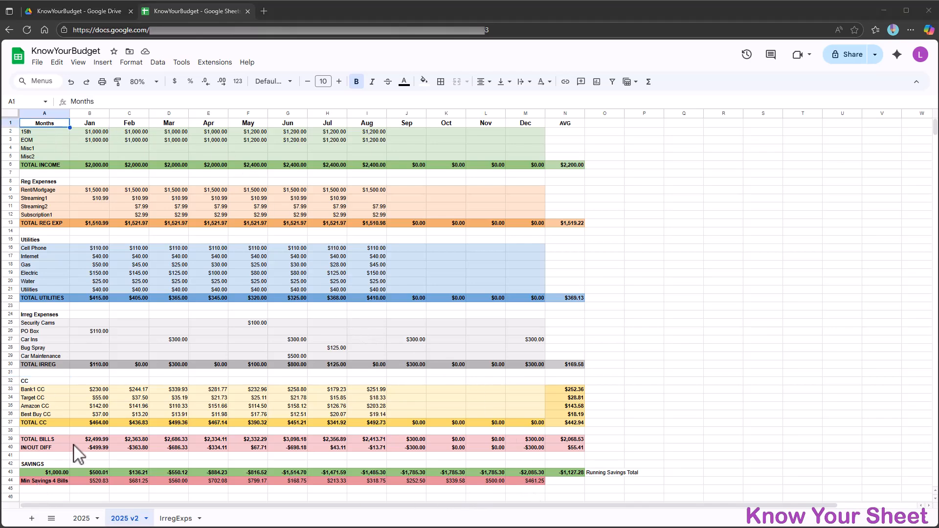
left_click(48, 149)
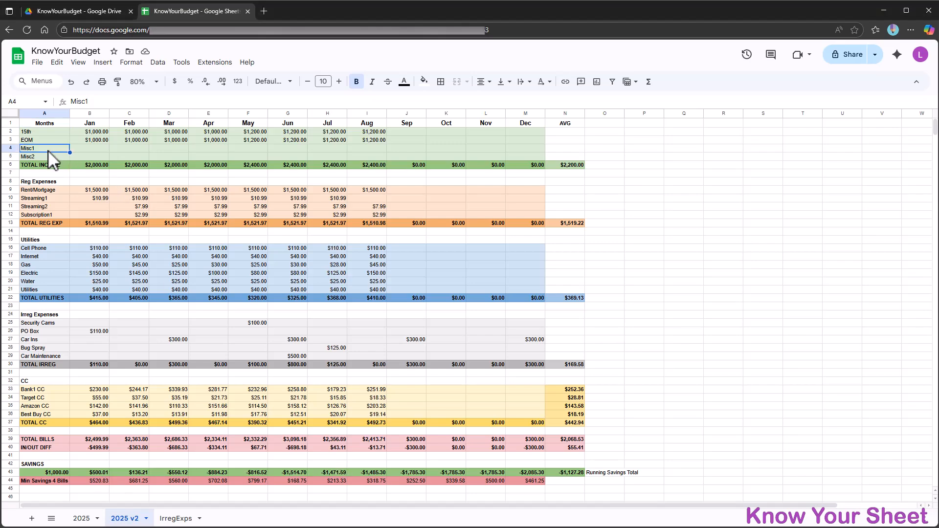
type("Suppl")
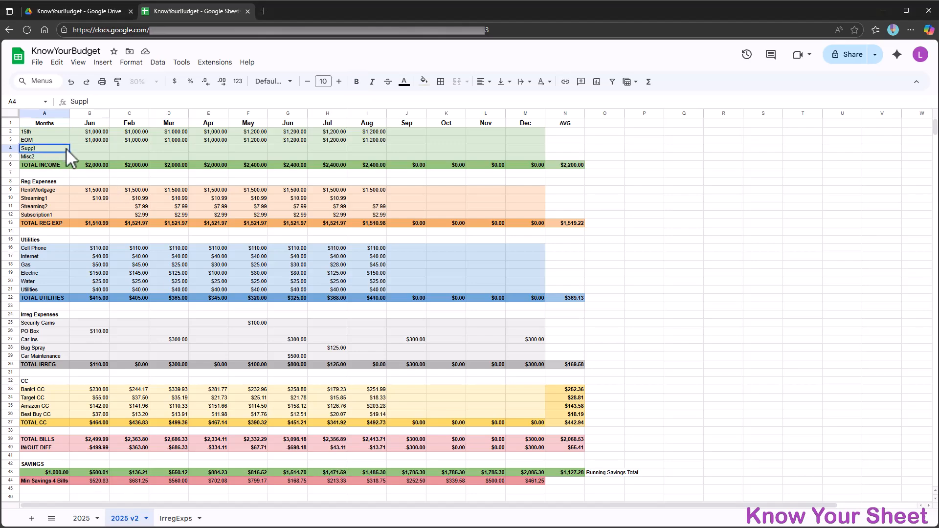
key("Tab")
type("1000")
left_click(66, 148)
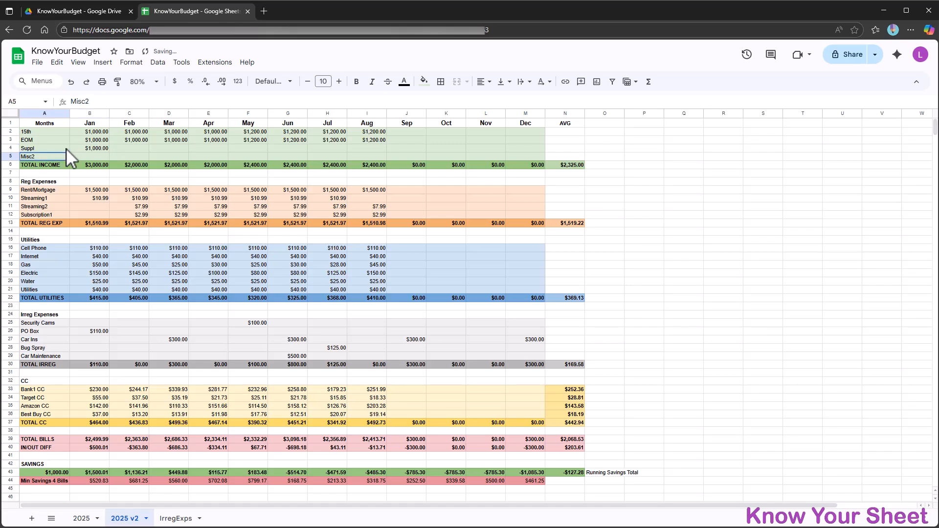
Copy the January Suppl amount in B4 across the row through August, covering B4:I4
key("Right")
key("ctrl+c")
key("shift+Right")
key("shift+Right")
key("shift+Right")
key("shift+Right")
key("shift+Right")
key("shift+Right")
key("shift+Right")
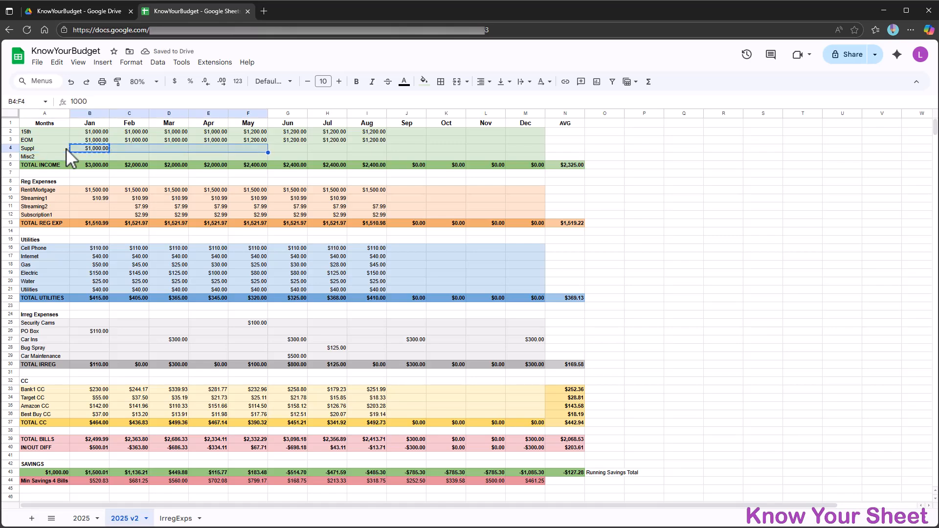
key("ctrl+v")
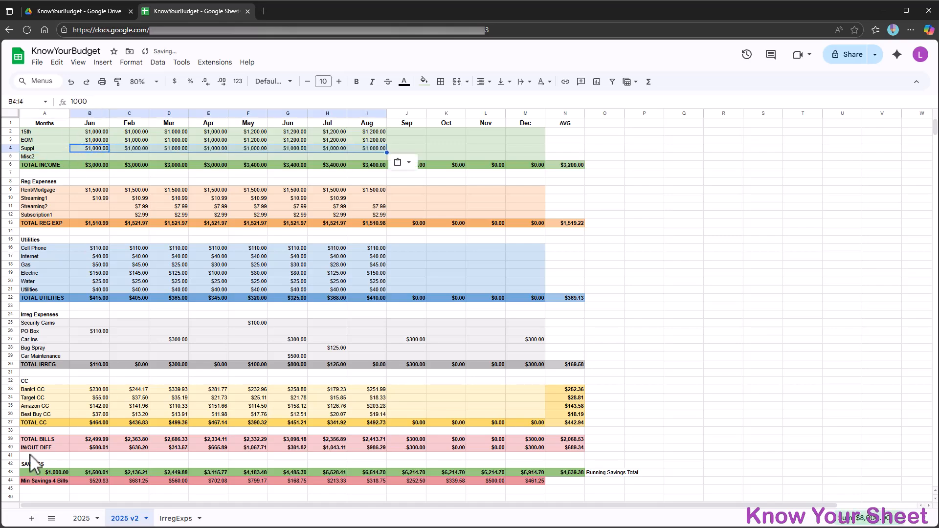
left_click(69, 458)
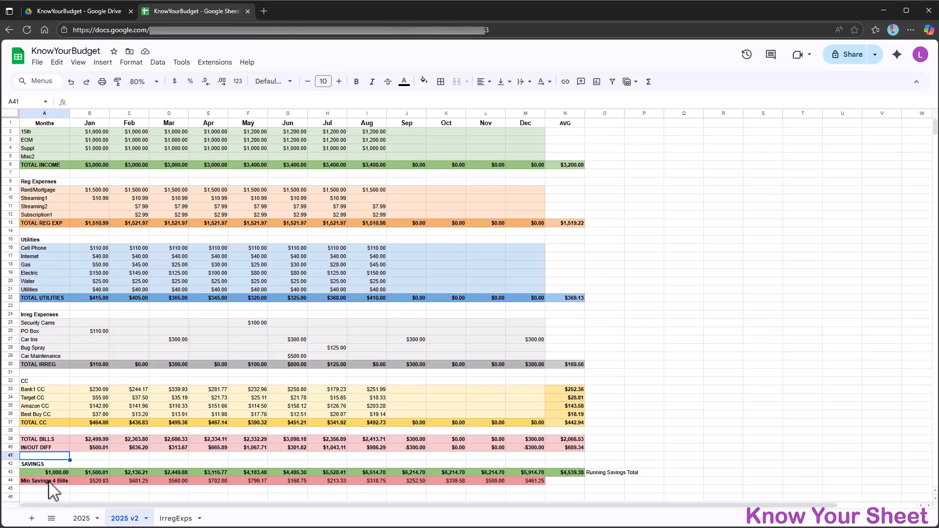
left_click(93, 482)
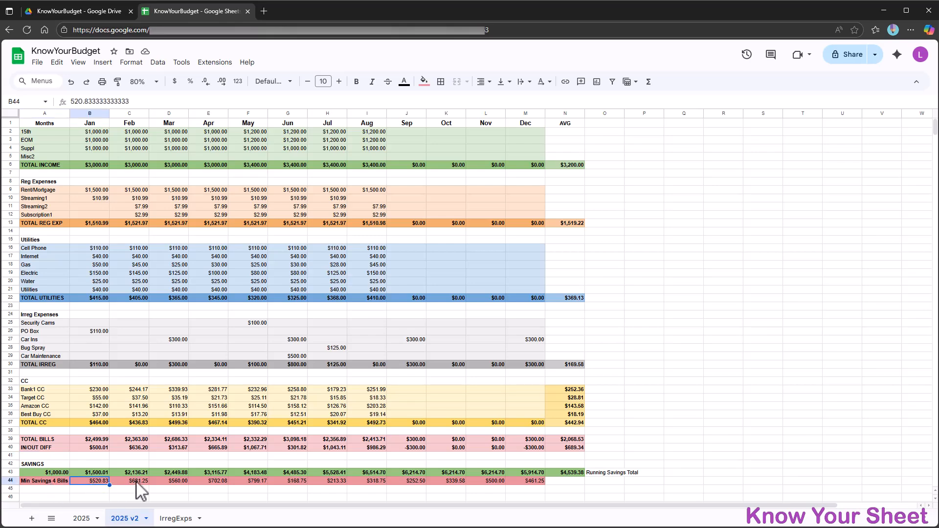
left_click(198, 475)
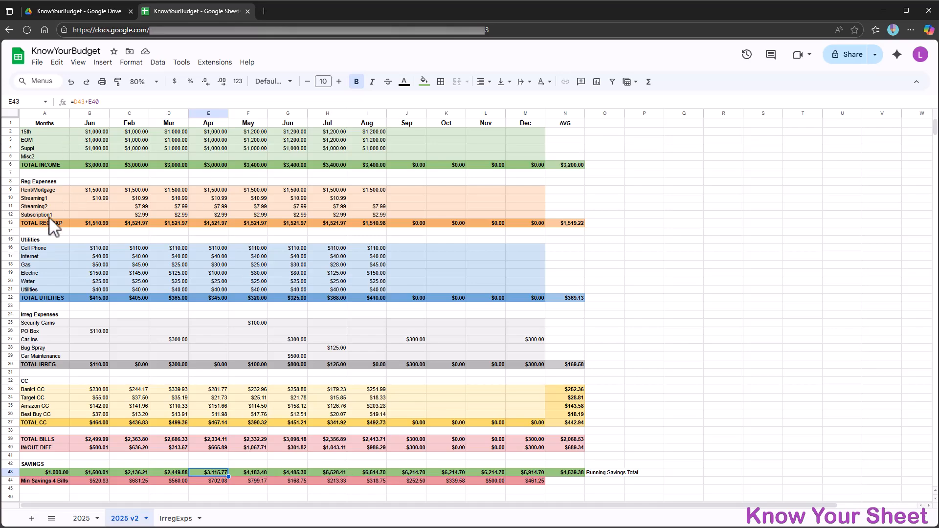
left_click(39, 175)
Format the months header row A1:N1 with a black fill and white text
left_click(43, 124)
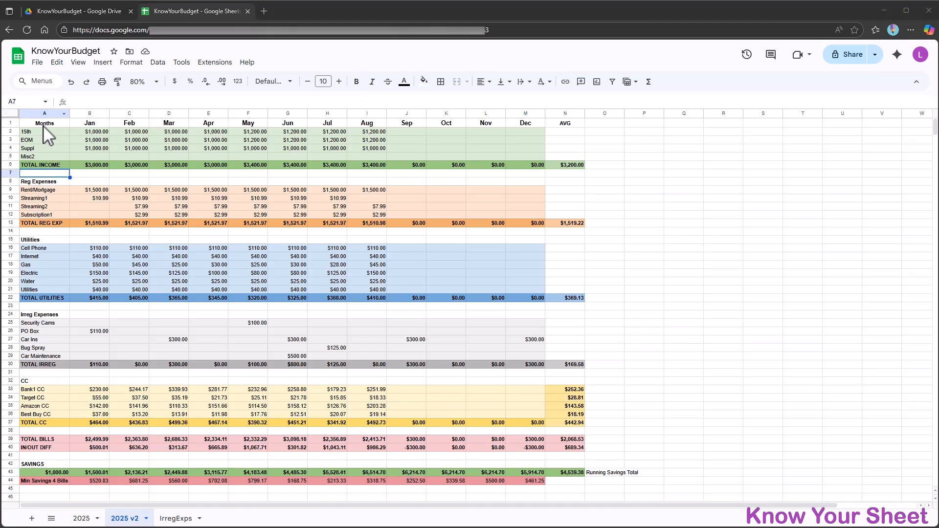
left_click(557, 124, "shift")
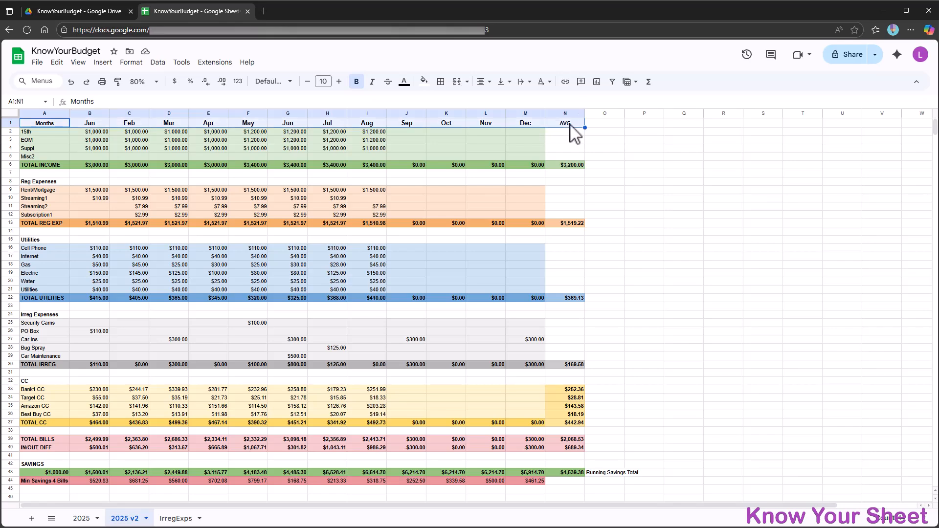
left_click(423, 82)
left_click(426, 116)
left_click(404, 81)
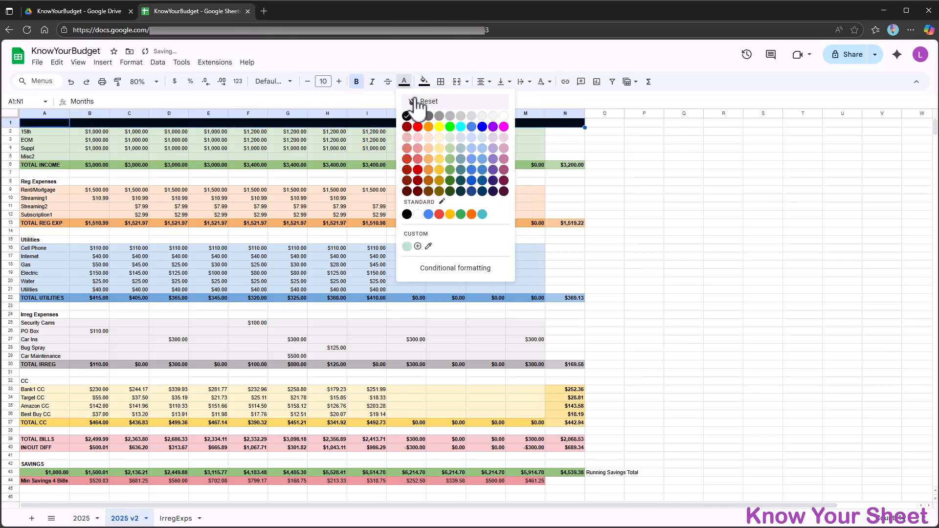
left_click(504, 117)
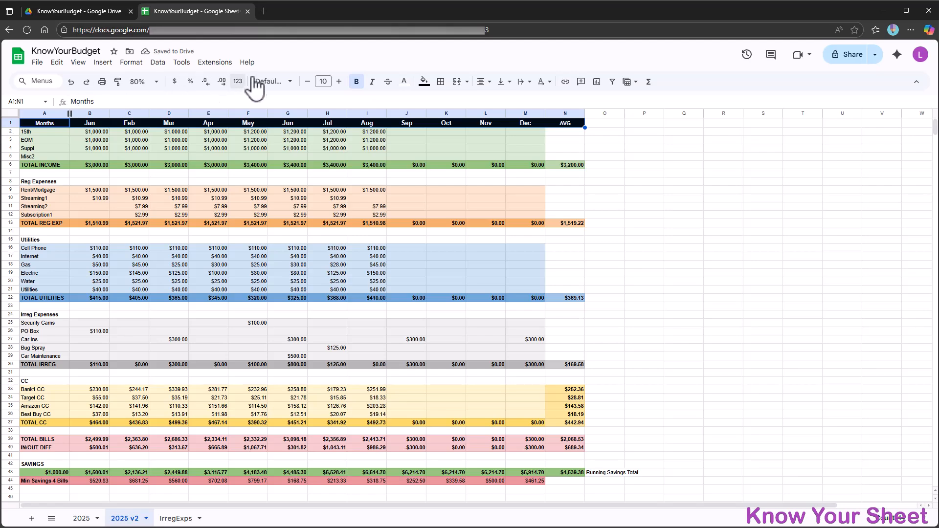
Set the font size of the header row A1:N1 to 12
left_click(323, 81)
type("12")
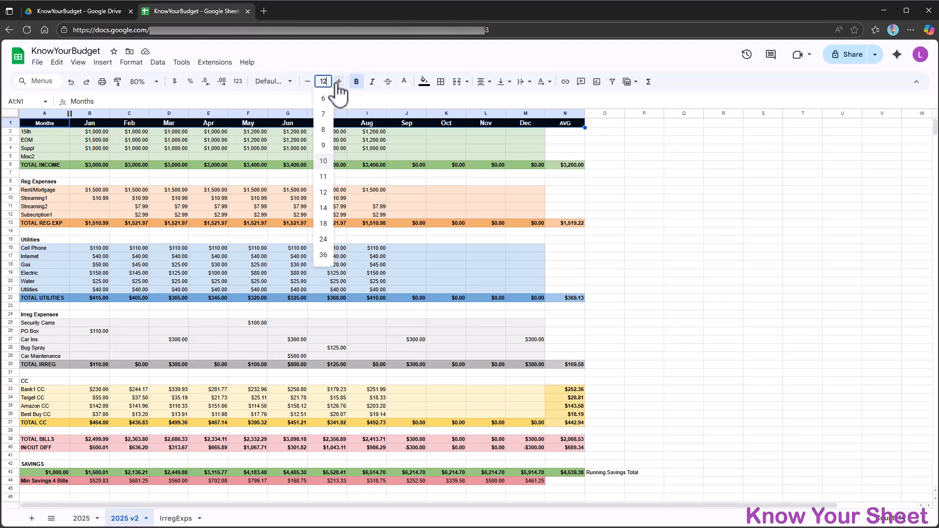
key("Return")
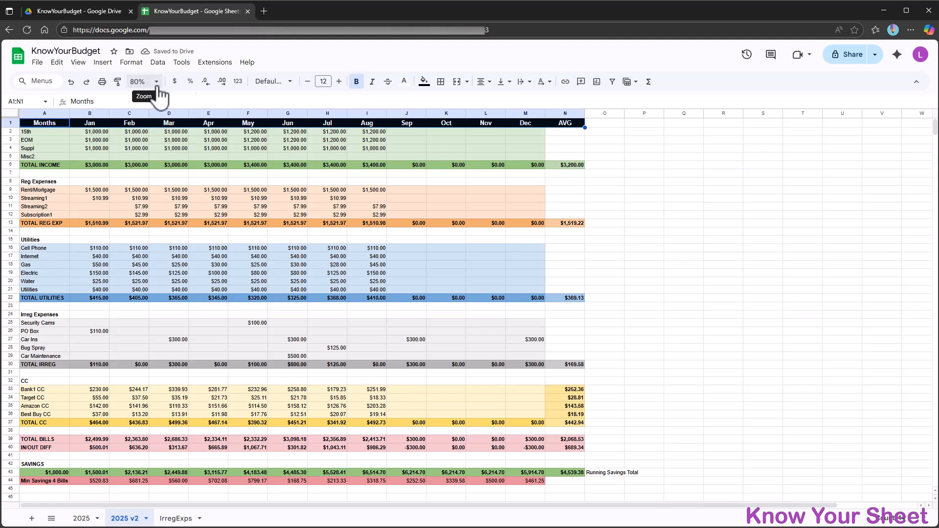
left_click(69, 175)
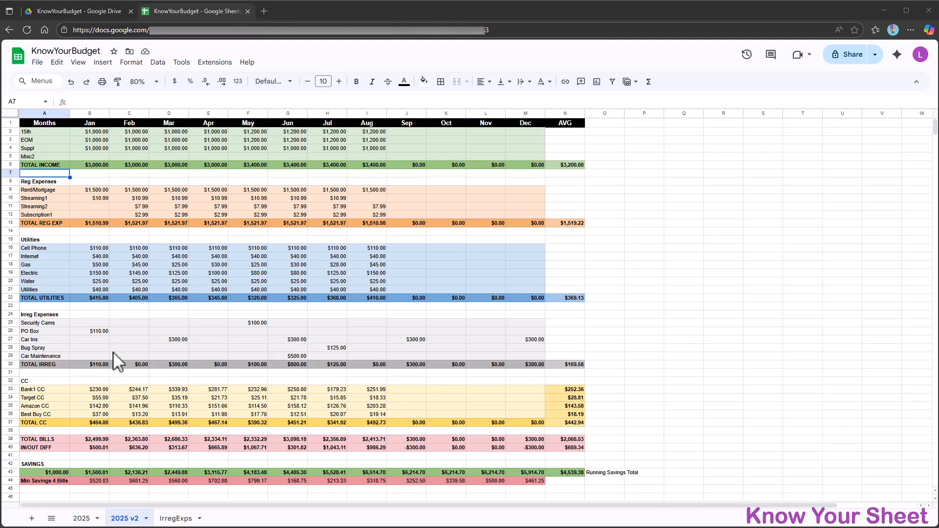
Remove the pink fill from the IN/OUT DIFF row, covering the label in A40 and the values B40:N40
left_click(84, 449)
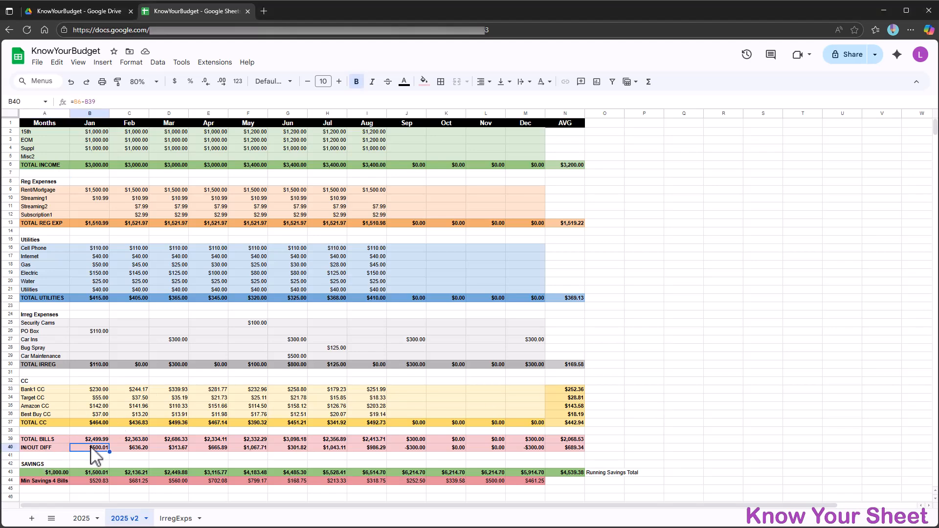
left_click(568, 448, "shift")
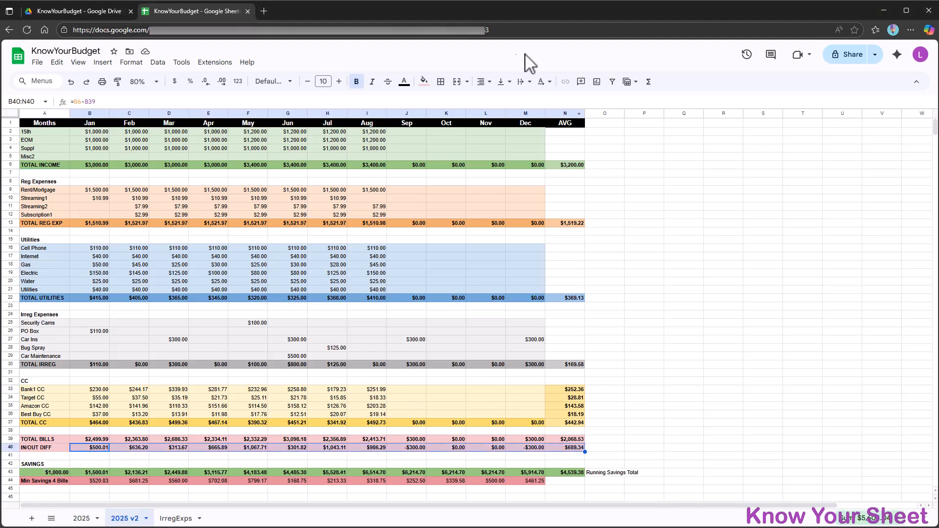
left_click(424, 82)
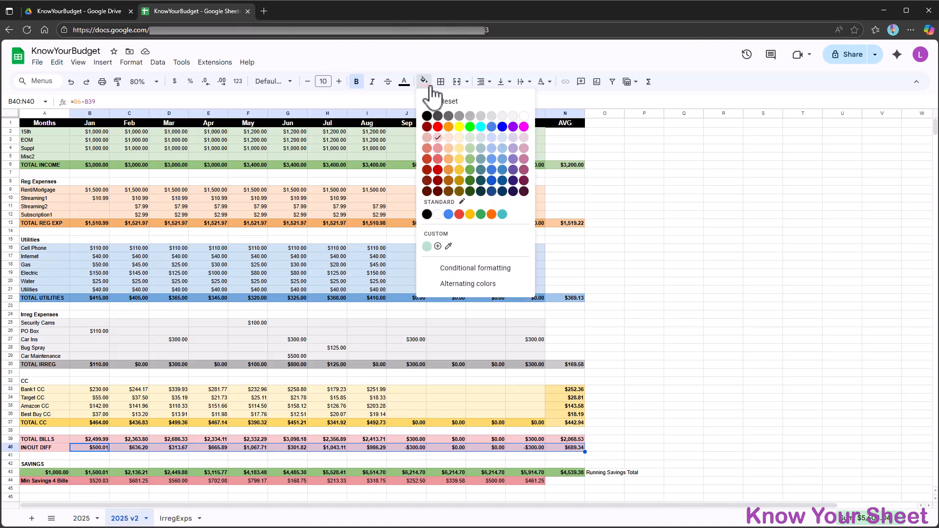
left_click(440, 98)
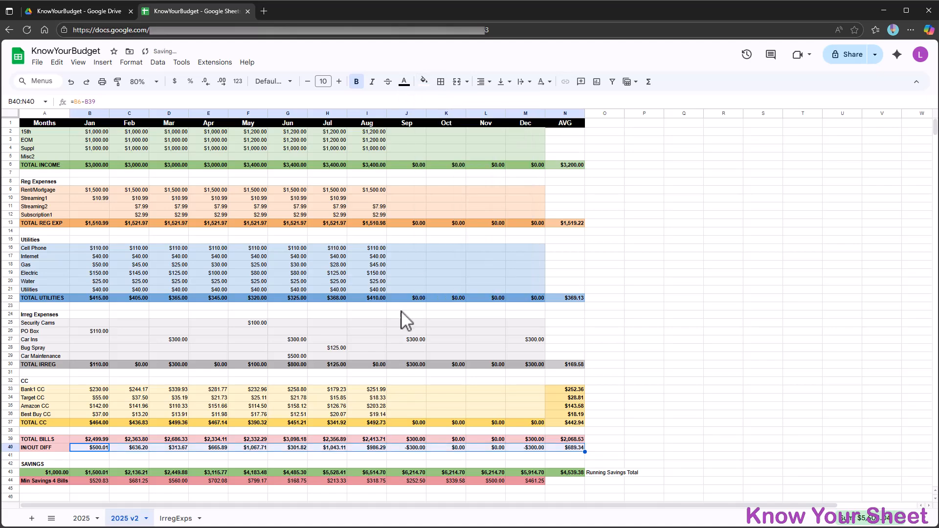
left_click(64, 450)
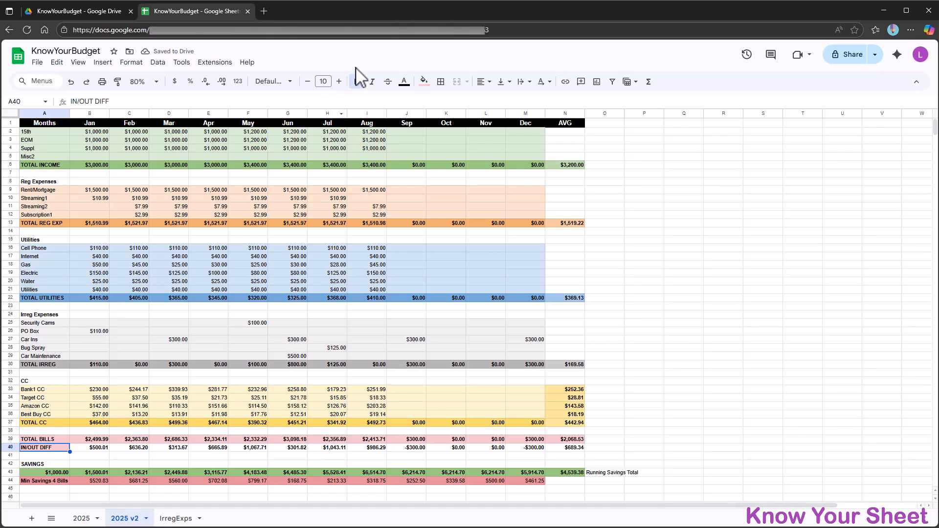
left_click(424, 82)
left_click(430, 98)
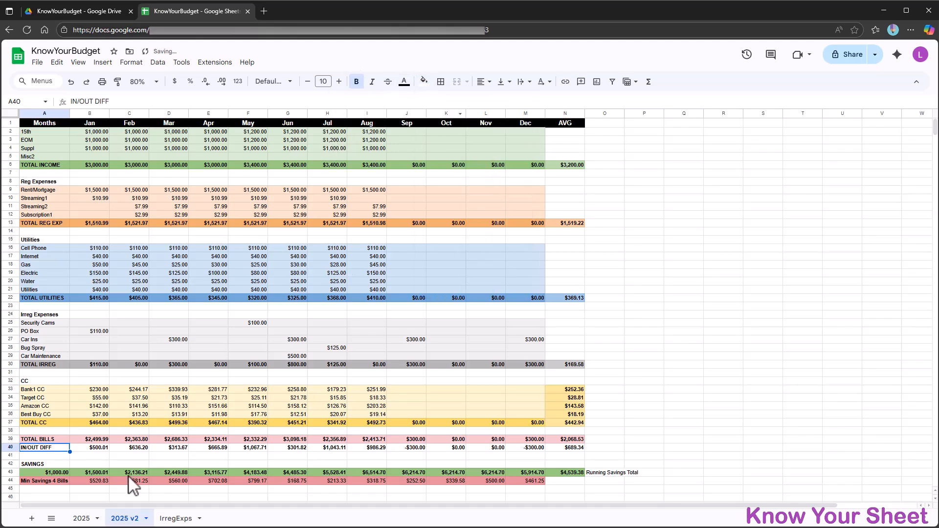
Start a conditional formatting rule on the IN/OUT DIFF values B40:N40 that applies when a value is less than 0
left_click(103, 449)
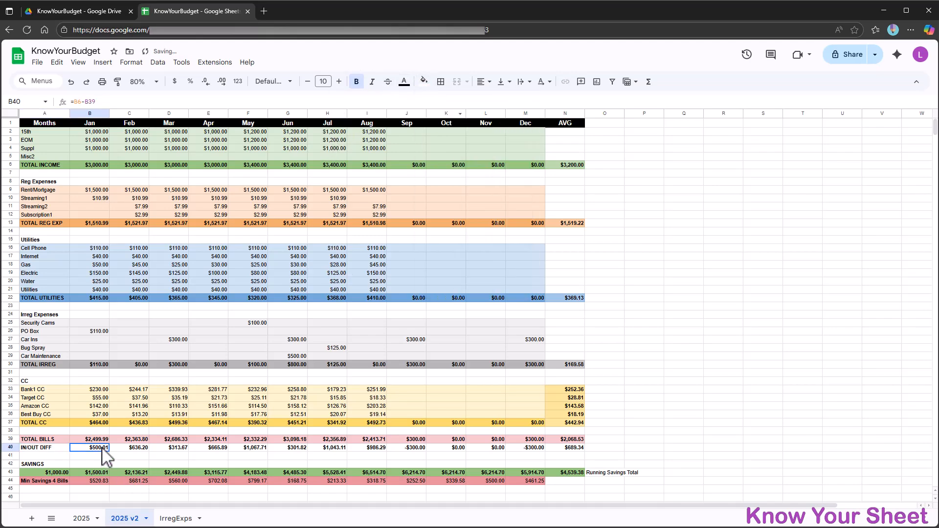
left_click(558, 449, "shift")
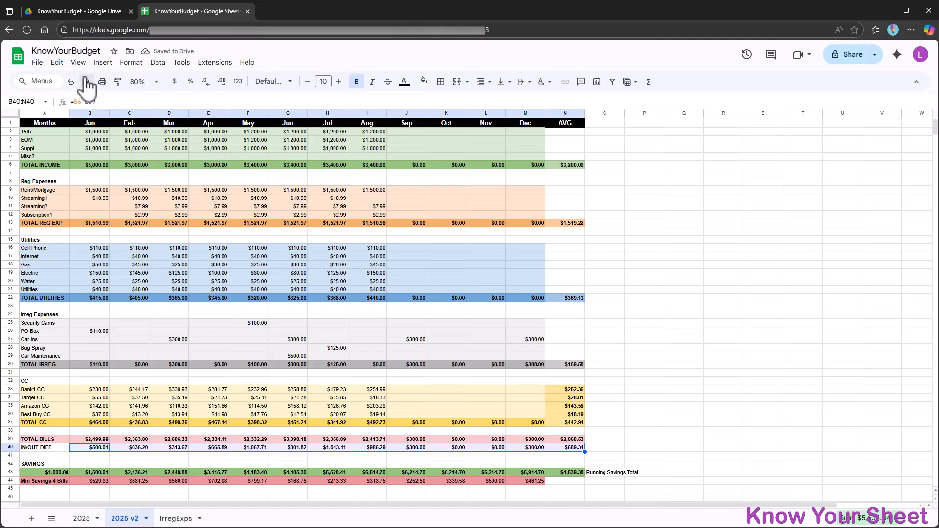
left_click(138, 64)
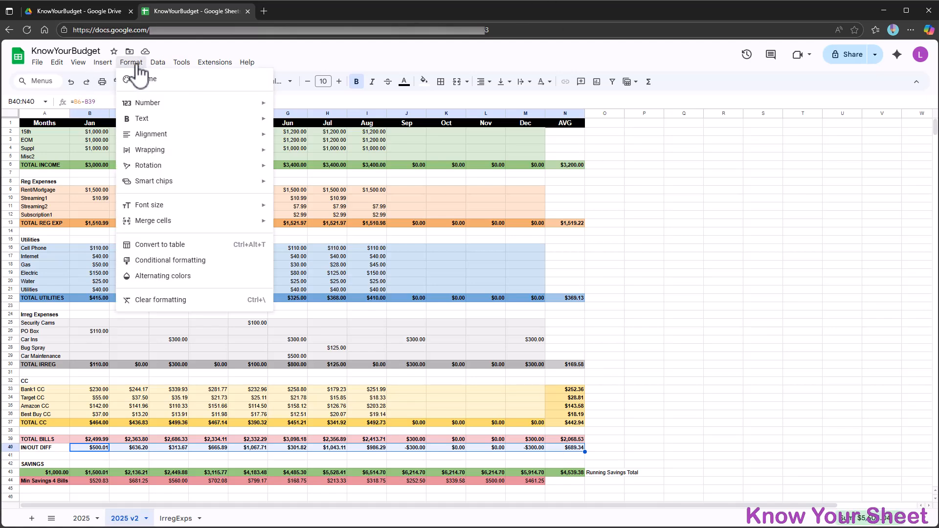
left_click(185, 261)
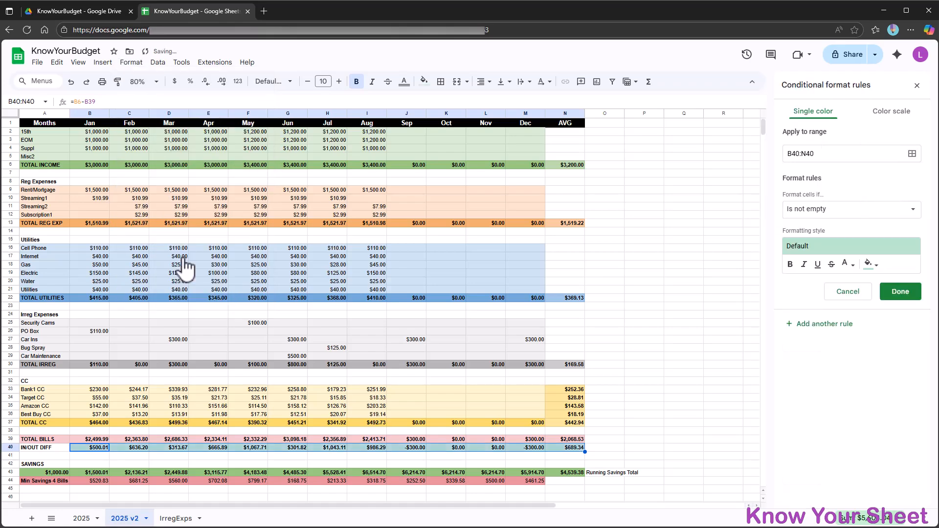
left_click(858, 214)
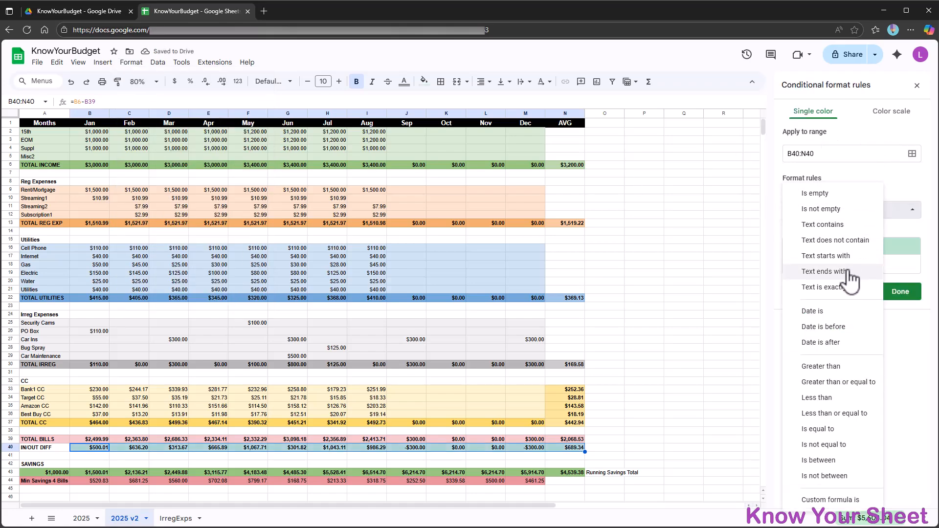
left_click(831, 401)
left_click(850, 236)
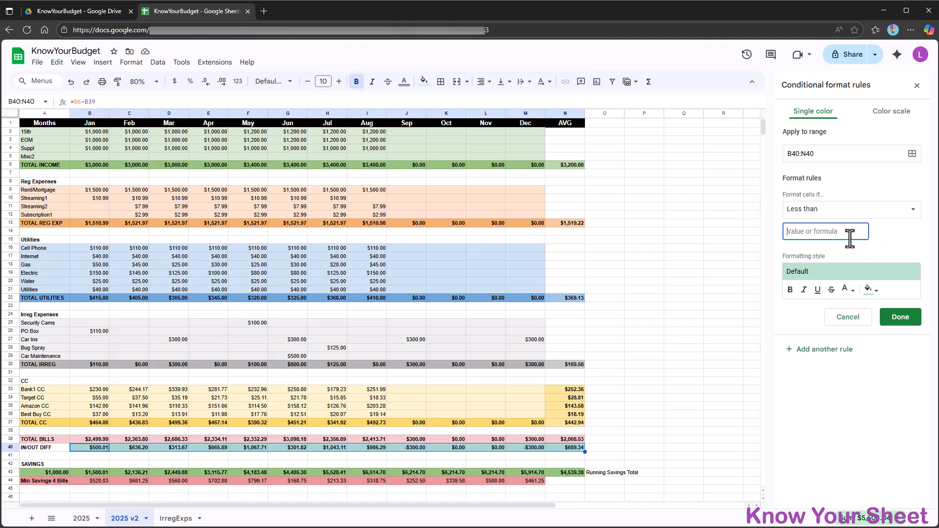
Style the less-than-0 rule with a bright red fill and white text, and save it
left_click(875, 290)
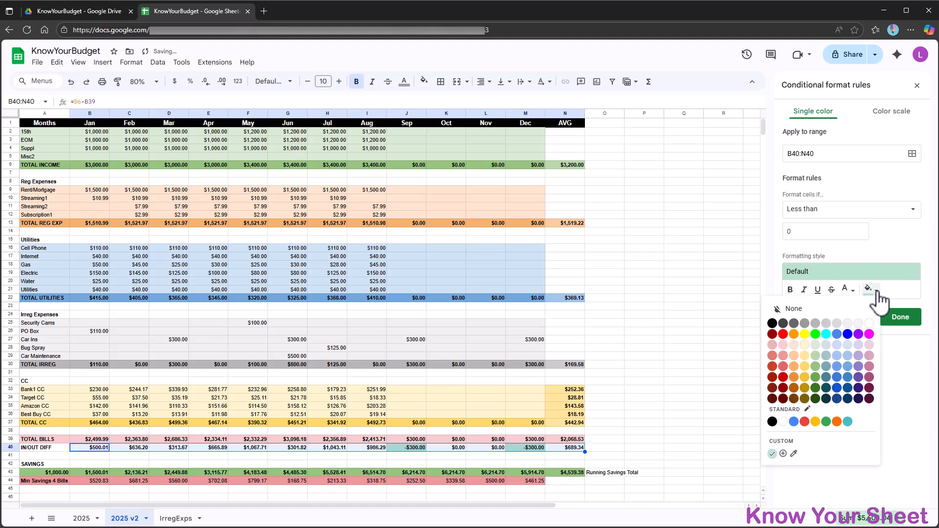
left_click(877, 271)
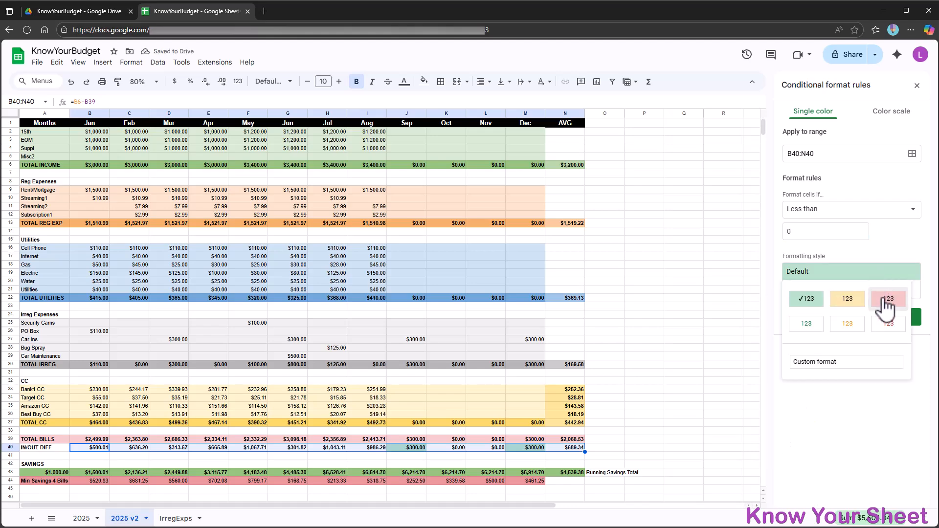
left_click(885, 299)
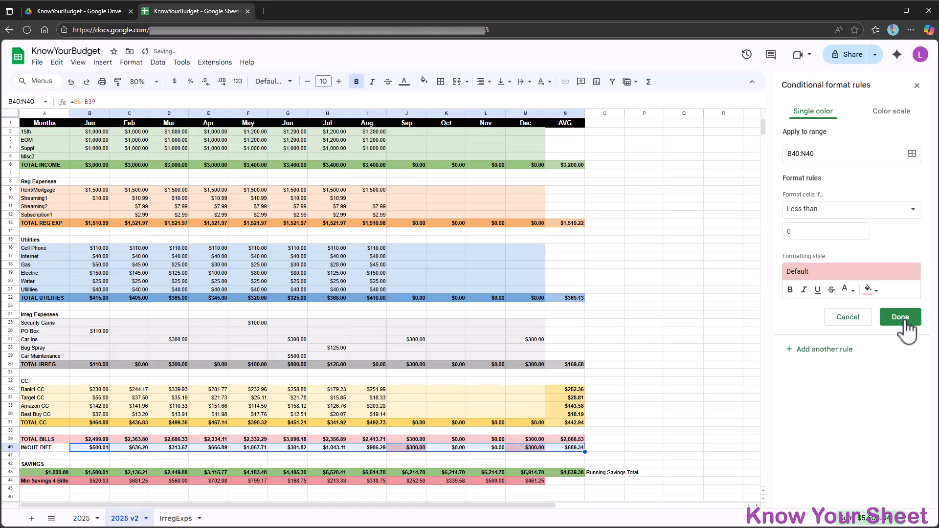
left_click(876, 291)
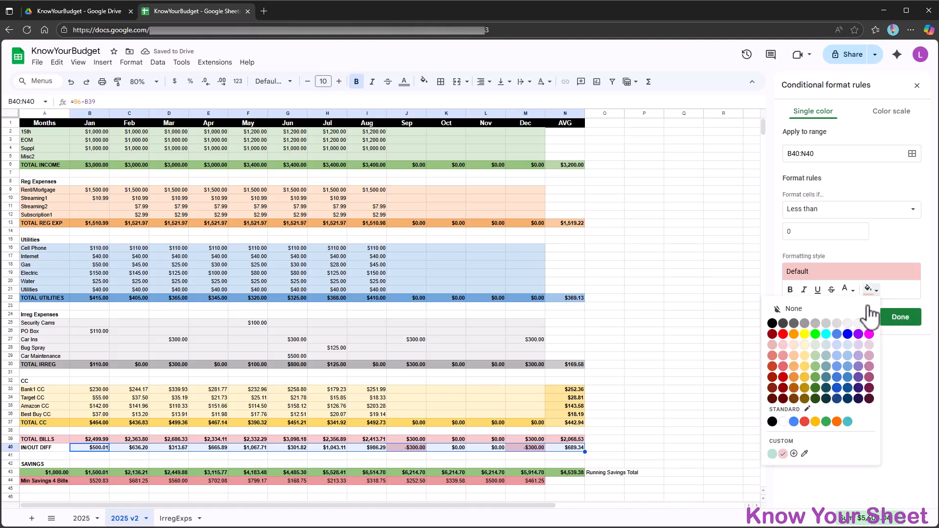
left_click(783, 366)
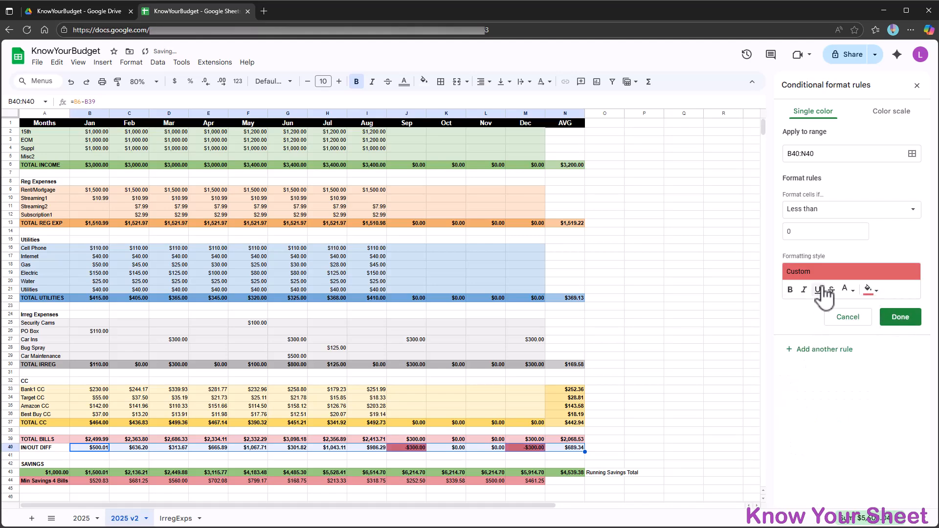
left_click(869, 291)
left_click(783, 334)
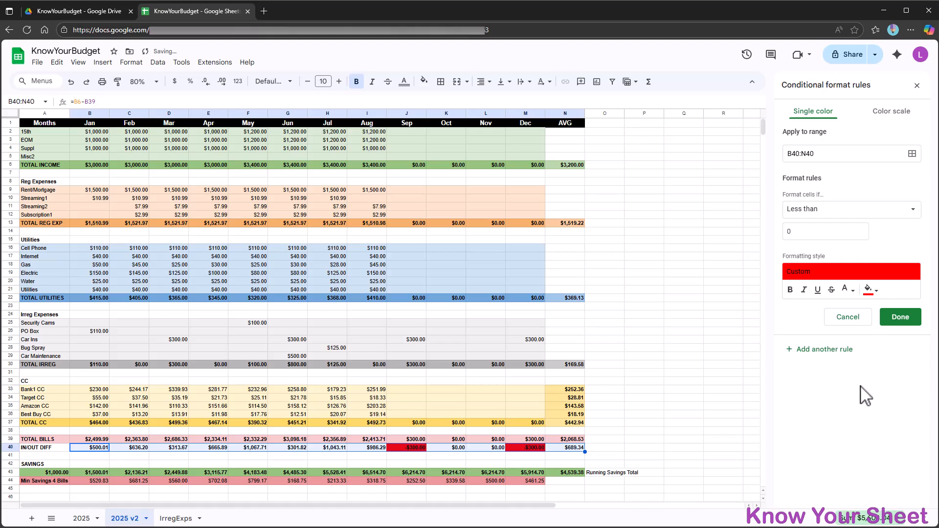
left_click(869, 291)
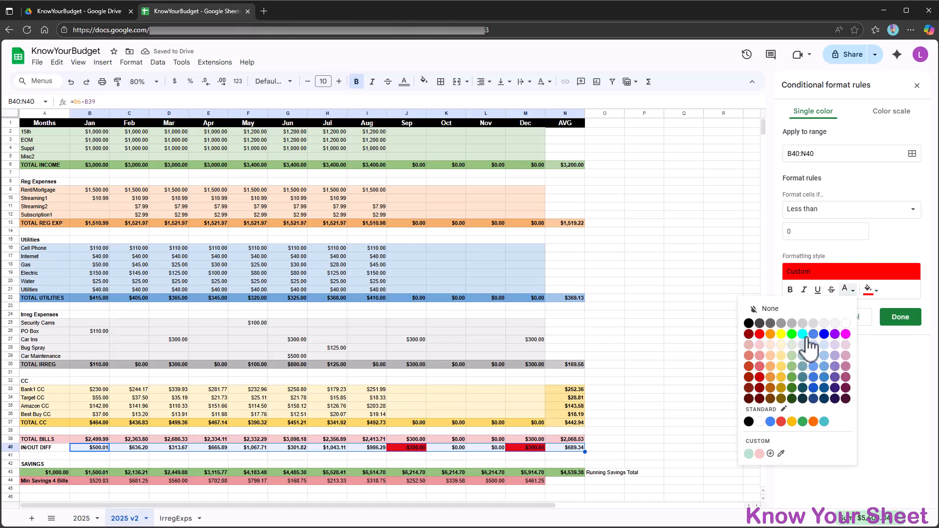
left_click(888, 396)
left_click(900, 317)
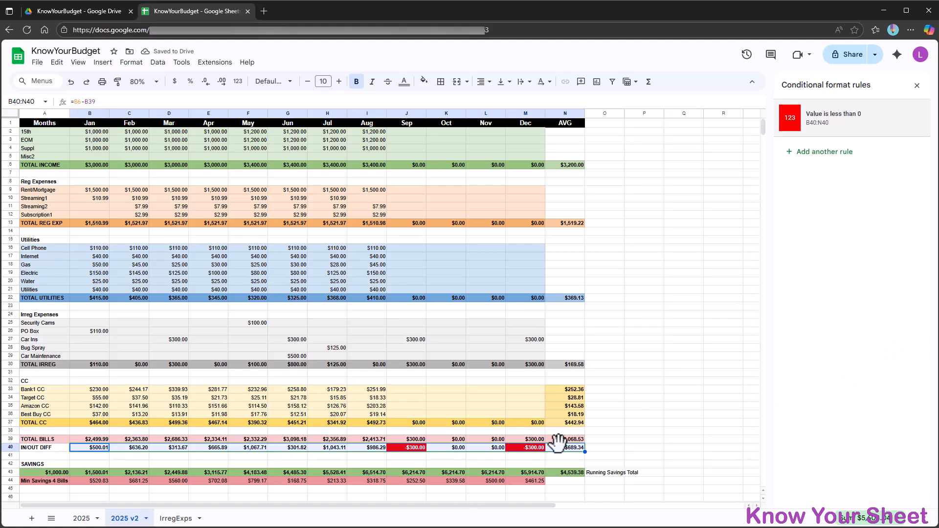
Add a second conditional formatting rule to B40:N40 that fills values greater than 0 with light green
left_click(66, 456)
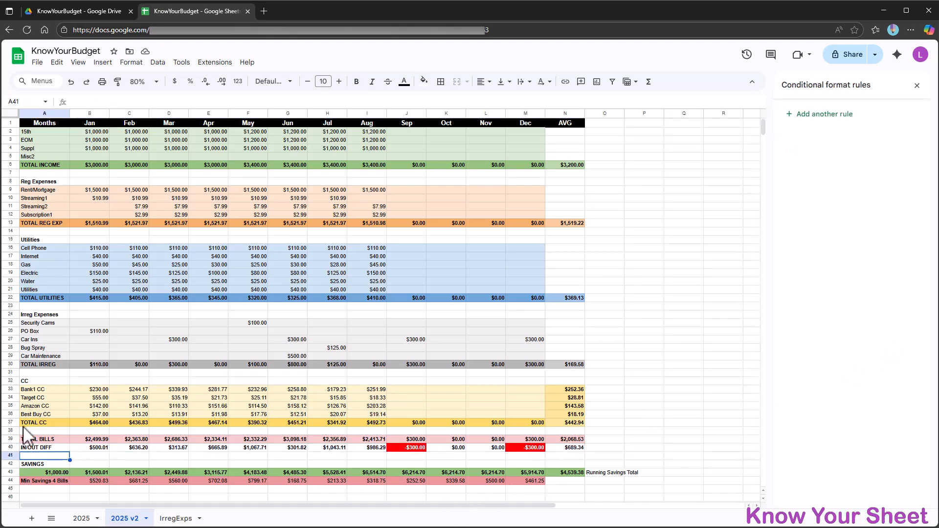
left_click(92, 447)
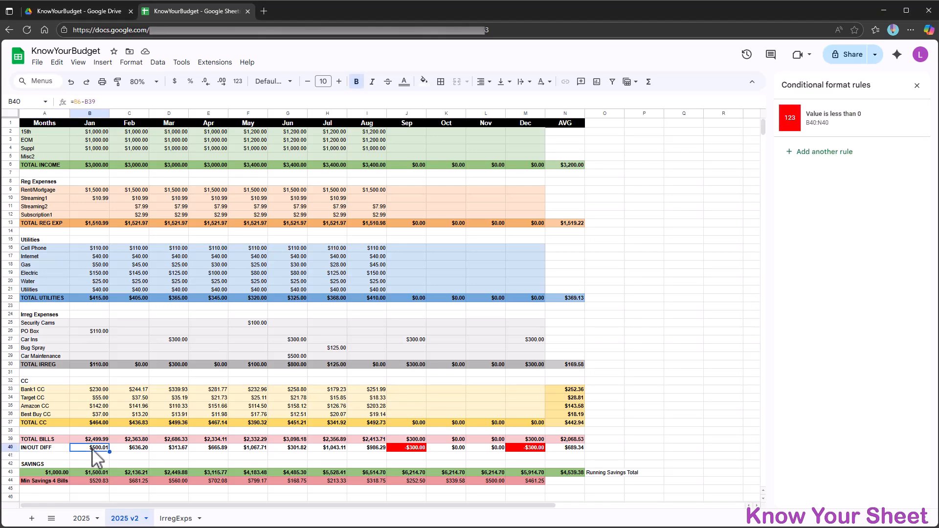
left_click(565, 448, "shift")
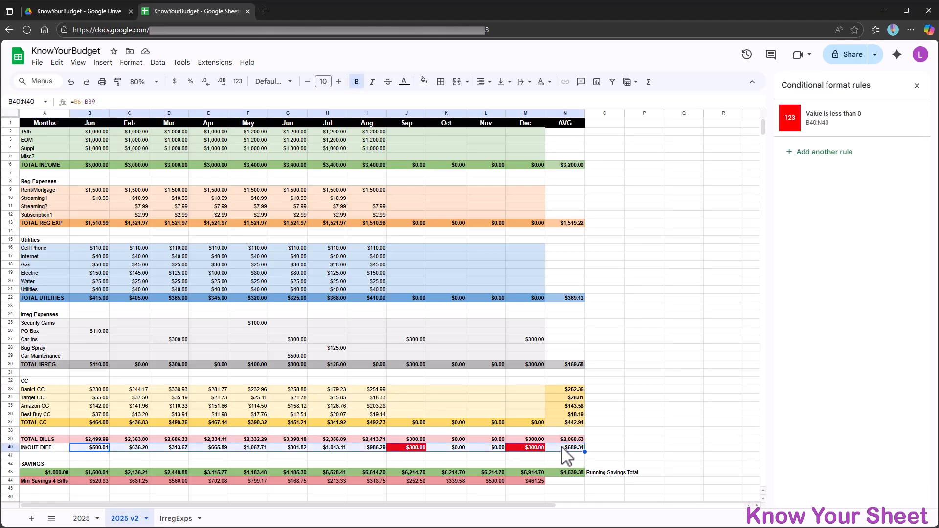
left_click(827, 154)
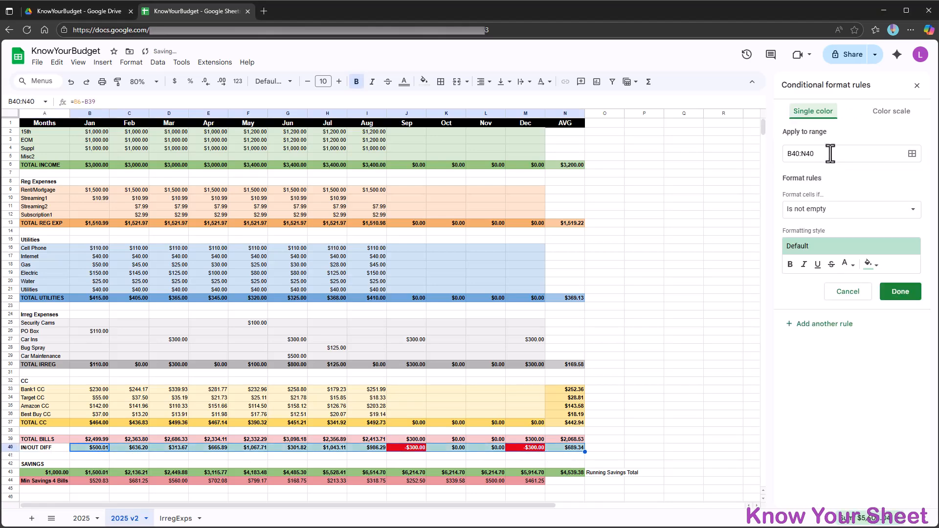
left_click(822, 214)
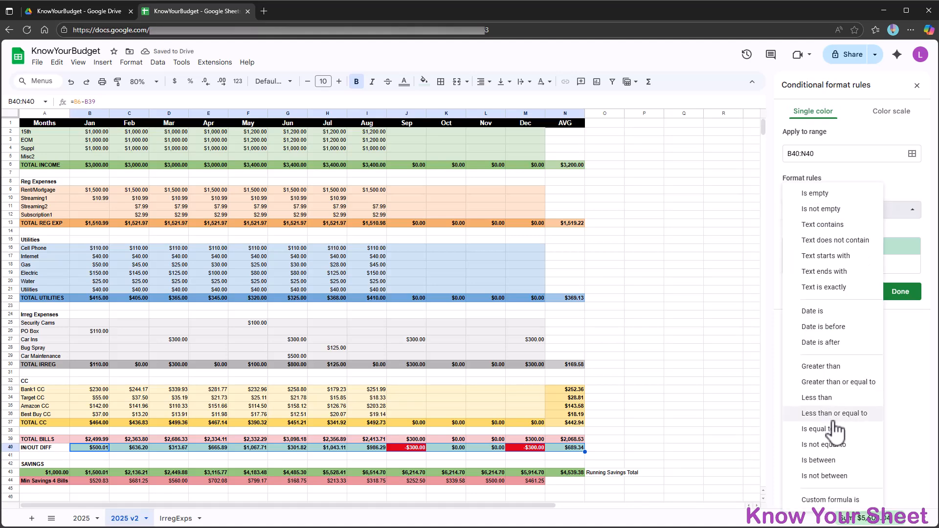
left_click(845, 367)
left_click(828, 233)
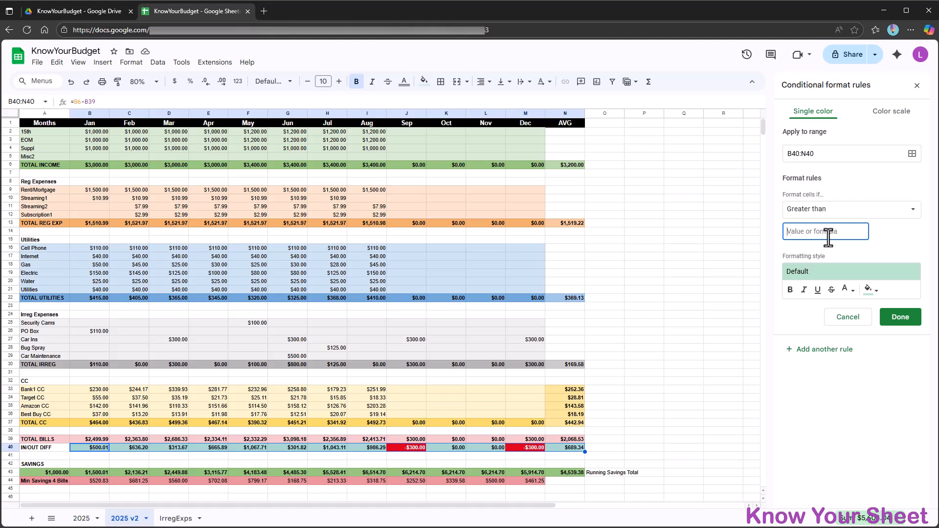
left_click(871, 290)
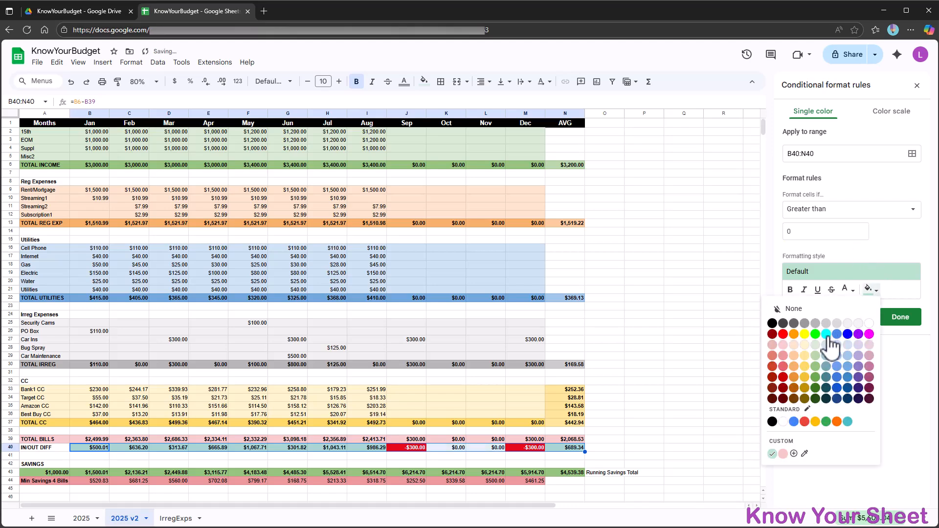
left_click(815, 367)
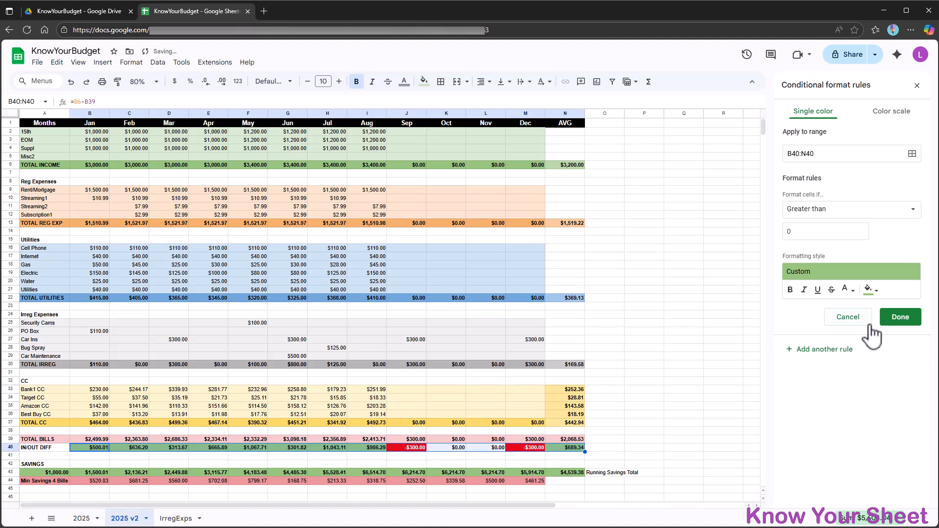
left_click(899, 317)
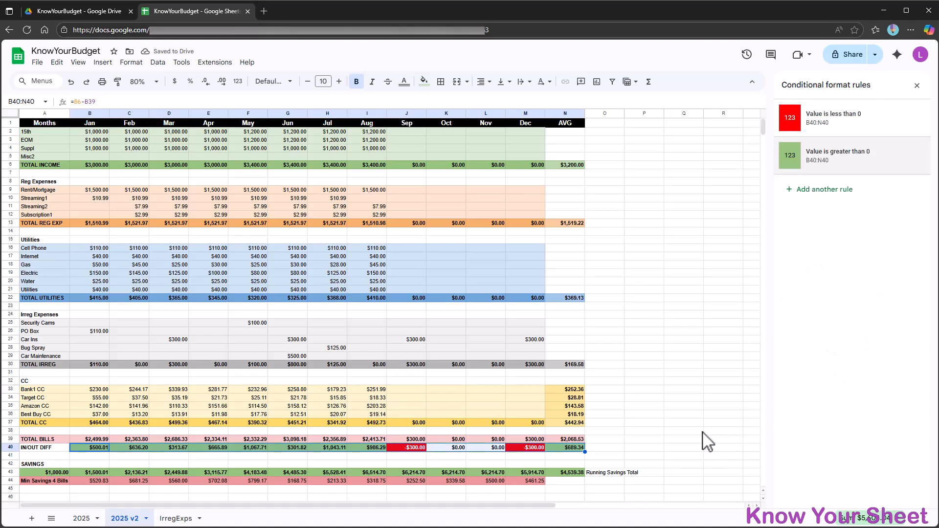
Change the fill of the Min Savings 4 Bills row A44:M44 to light gray
left_click(47, 449)
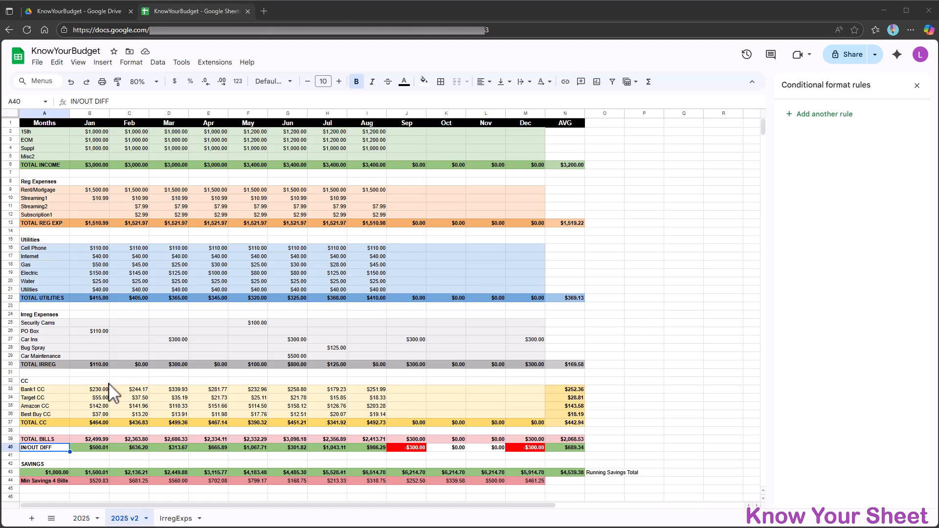
left_click(48, 481)
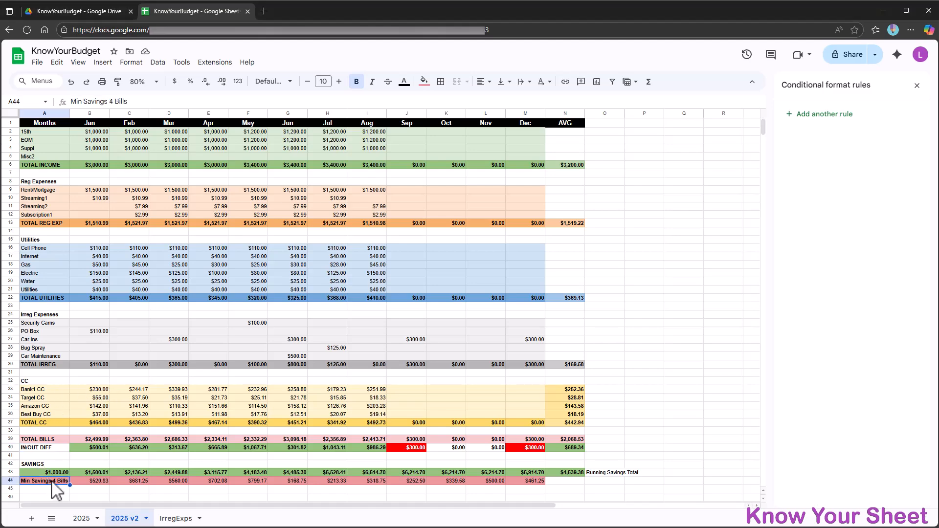
left_click(36, 471)
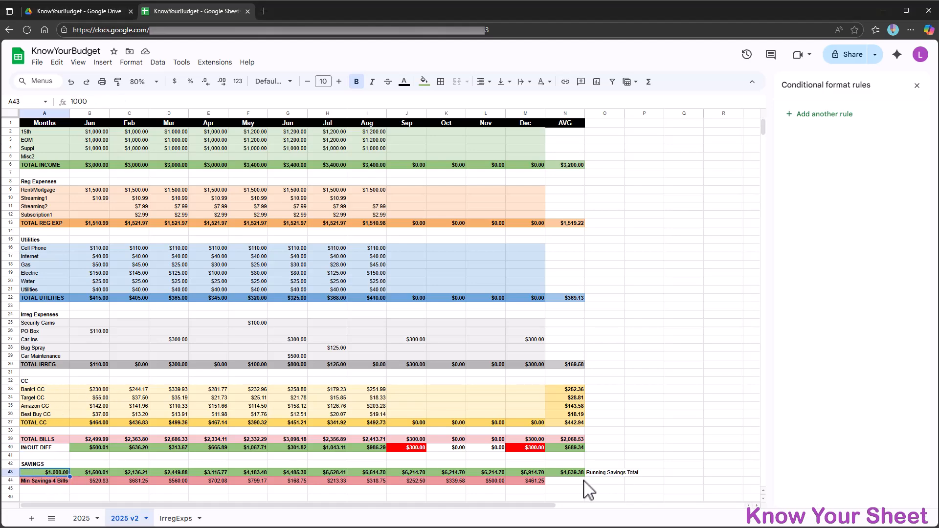
left_click(54, 484)
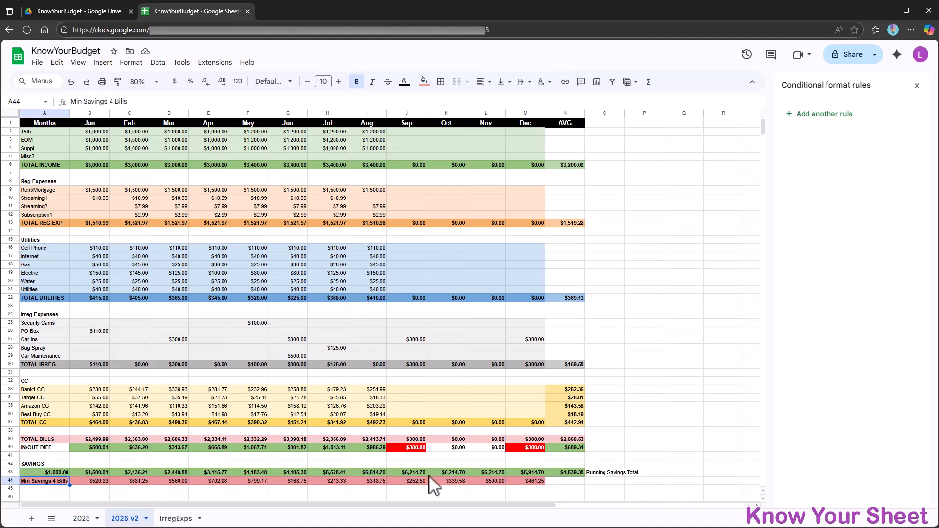
left_click(541, 483, "shift")
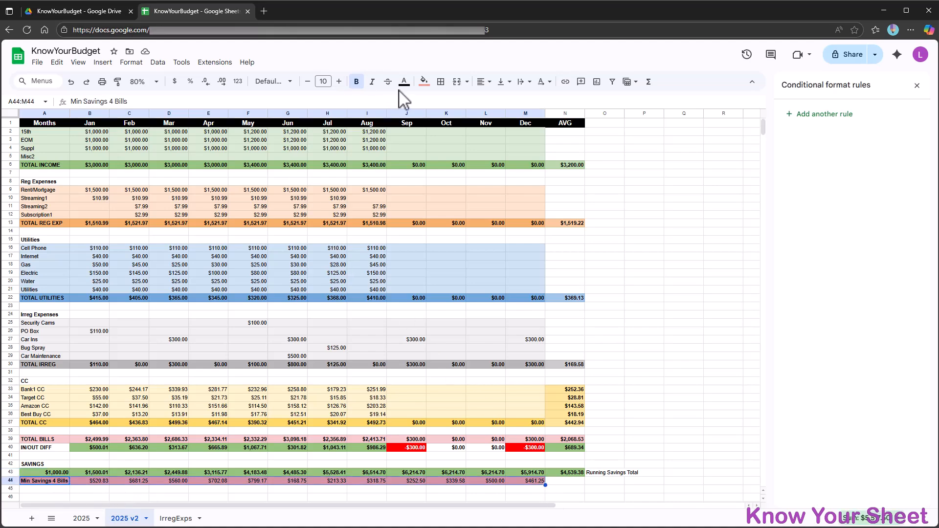
left_click(424, 82)
left_click(492, 117)
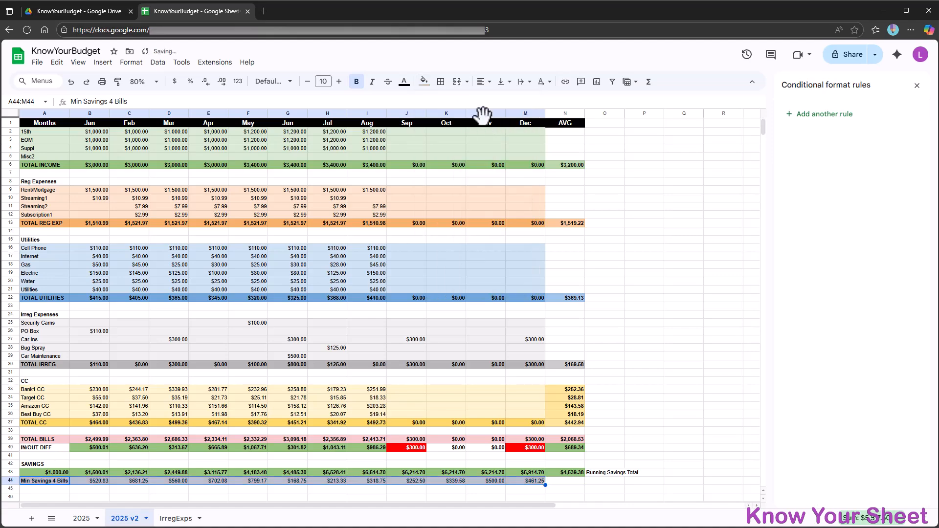
Calculate B43 minus B44 in cell B45 and fill the formula across to M45
left_click(93, 489)
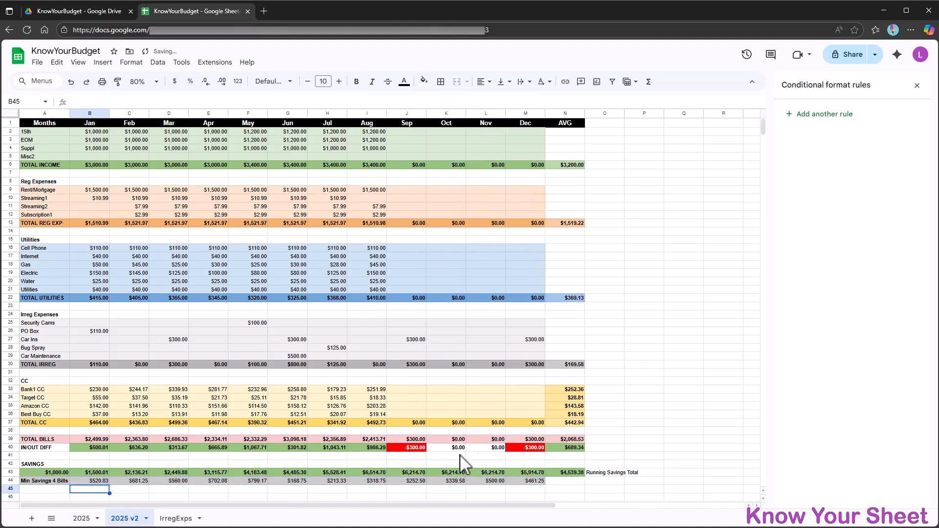
type("=")
key("Up")
key("Up")
key("Up")
key("Down")
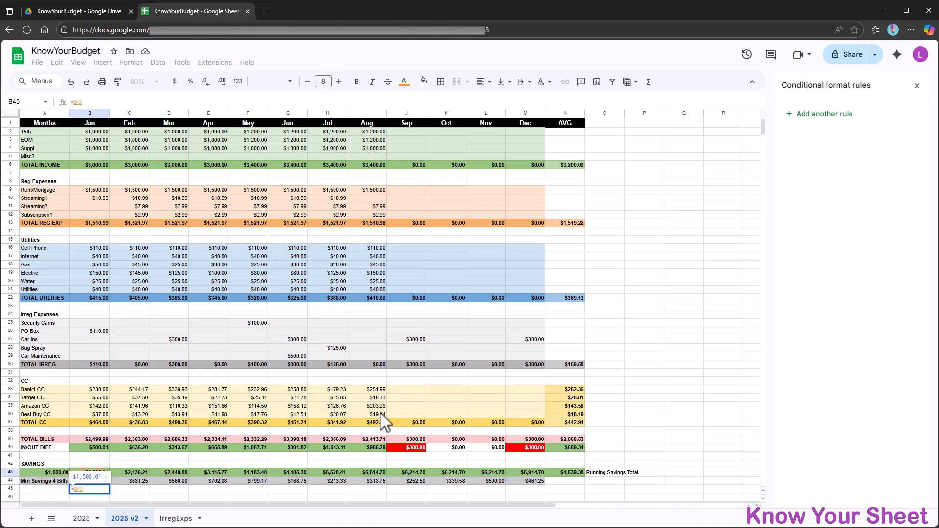
type("-")
key("Up")
key("Return")
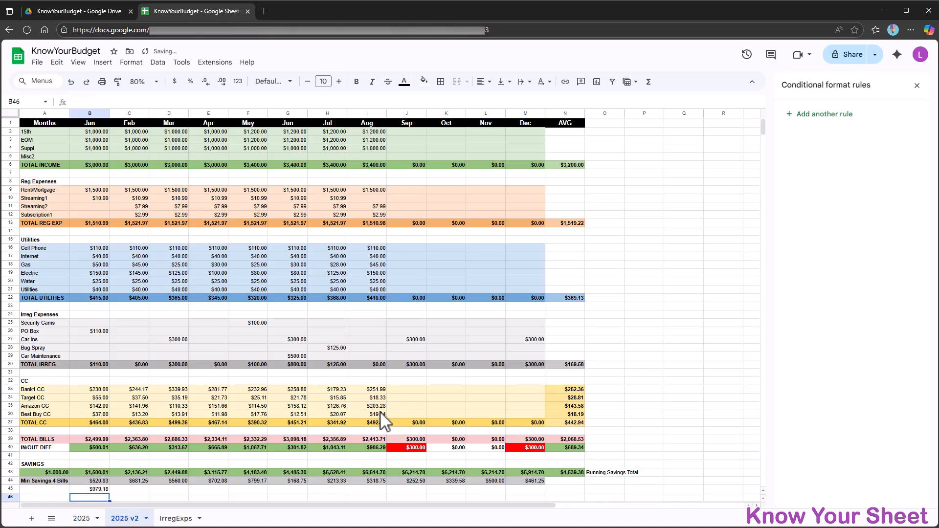
left_click(102, 489)
left_click_drag(115, 490, 542, 487)
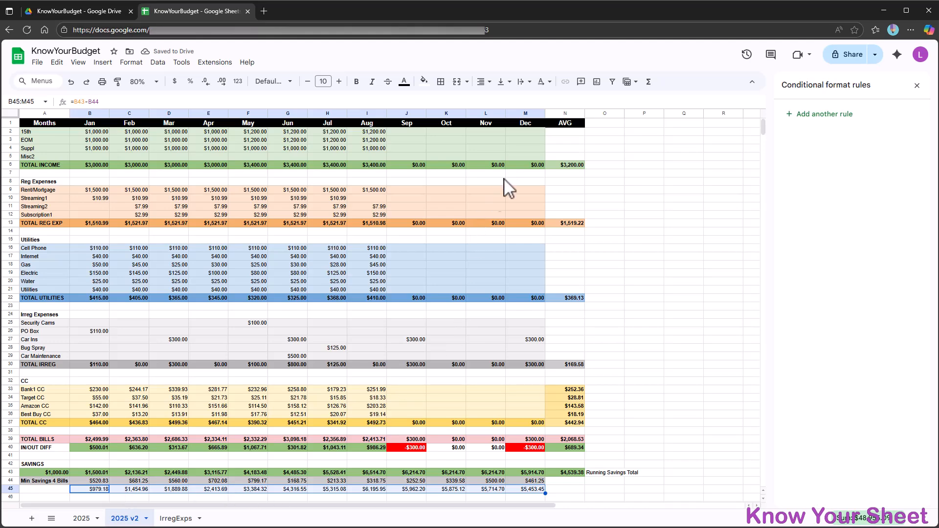
Start a conditional formatting rule on B45:M45 that applies when a value is less than 0
left_click(822, 115)
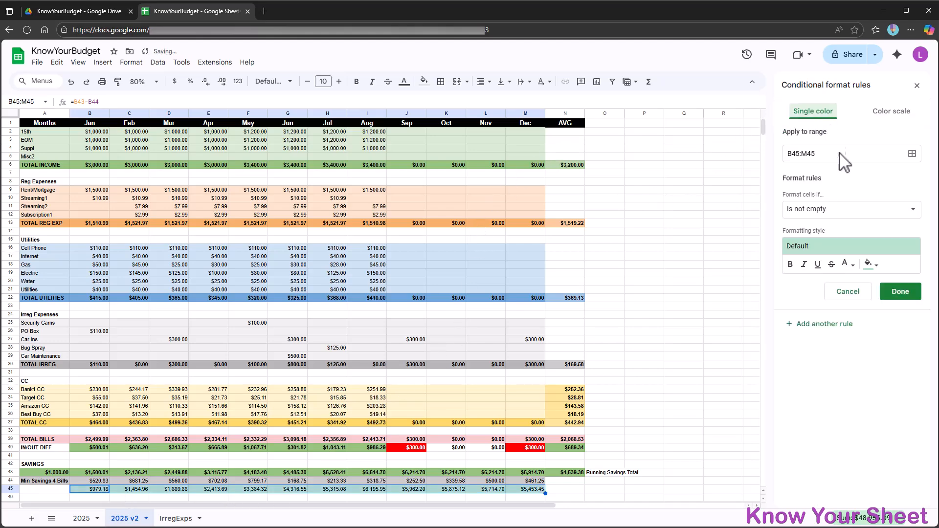
left_click(834, 214)
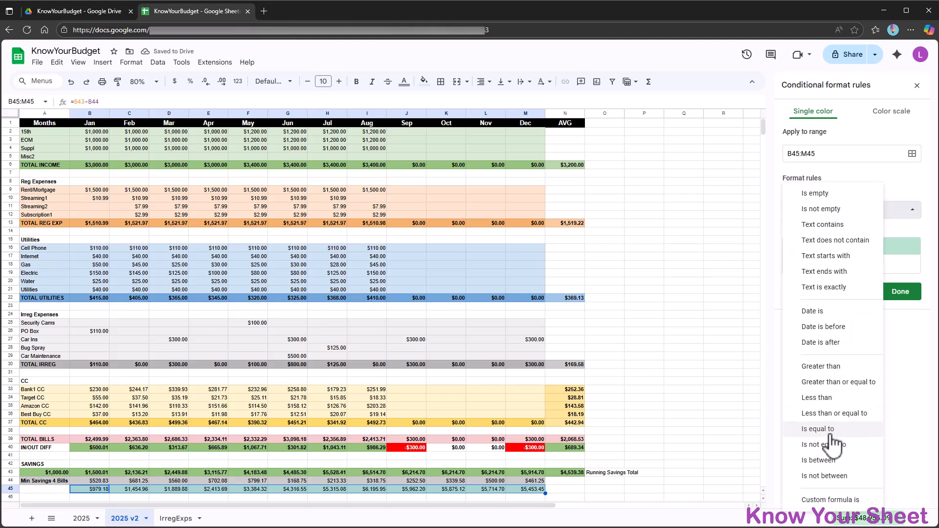
left_click(825, 398)
left_click(829, 230)
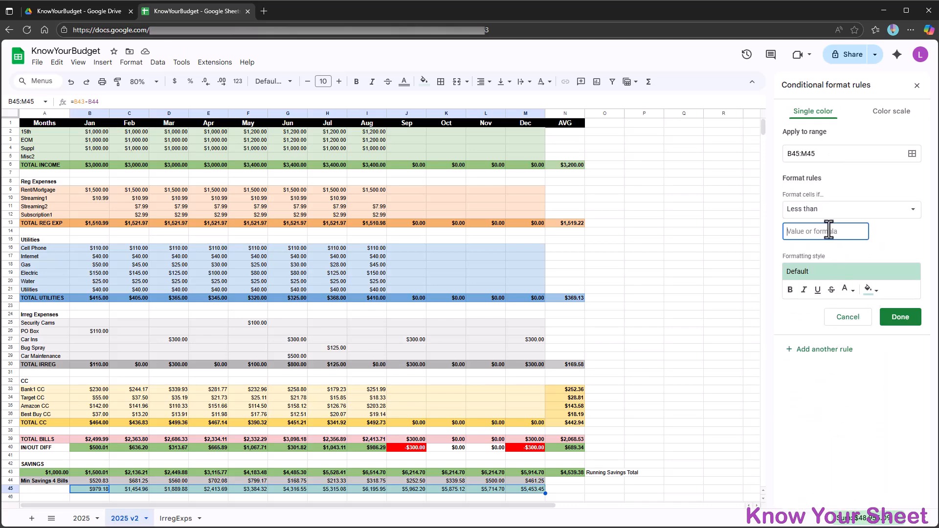
type("0")
Give the B45:M45 rule a bright red fill with white text, and save it
left_click(874, 274)
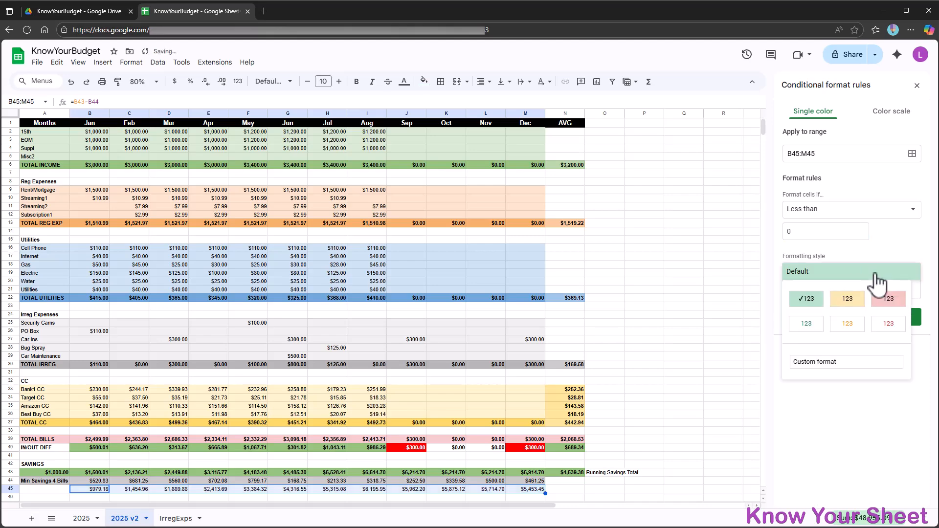
left_click(887, 299)
left_click(870, 289)
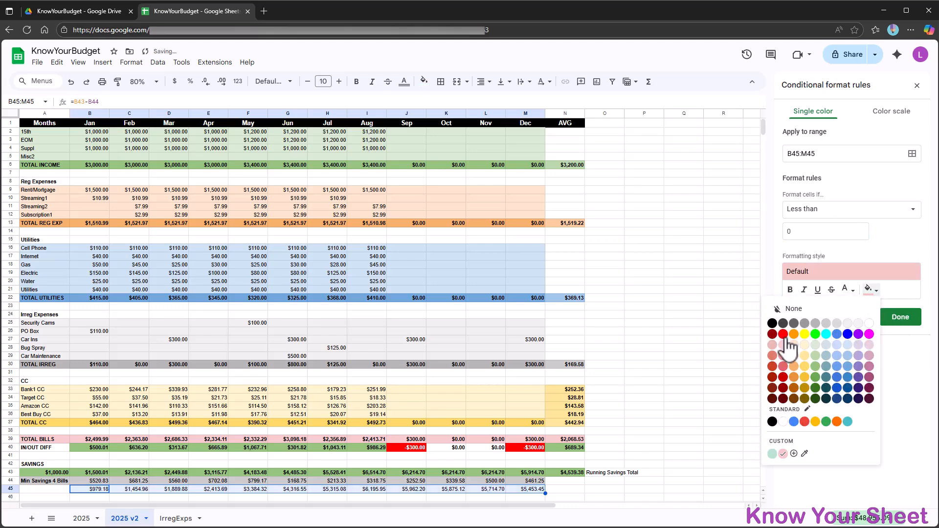
left_click(787, 353)
left_click(845, 289)
left_click(853, 332)
left_click(896, 317)
left_click(849, 132)
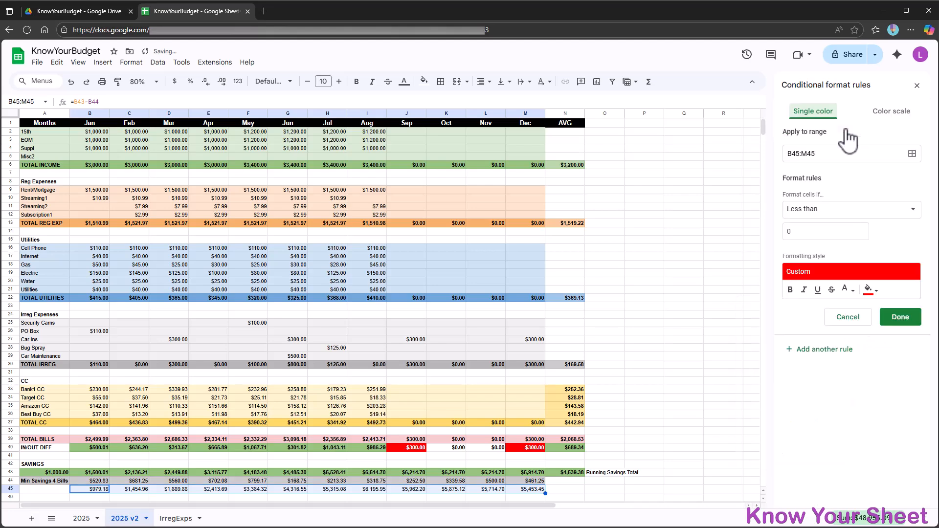
left_click(894, 318)
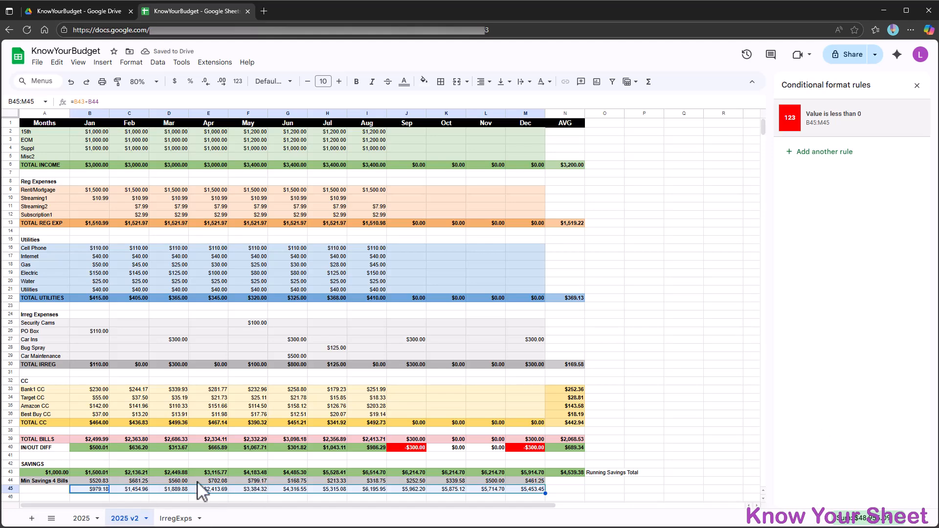
Test the negative-value rule by entering 2,000 in January's Min Savings 4 Bills cell B44, and undo that entry
left_click(97, 481)
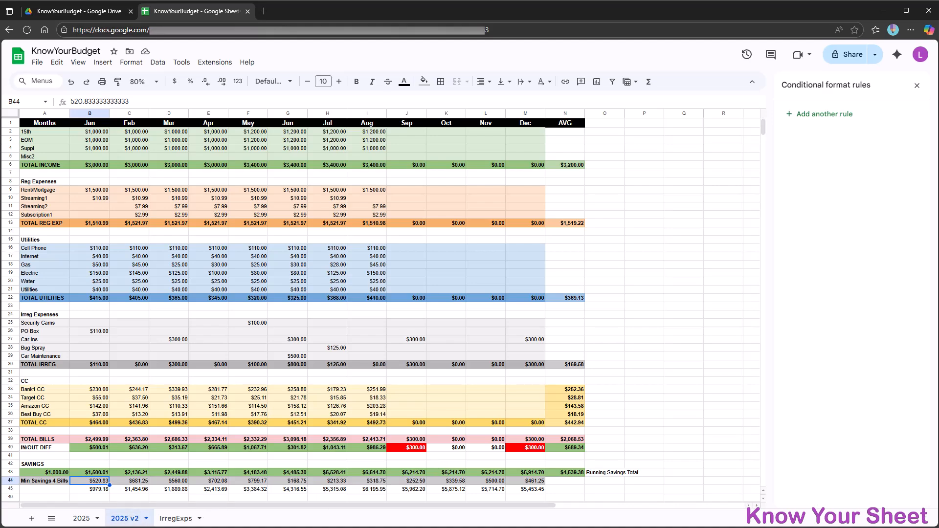
type("2,000")
key("Return")
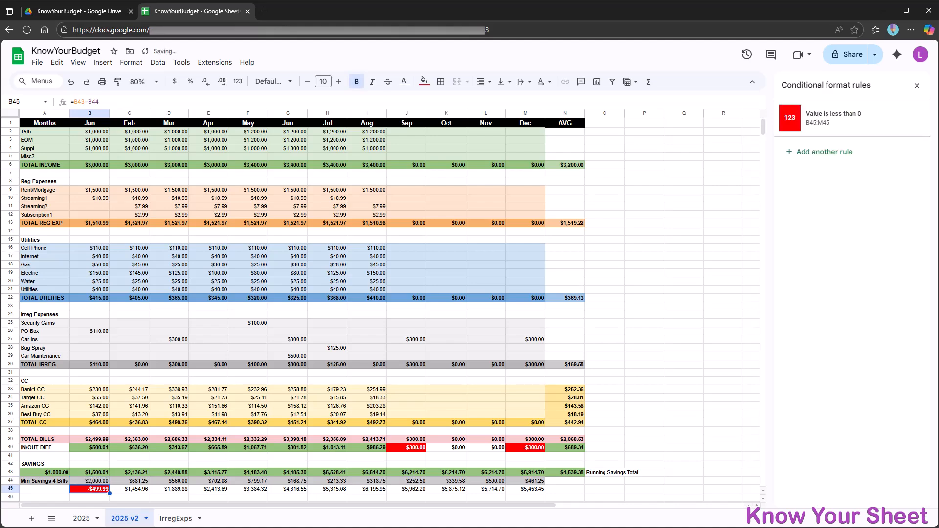
key("ctrl+z")
Enter the note "Savings minus held amounts for bills" in N45, at the end of row 45
left_click(53, 490)
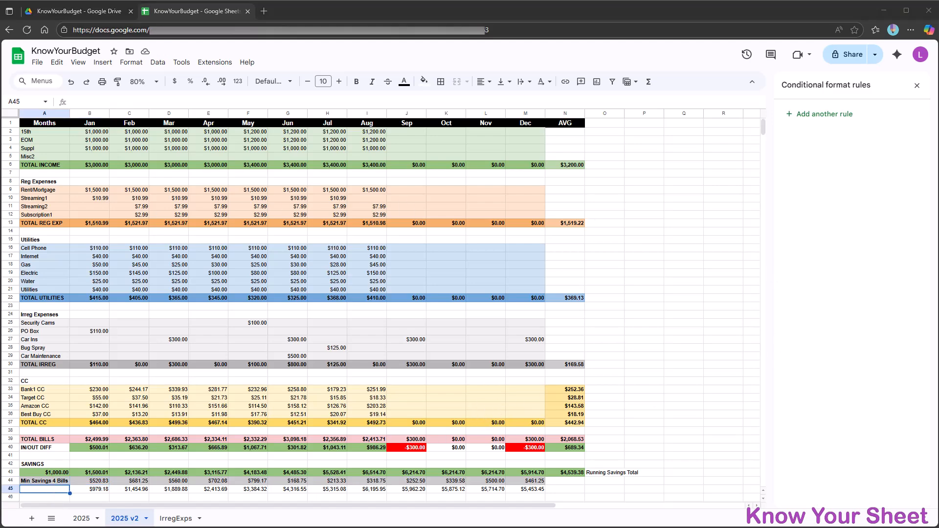
left_click(582, 490)
type("Savings minus held")
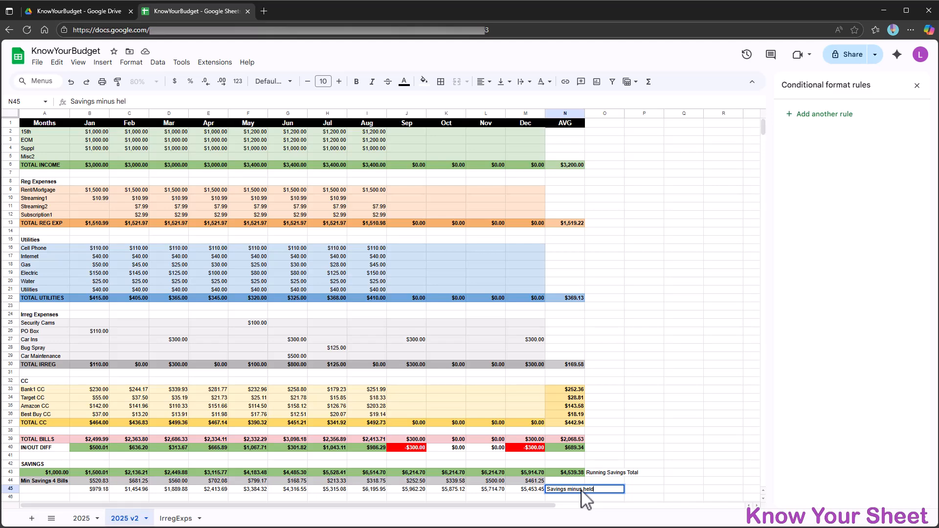
type(" for bills")
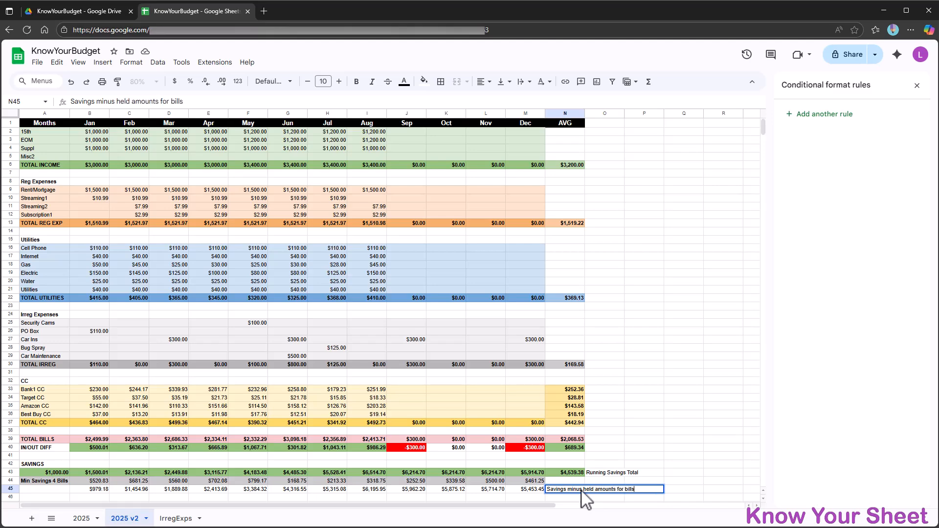
key("Return")
Fill the monthly values B45:M45 with the lightest yellow
left_click(532, 491)
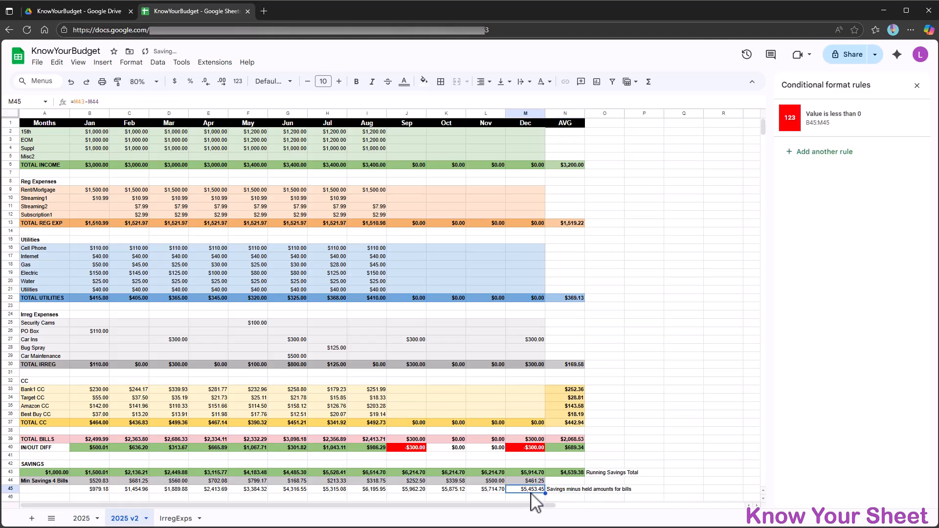
key("ctrl+shift+Left")
left_click(424, 81)
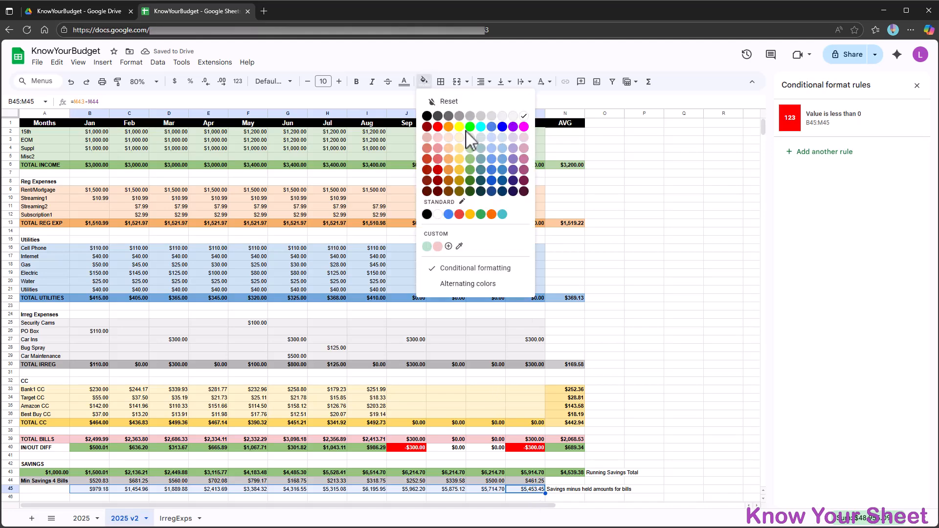
left_click(459, 138)
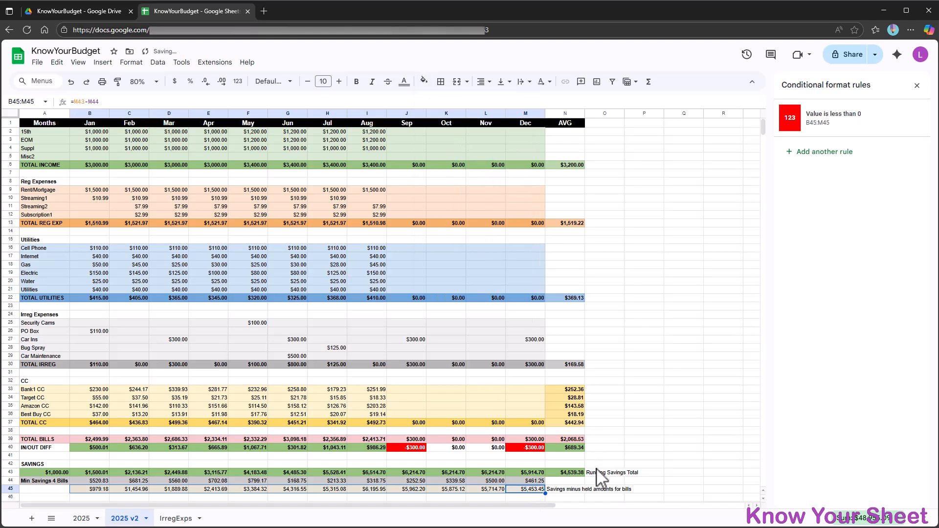
left_click(579, 485)
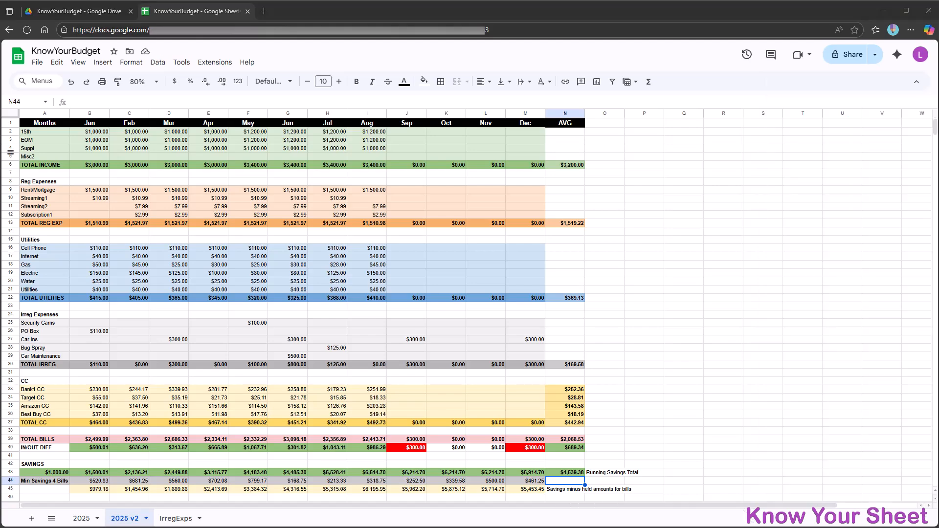
Insert a line chart with rows and columns switched and row 42 not used as headers
left_click(104, 64)
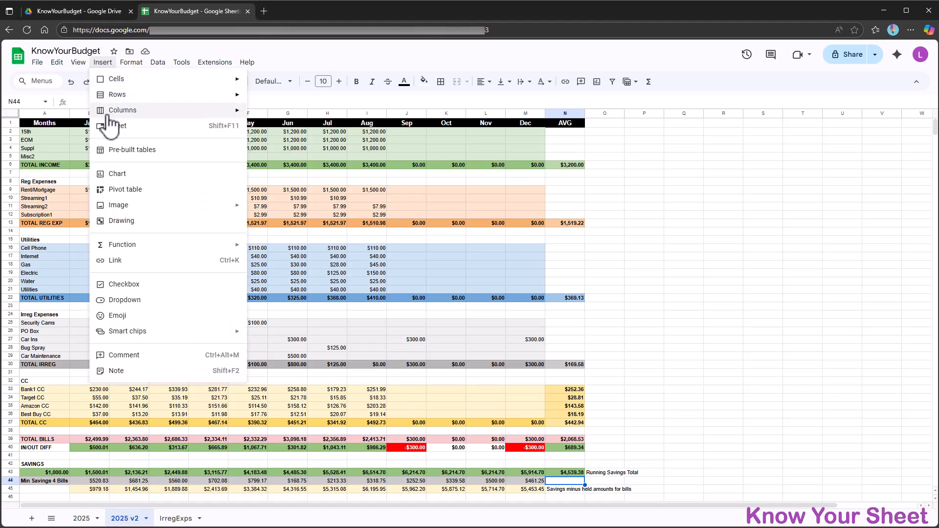
left_click(148, 176)
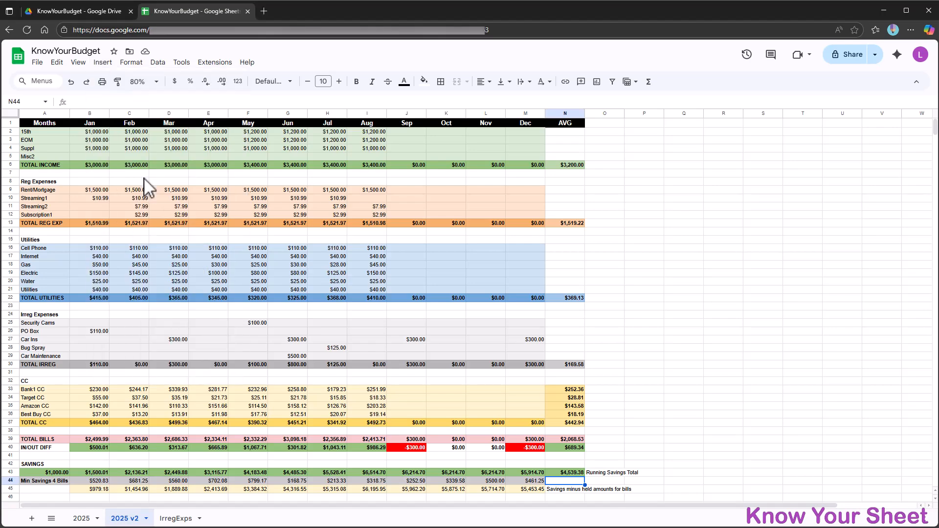
left_click(868, 150)
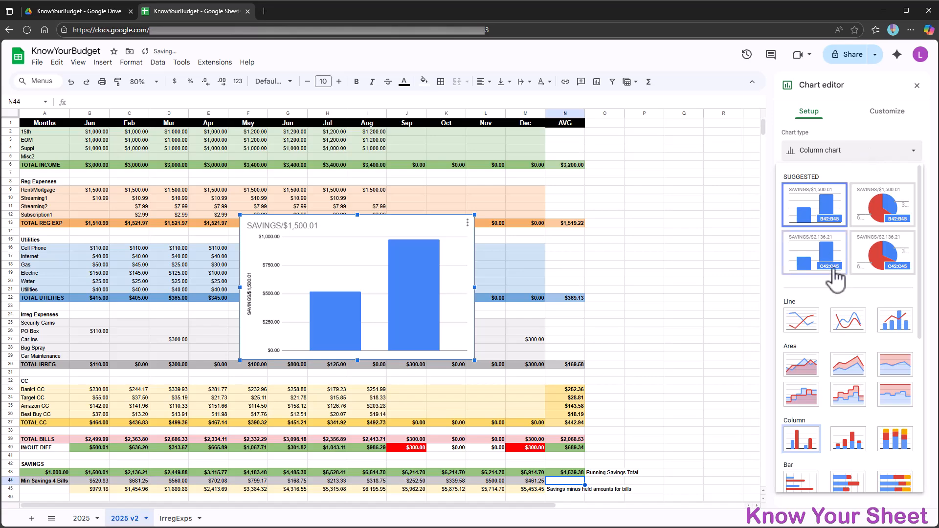
left_click(802, 321)
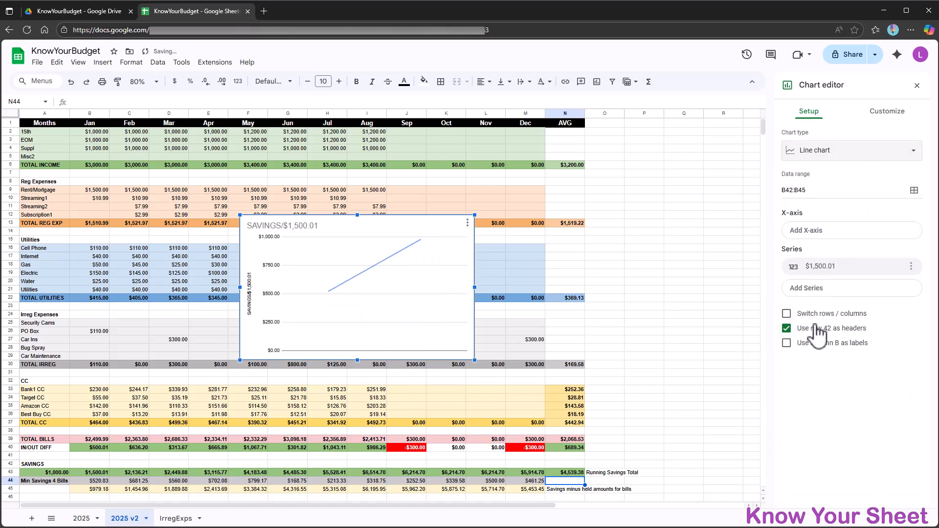
left_click(786, 328)
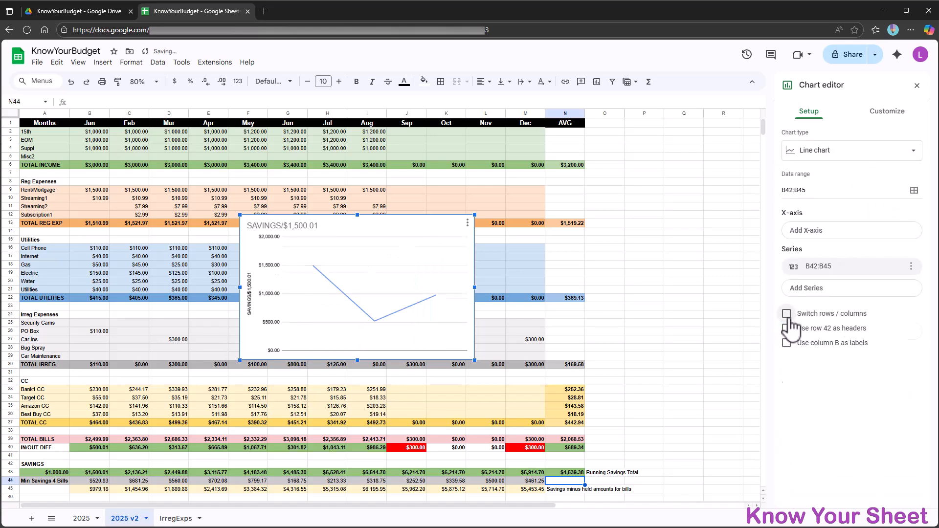
left_click(786, 314)
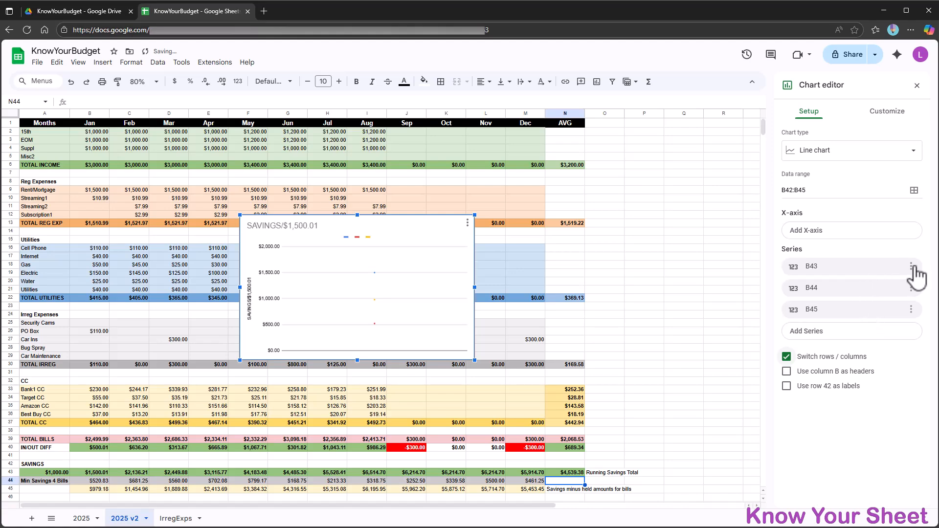
Set the chart's data ranges to the month headers B1:M1 and the running savings B43:M43
left_click(914, 190)
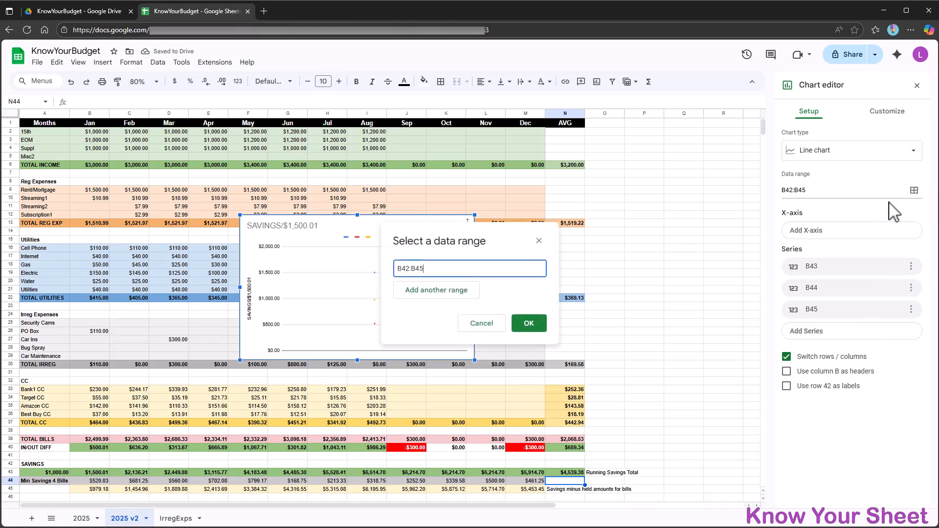
left_click_drag(90, 129, 538, 126)
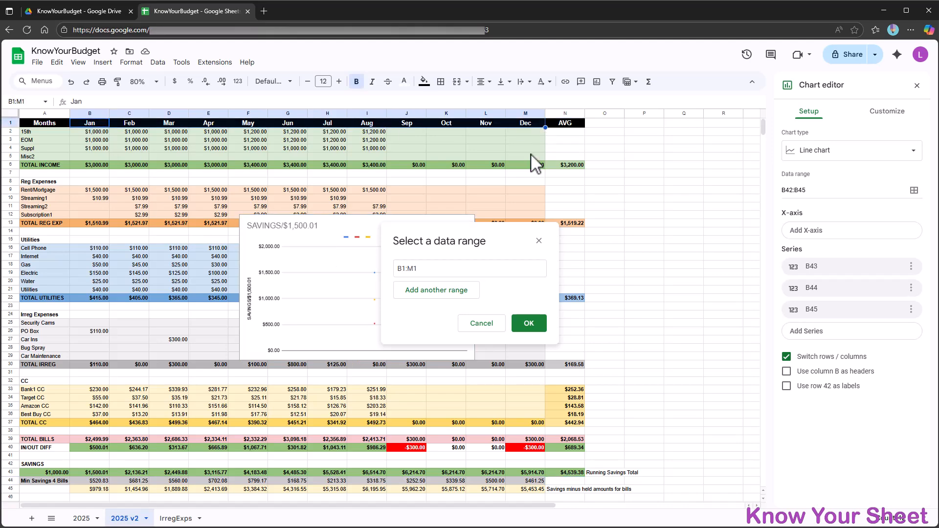
left_click(436, 290)
left_click_drag(90, 474, 523, 474)
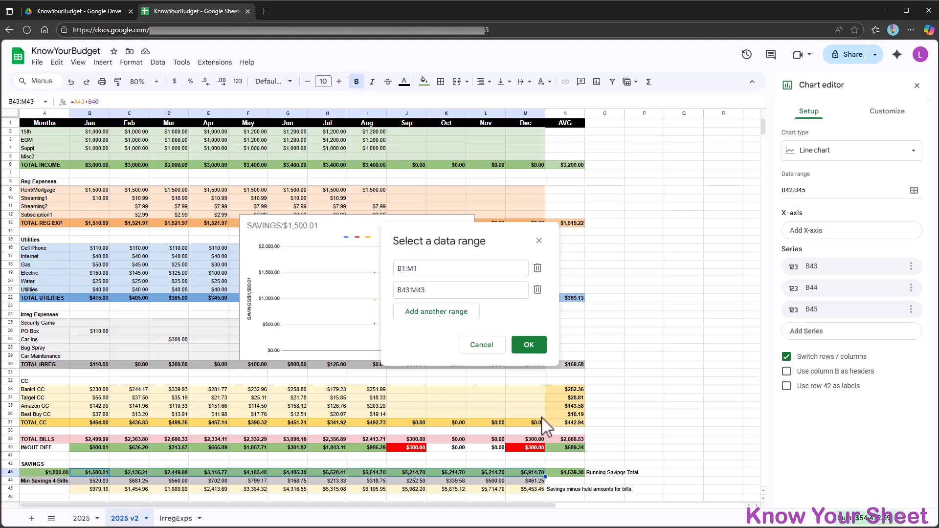
left_click(533, 347)
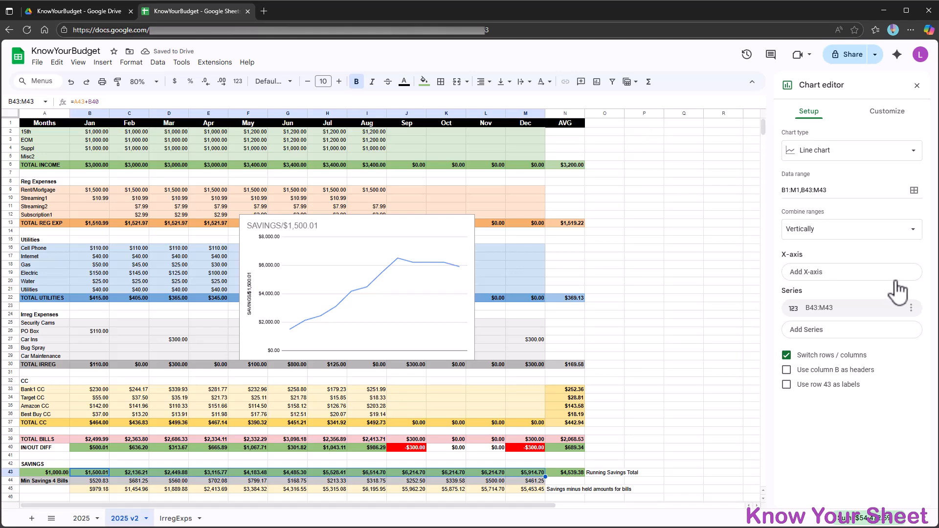
Use B1:M1 as the chart's X-axis and move the chart over columns M to R near the top of the sheet
left_click(867, 273)
left_click(830, 316)
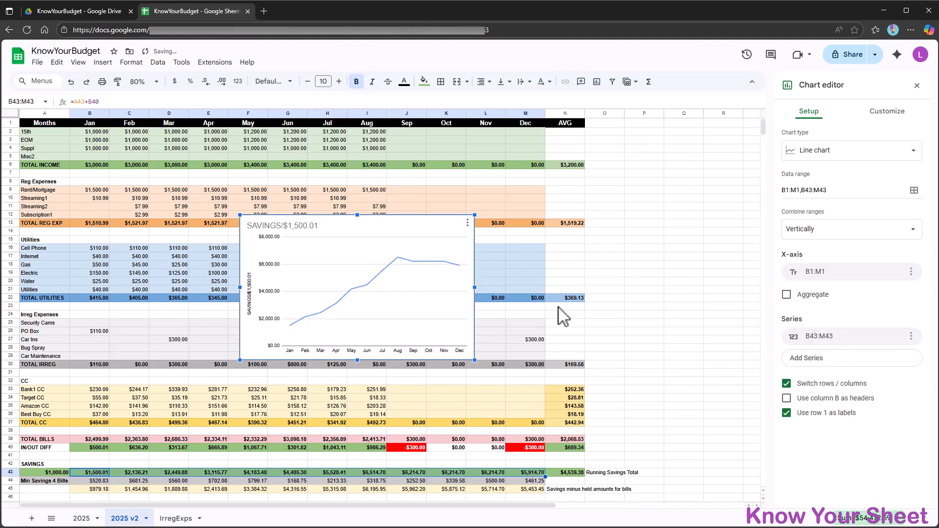
left_click_drag(410, 248, 679, 148)
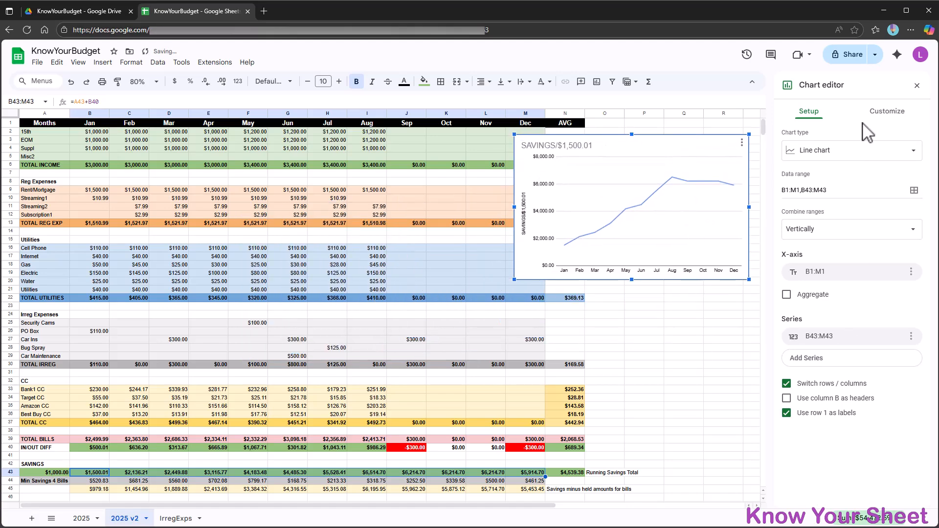
Shorten the chart title to "SAVINGS"
left_click(880, 112)
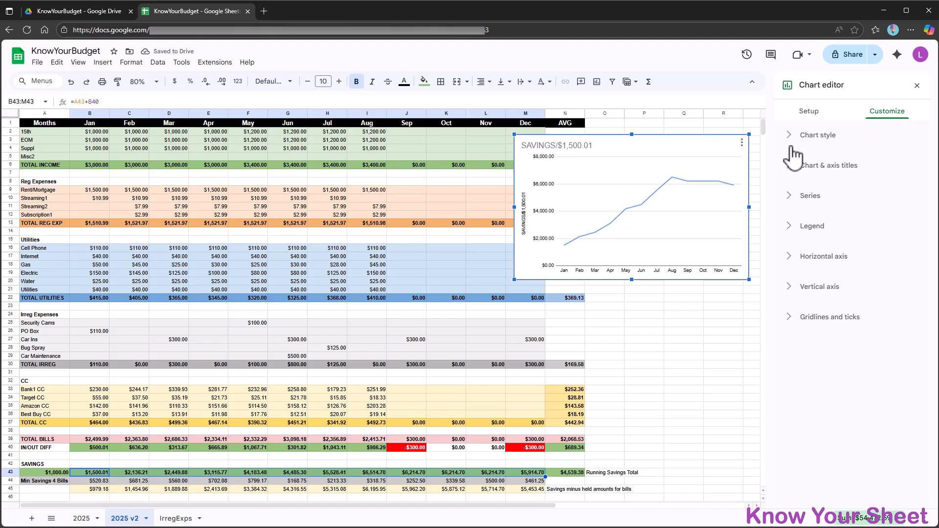
left_click(797, 167)
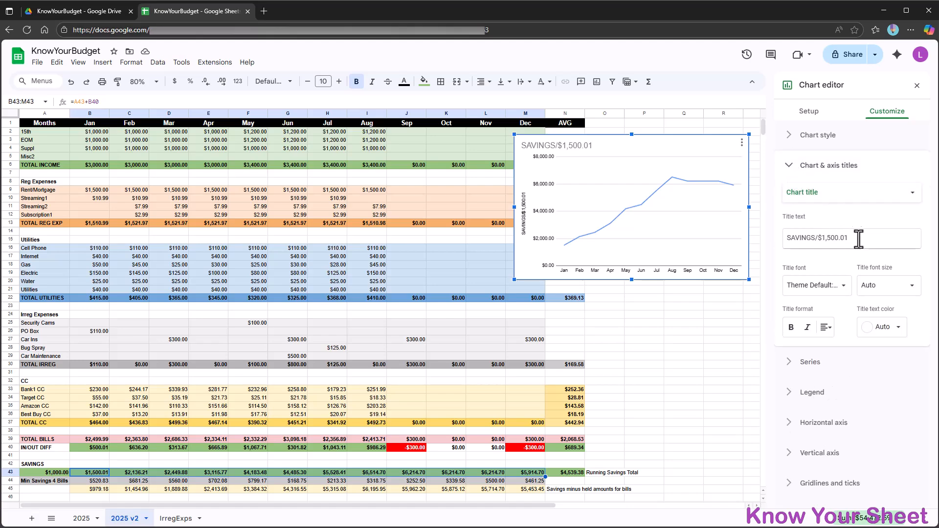
left_click_drag(814, 238, 891, 240)
key("BackSpace")
key("BackSpace")
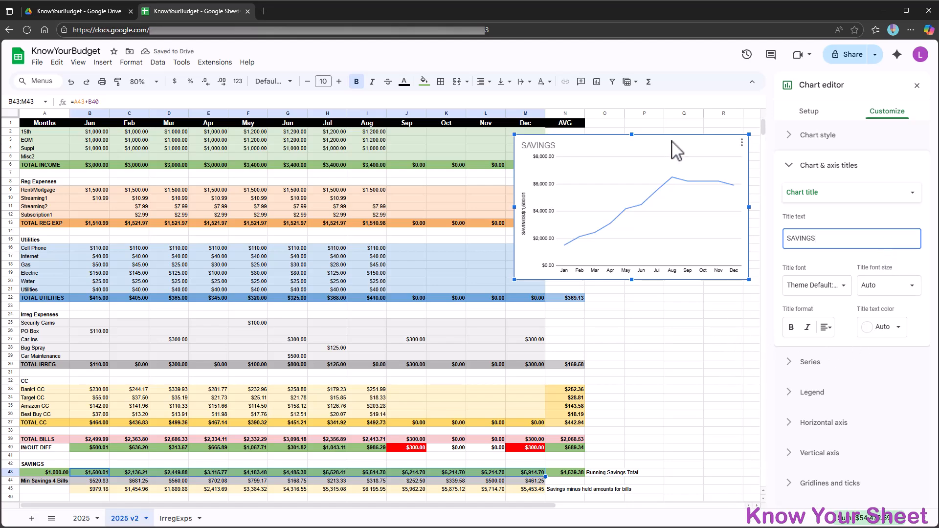
Reopen the SAVINGS chart for editing to review its setup options, and close the editor
left_click(657, 350)
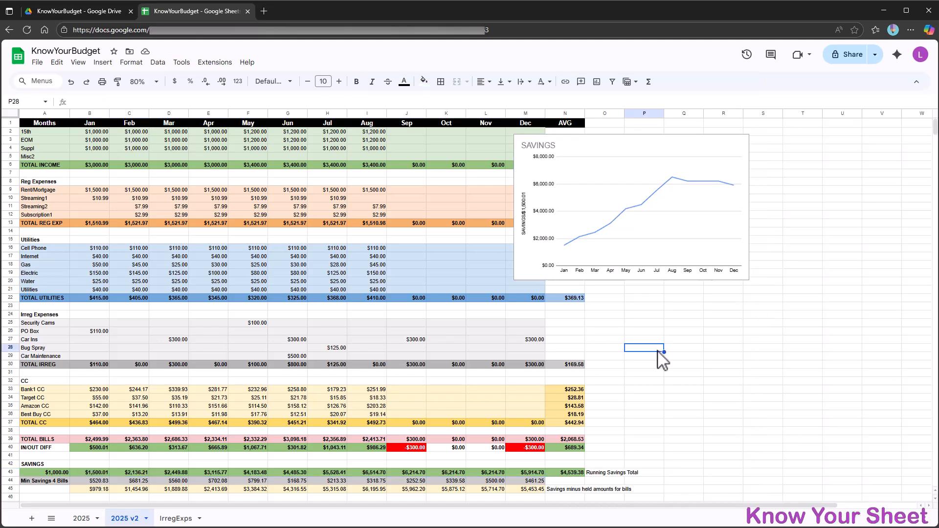
left_click(705, 146)
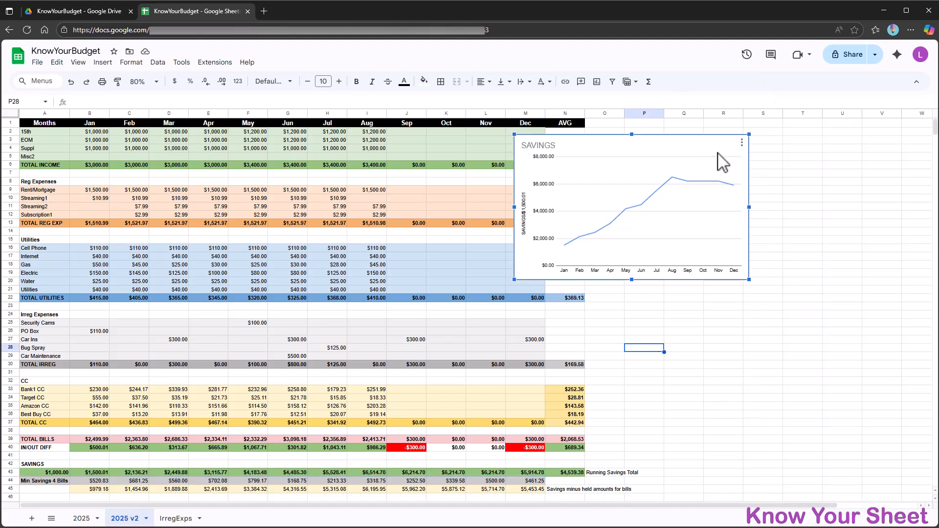
left_click(743, 143)
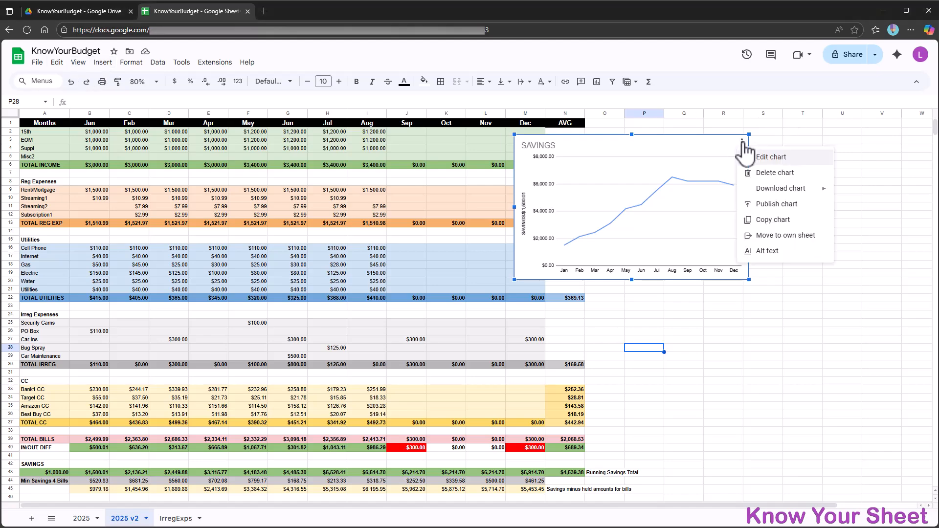
left_click(761, 160)
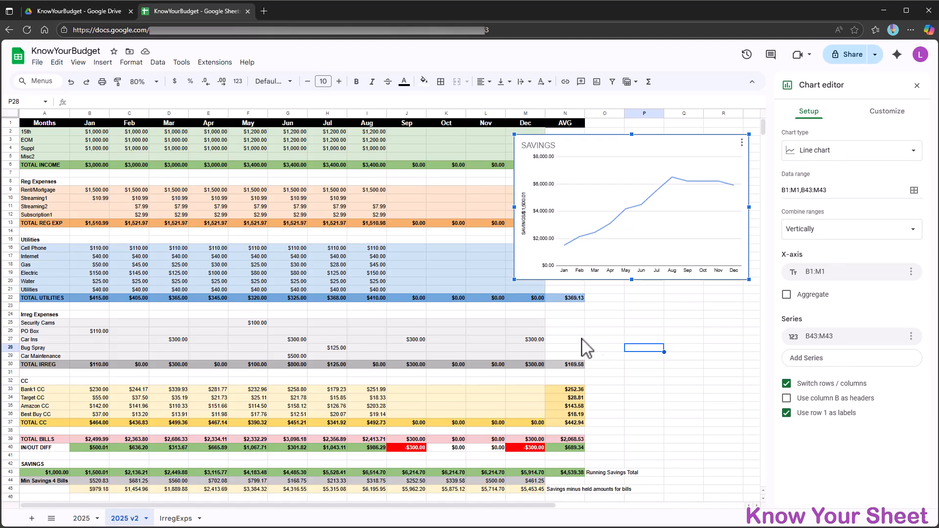
left_click(570, 333)
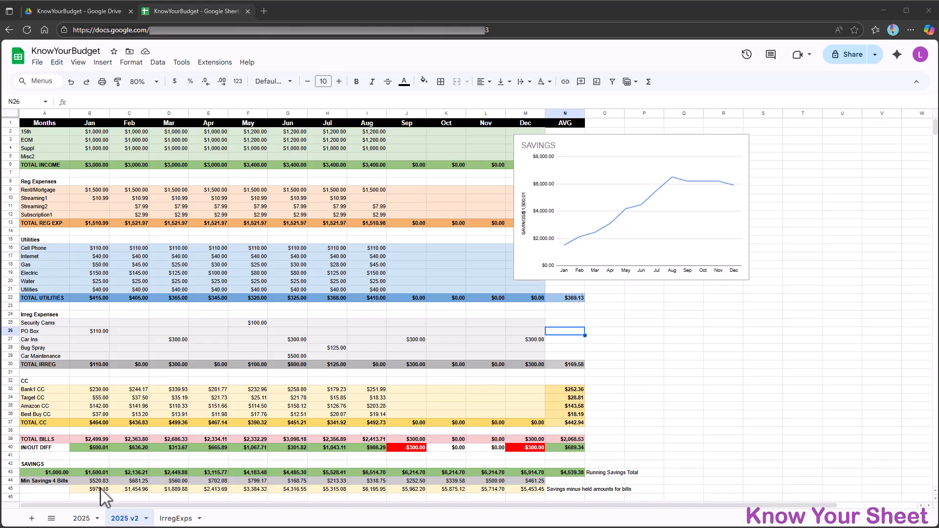
Insert a second chart on the sheet and set its chart type to a line chart
left_click(102, 63)
left_click(118, 174)
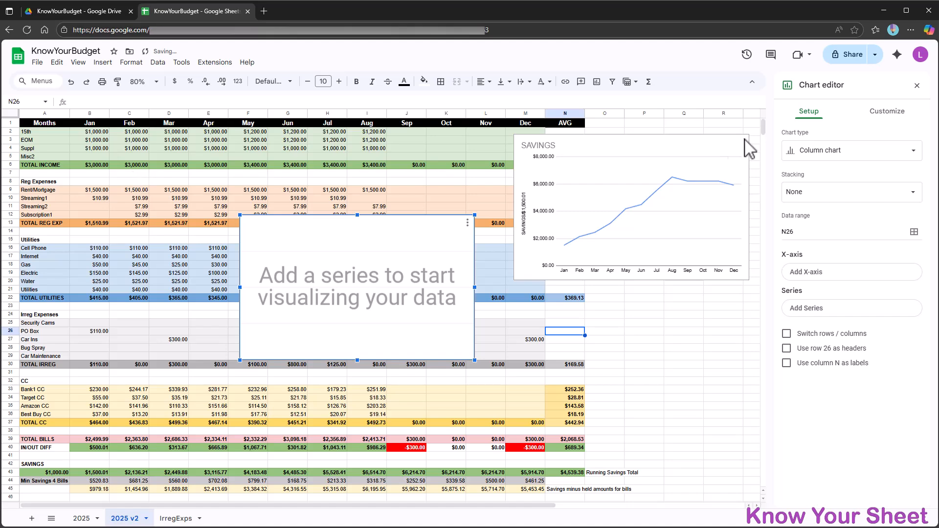
left_click(831, 151)
left_click(812, 196)
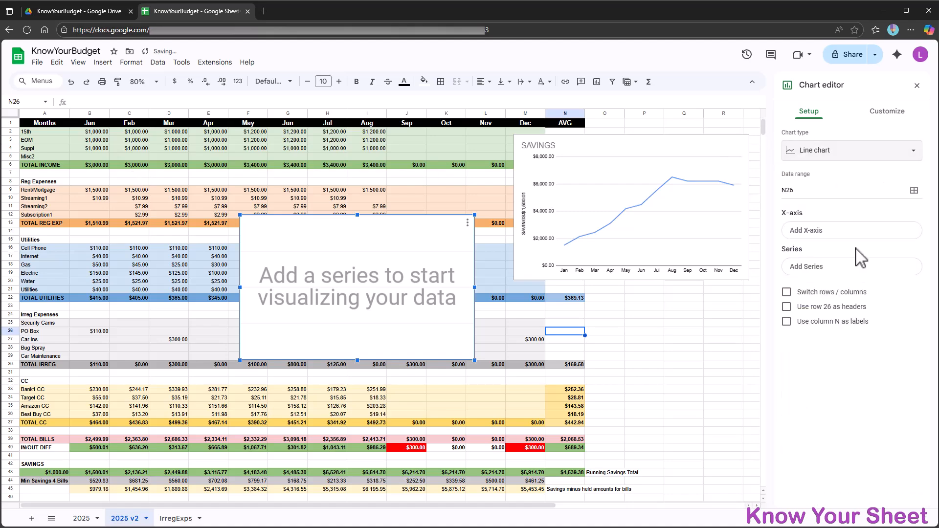
Set the new chart's data ranges to B1:M1, A39:M39, A40:M40 and A44:M44
left_click(914, 190)
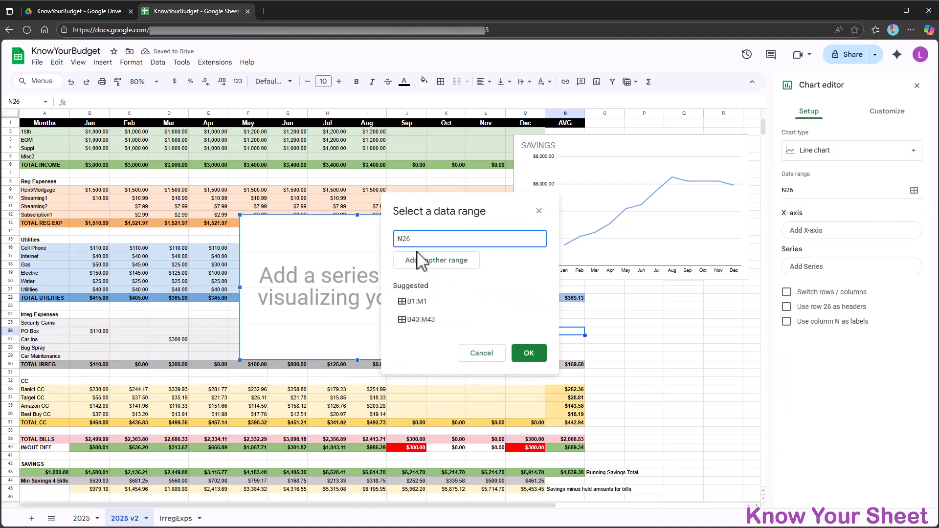
key("BackSpace")
left_click_drag(88, 126, 530, 128)
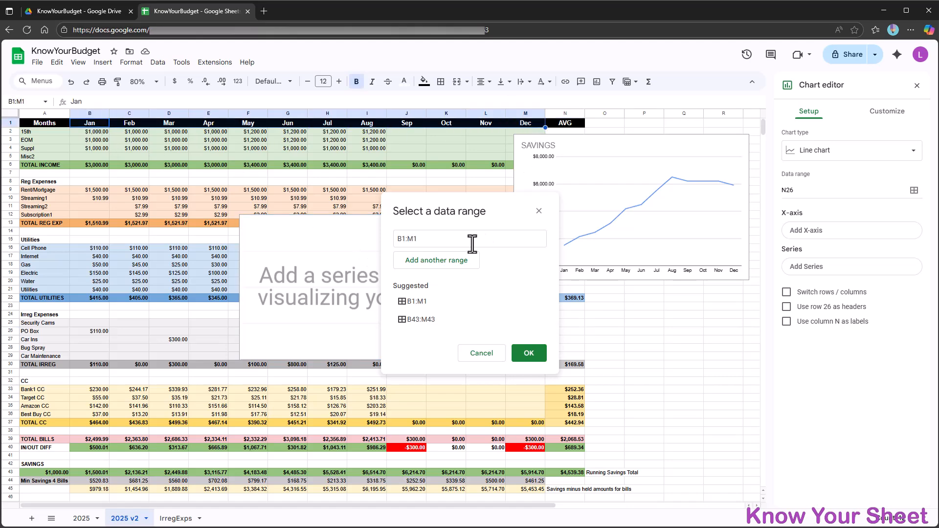
left_click(459, 264)
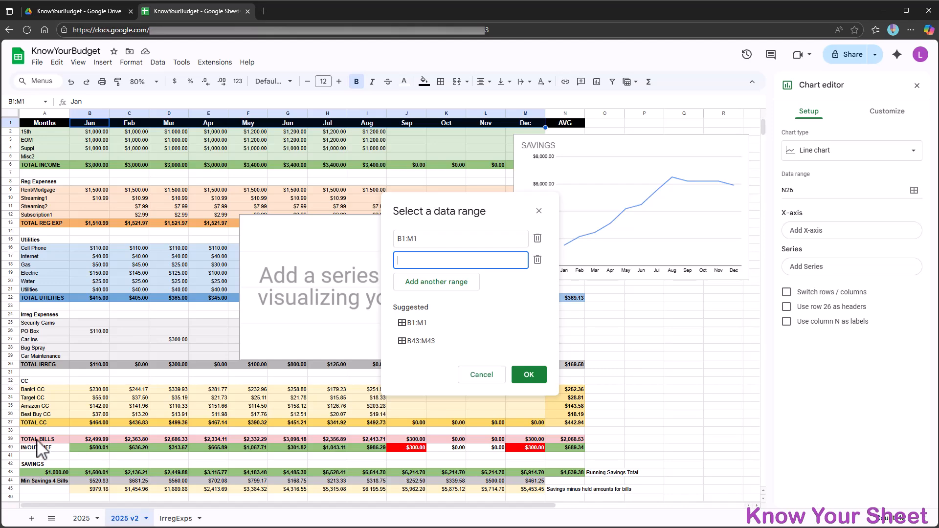
left_click_drag(37, 440, 534, 442)
left_click(440, 283)
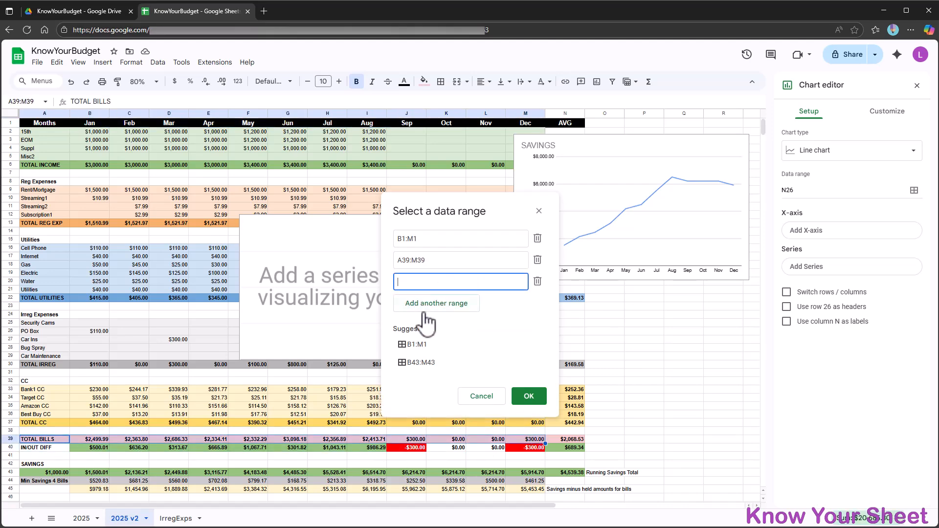
left_click_drag(49, 447, 537, 447)
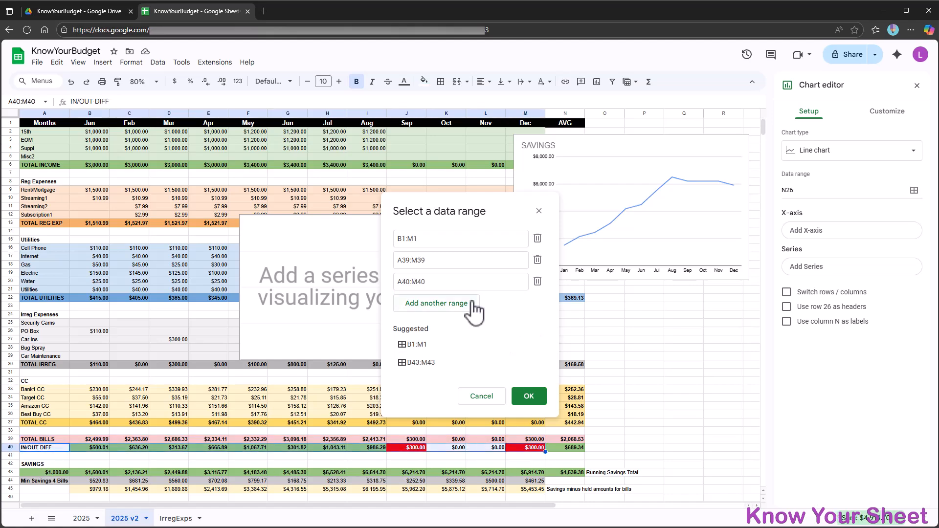
left_click(446, 303)
left_click_drag(46, 482, 542, 483)
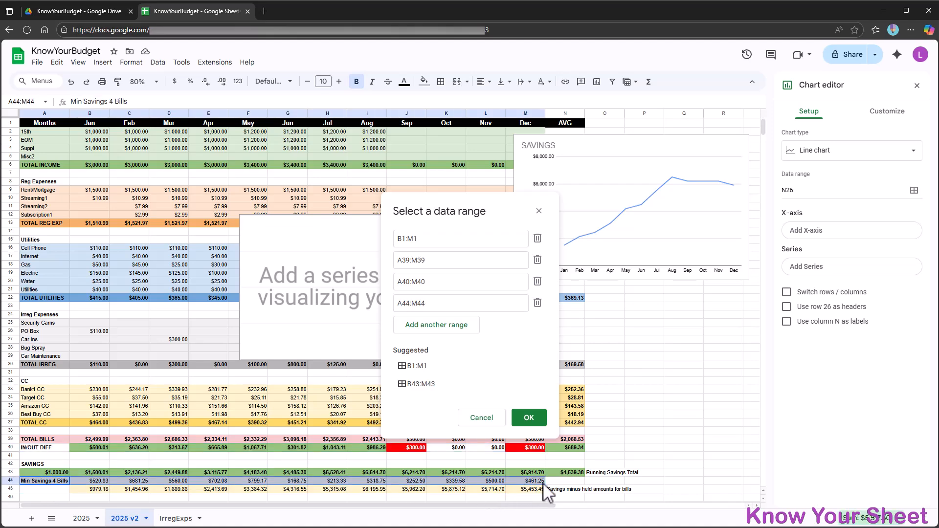
left_click(529, 418)
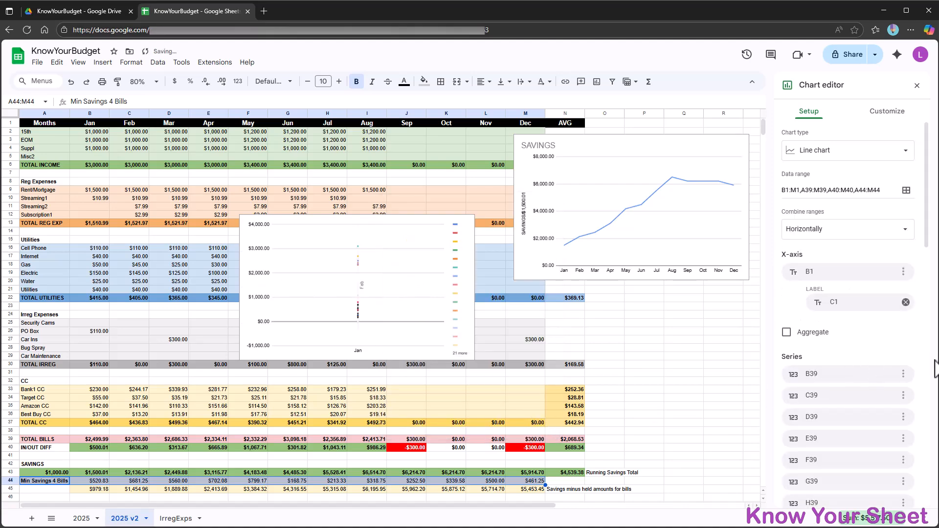
Switch the new chart's rows and columns and combine its ranges vertically
scroll(865, 377, "down", 10)
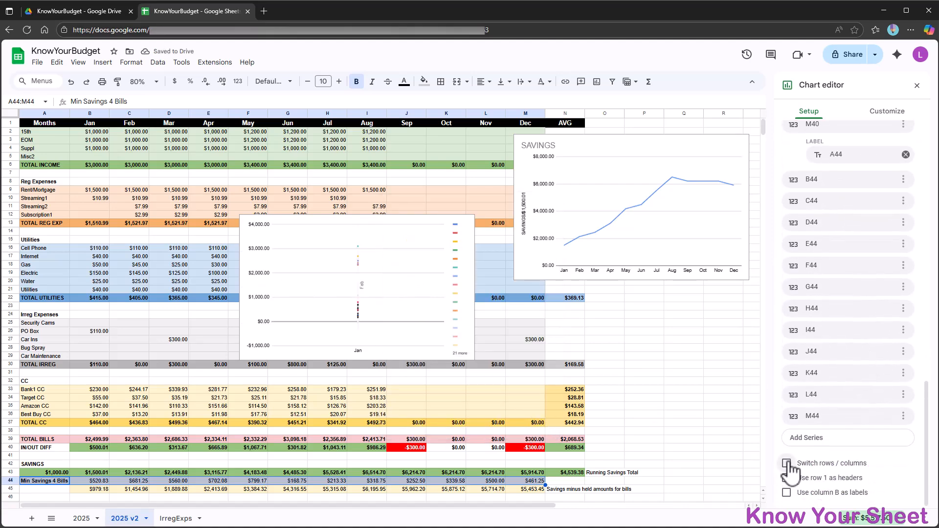
left_click(786, 463)
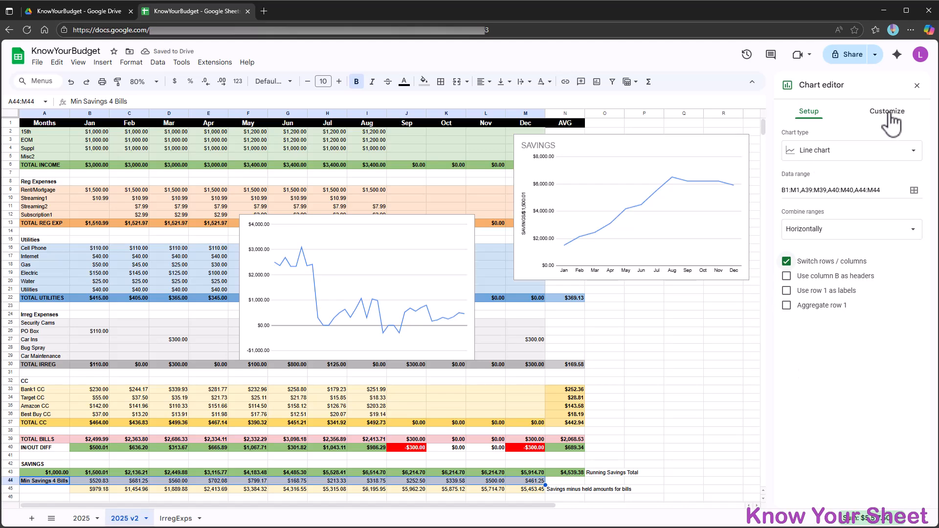
left_click(899, 228)
left_click(840, 218)
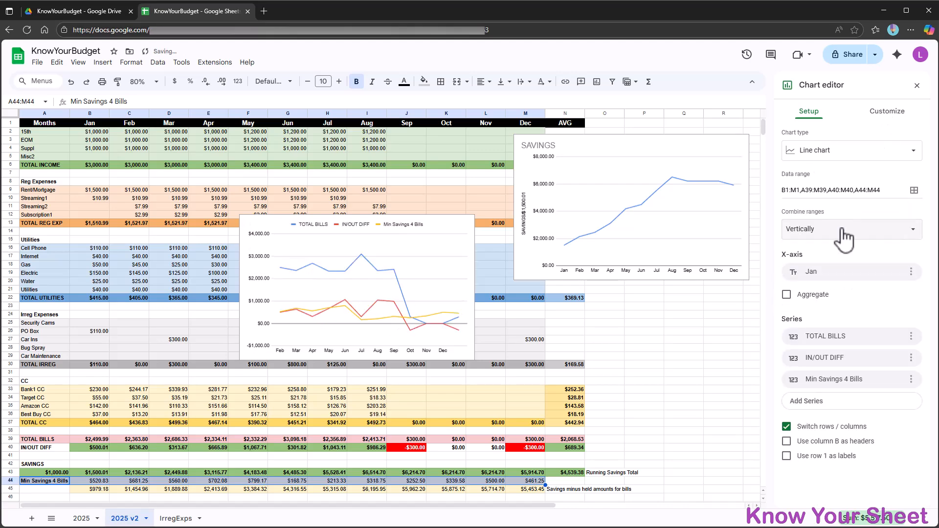
Set the new line chart's legend position to Bottom
left_click(875, 113)
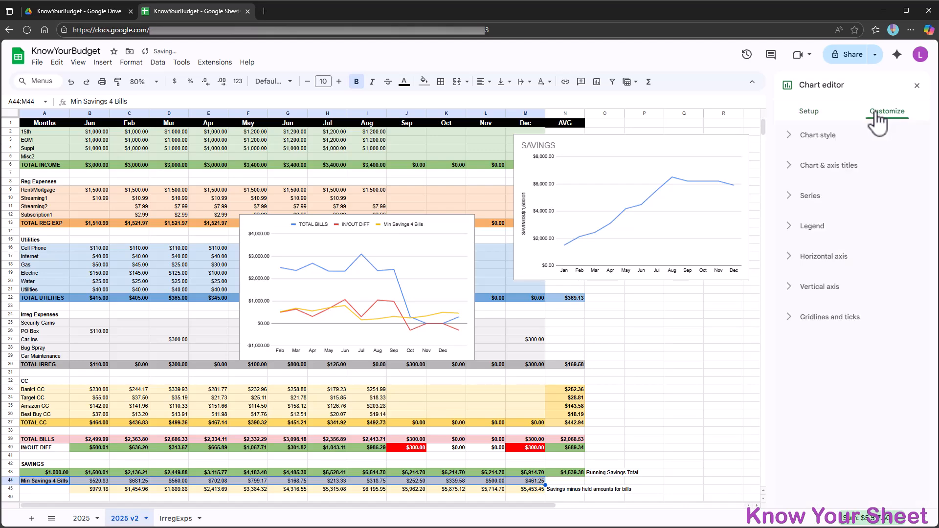
left_click(790, 228)
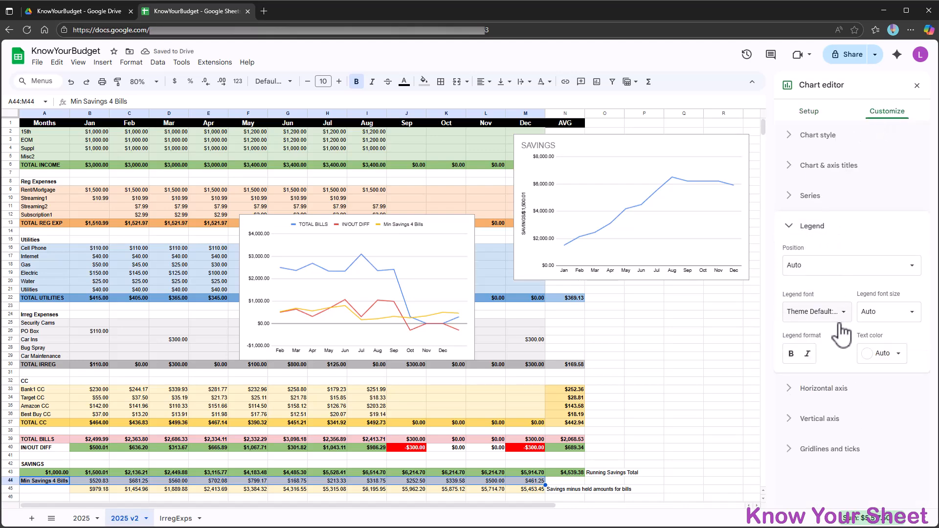
left_click(873, 268)
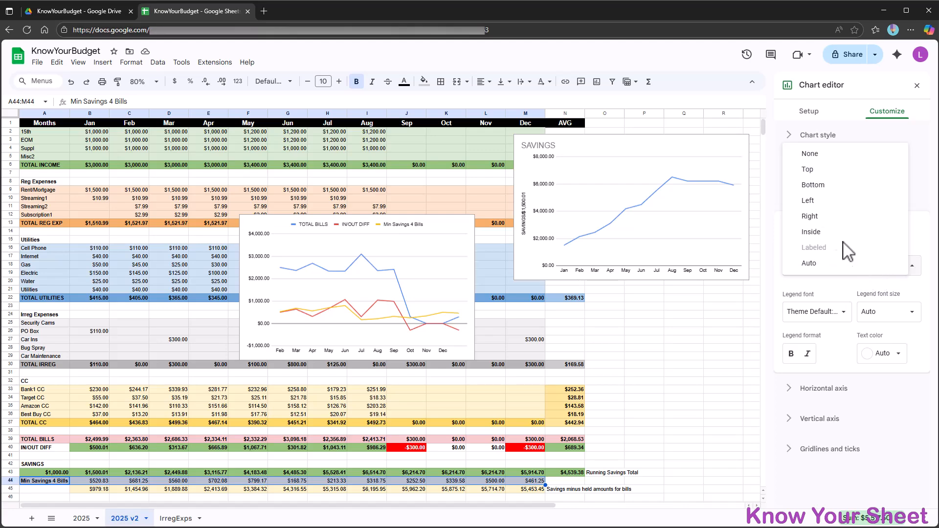
left_click(831, 198)
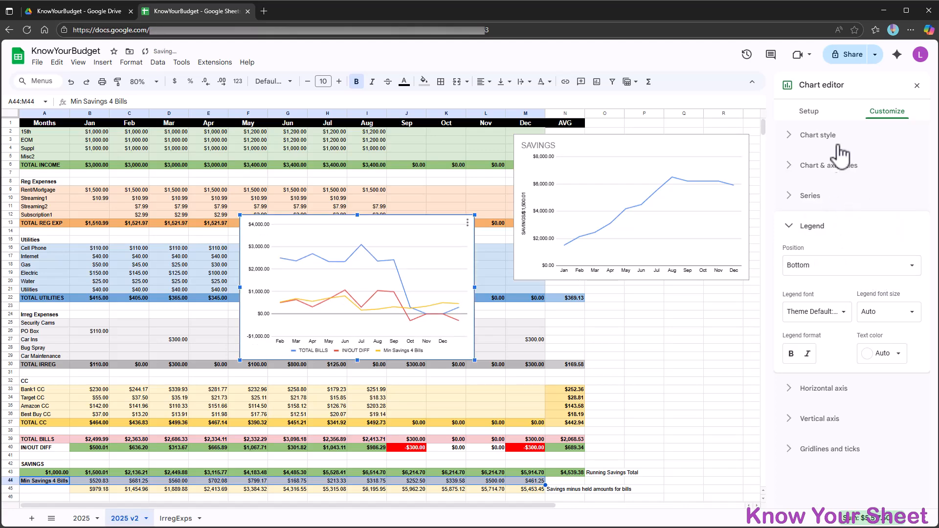
Set the new chart's title text to "Monthly"
left_click(792, 169)
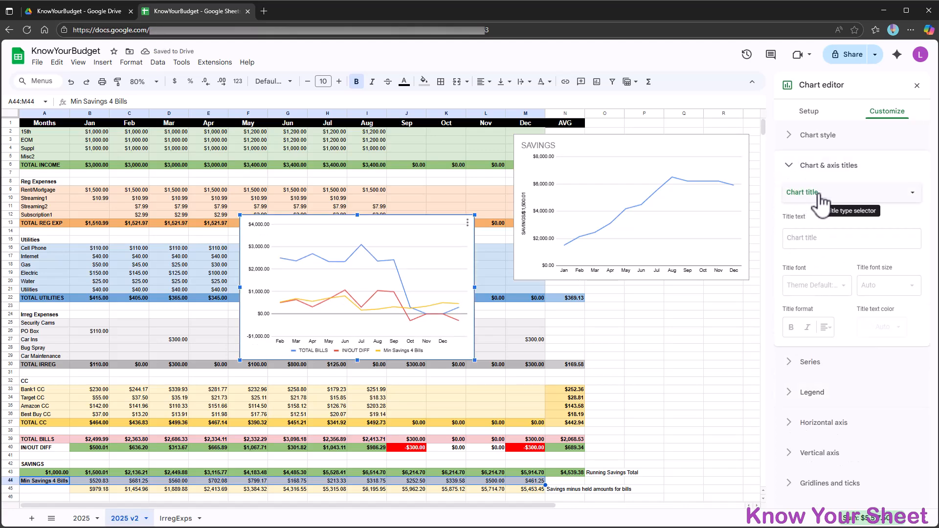
left_click(822, 198)
left_click(827, 196)
left_click(838, 239)
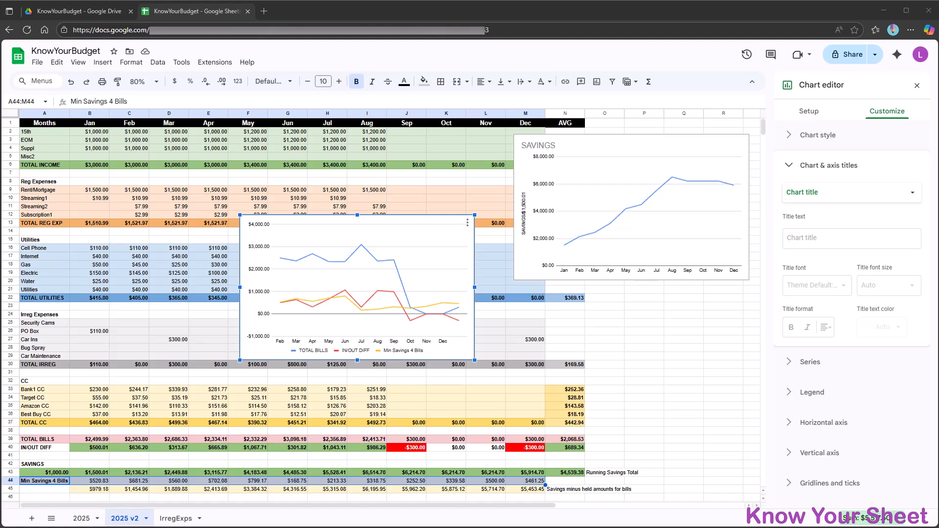
left_click(800, 241)
type("Monthly")
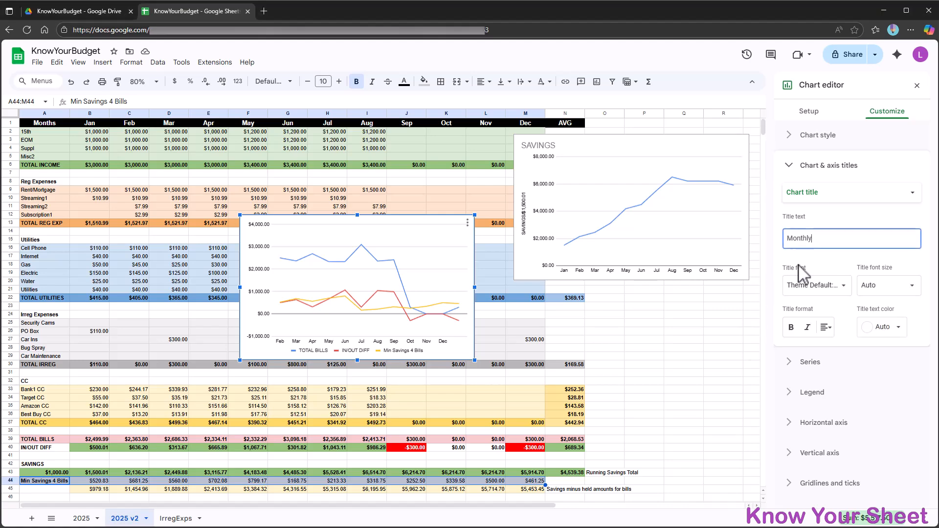
Place the Monthly chart below the SAVINGS chart and shift both over columns O to U, clear of the AVG column
left_click(403, 225)
left_click_drag(408, 225, 678, 292)
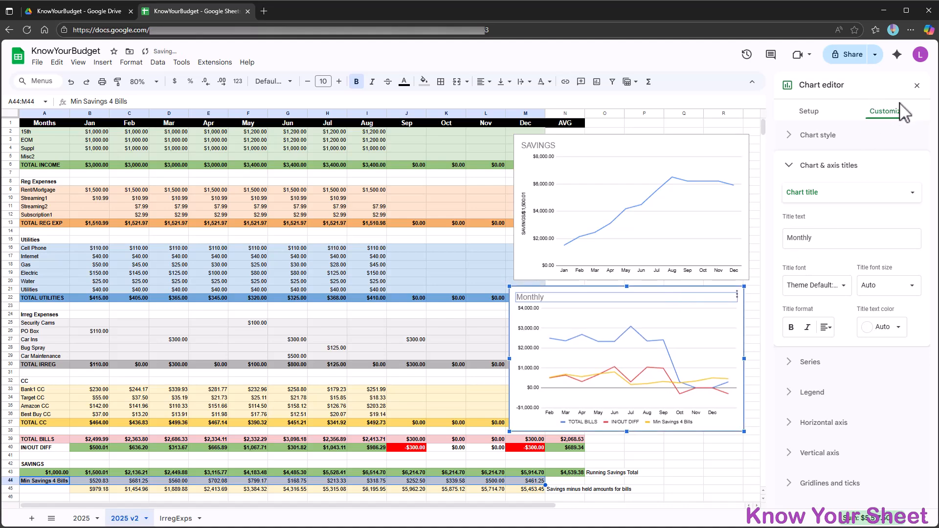
left_click(694, 463)
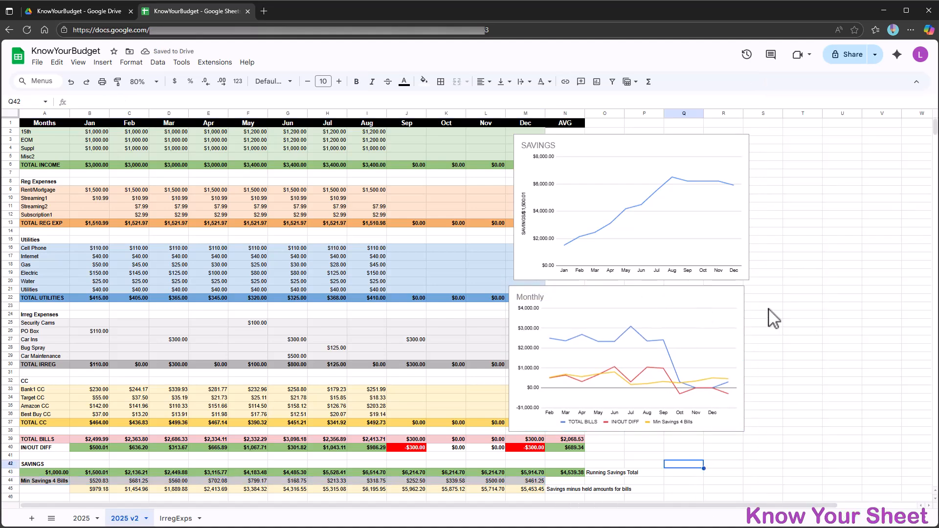
left_click_drag(654, 304, 755, 313)
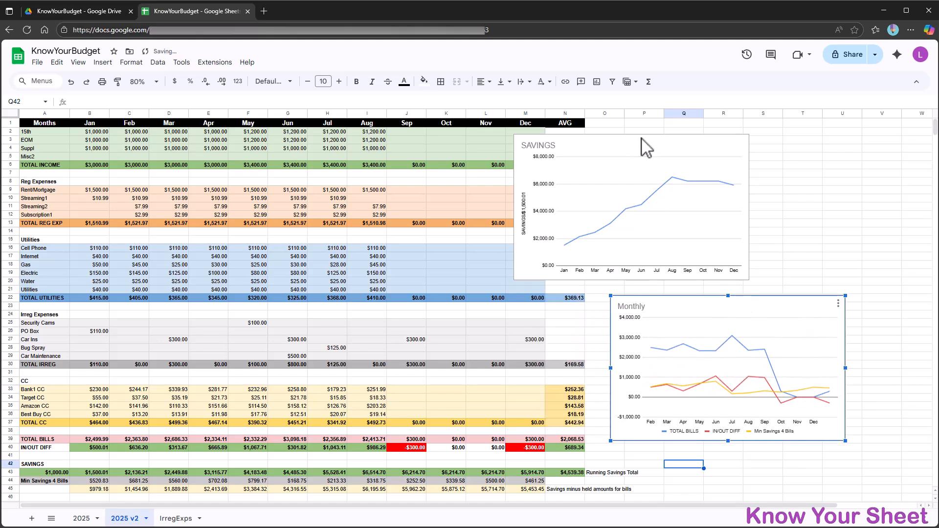
left_click_drag(657, 143, 751, 140)
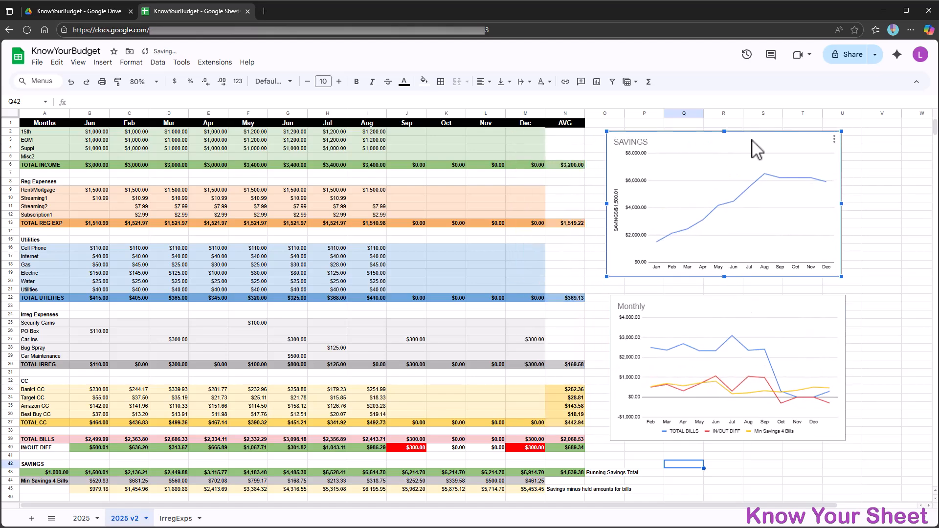
Change the SAVINGS chart from a line chart to a column chart
left_click(835, 143)
left_click(842, 149)
left_click(839, 153)
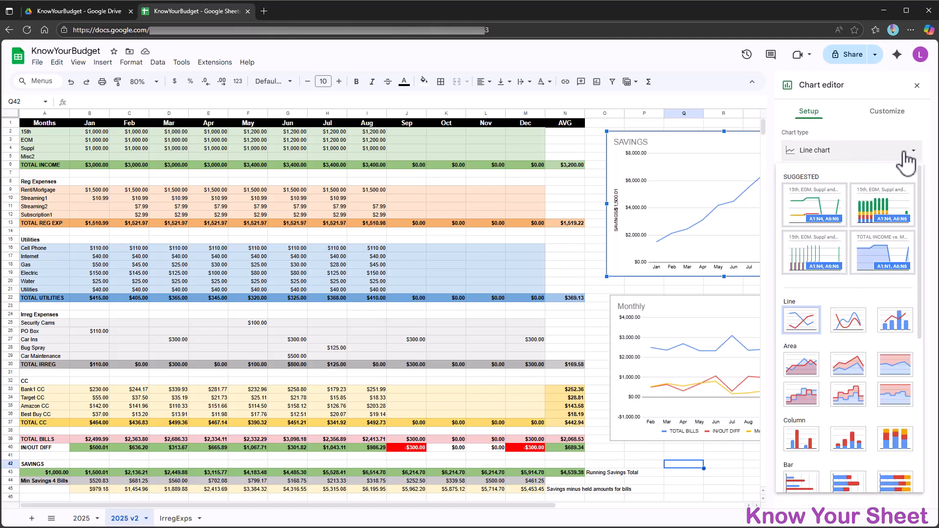
scroll(830, 342, "down", 2)
scroll(830, 342, "down", 1)
left_click(805, 300)
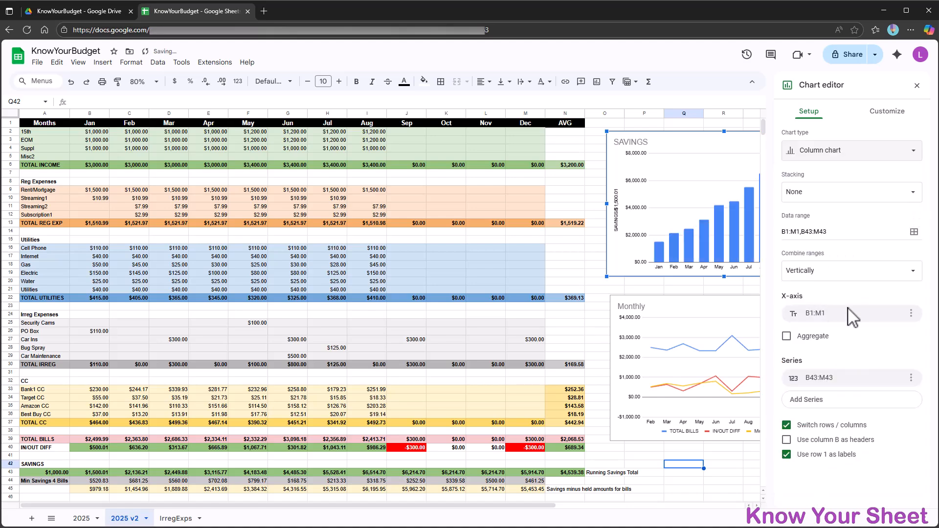
Change the Monthly chart to a column chart and close the chart editor
left_click(742, 322)
left_click(842, 151)
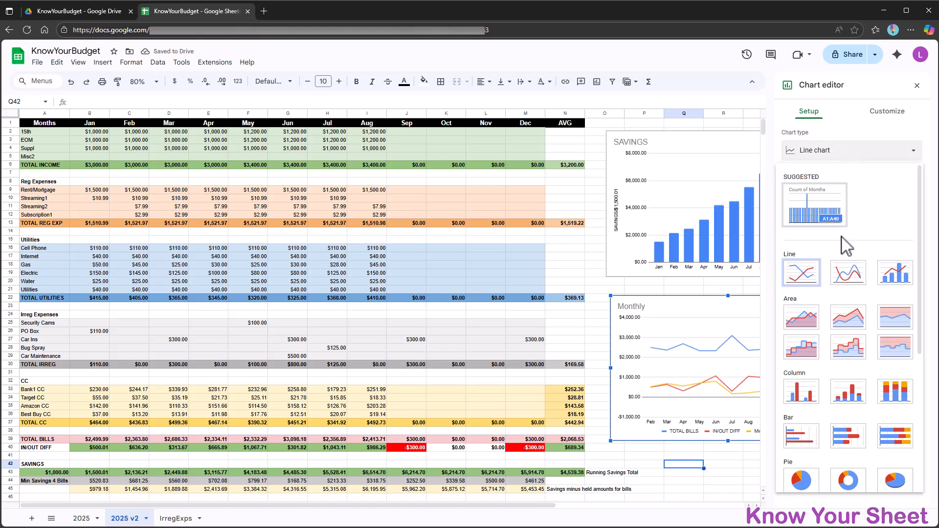
left_click(806, 394)
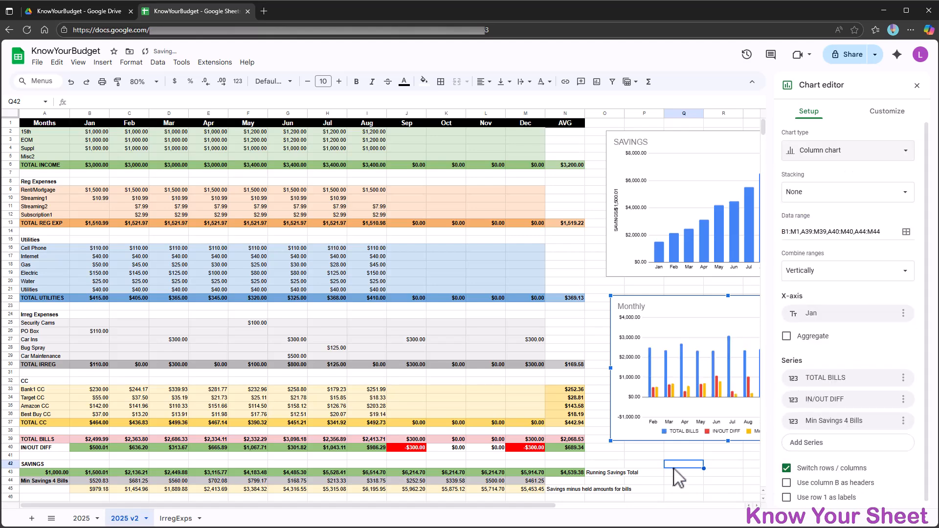
left_click(637, 455)
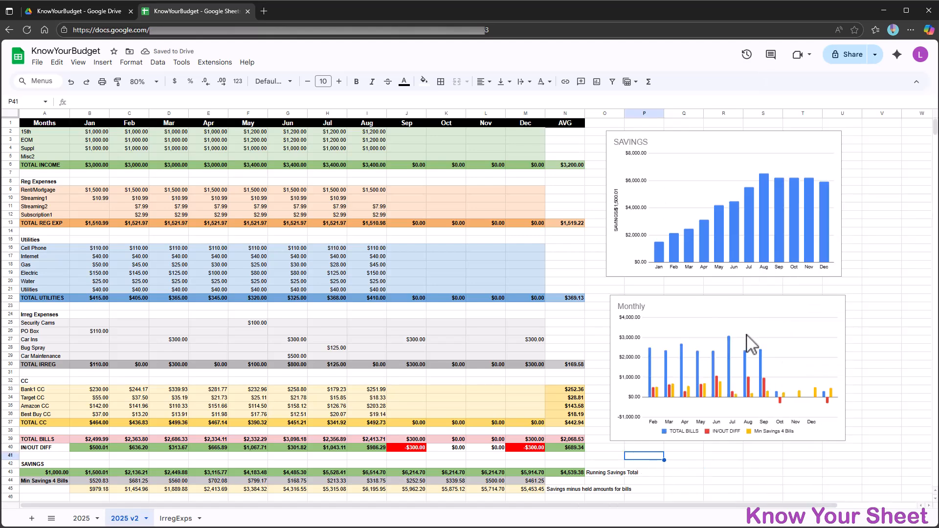
Change both the SAVINGS and Monthly charts back to line charts
left_click(796, 153)
left_click(835, 141)
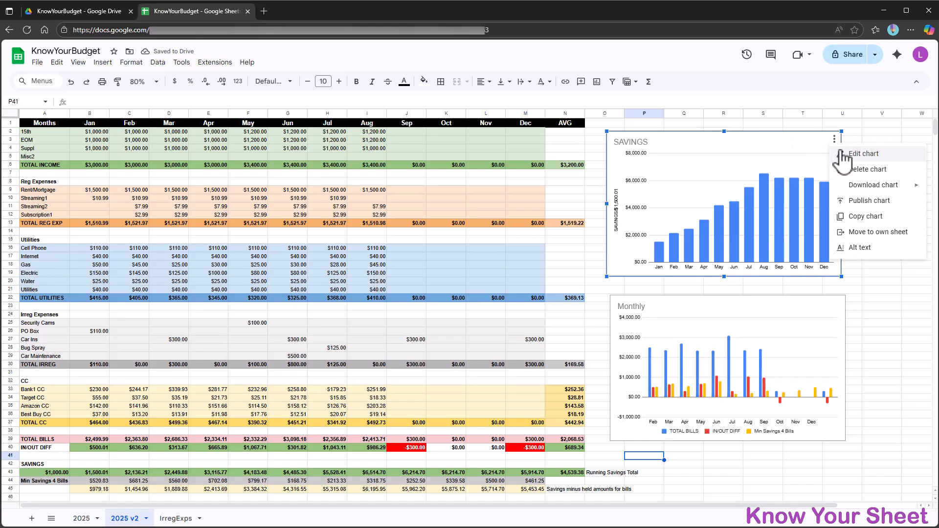
left_click(840, 153)
left_click(798, 156)
left_click(814, 288)
left_click(737, 318)
left_click(812, 151)
left_click(812, 281)
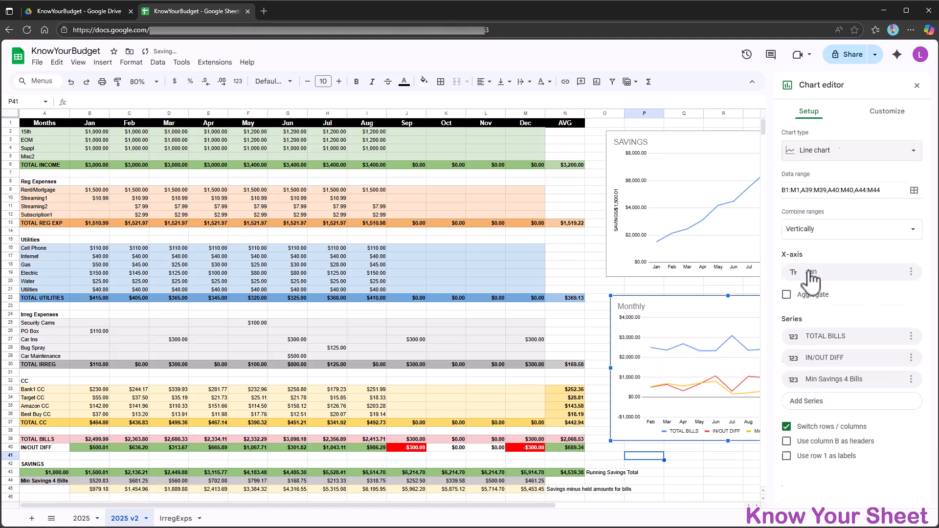
Close the chart editor and move the Monthly chart up so it overlaps the SAVINGS chart
left_click(682, 289)
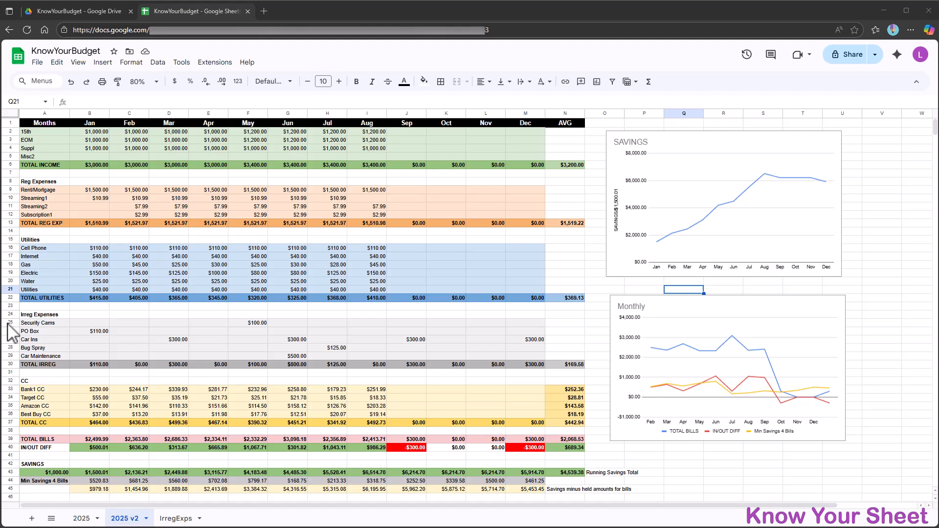
left_click(650, 309)
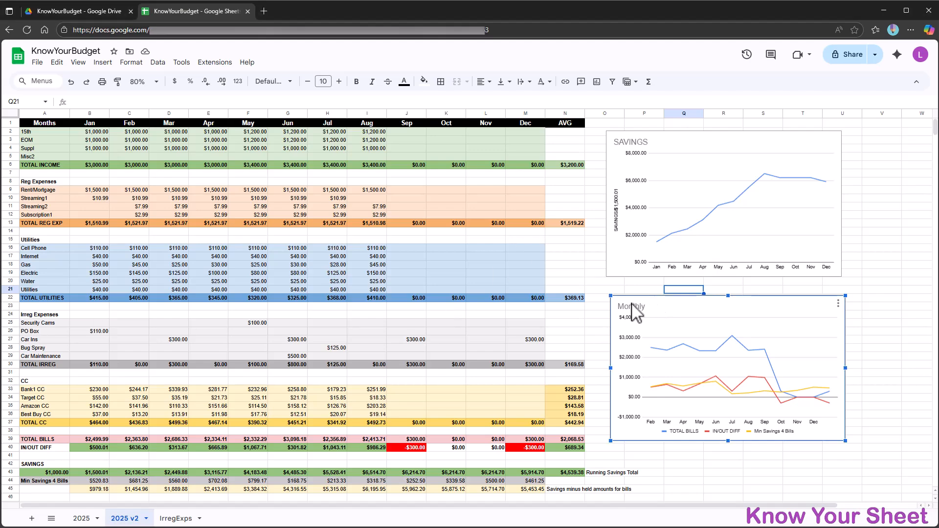
left_click_drag(631, 304, 641, 151)
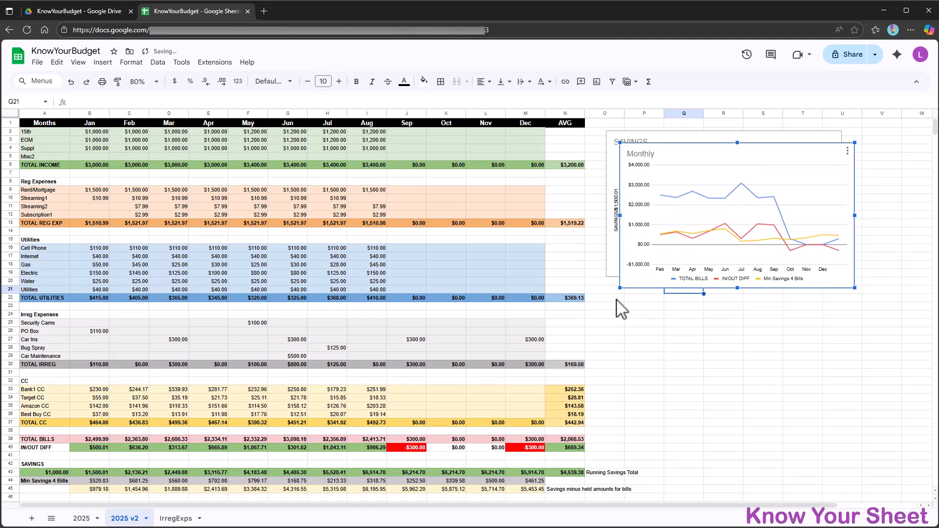
Insert a new chart, make it a line chart, and move it toward the area below the Monthly chart
left_click(616, 301)
left_click(101, 62)
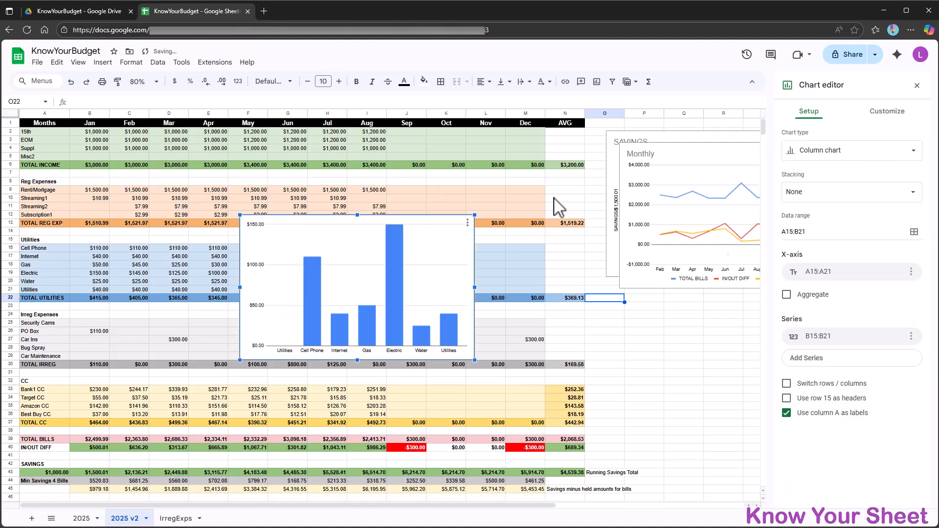
left_click(821, 150)
left_click(802, 325)
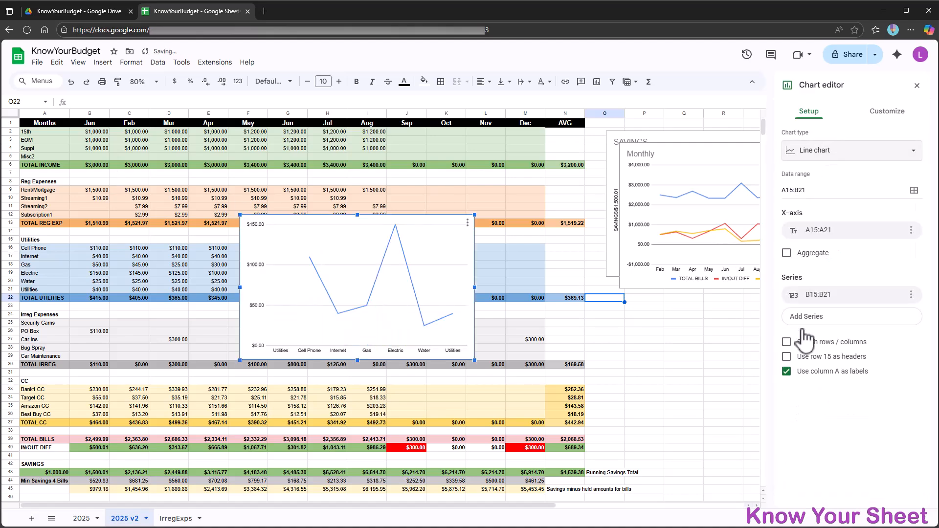
left_click_drag(439, 226, 642, 261)
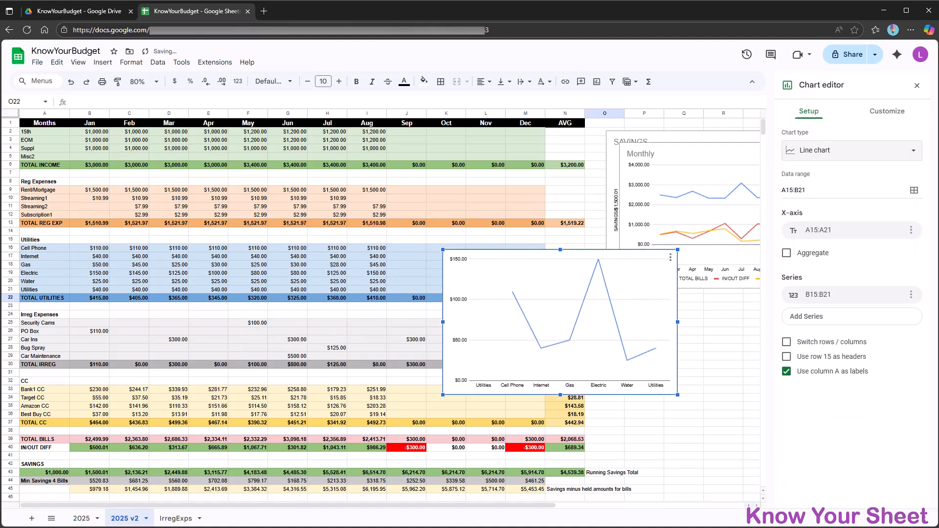
Switch the new chart's rows and columns and replace its data range with the month headers B1:M1
left_click(802, 342)
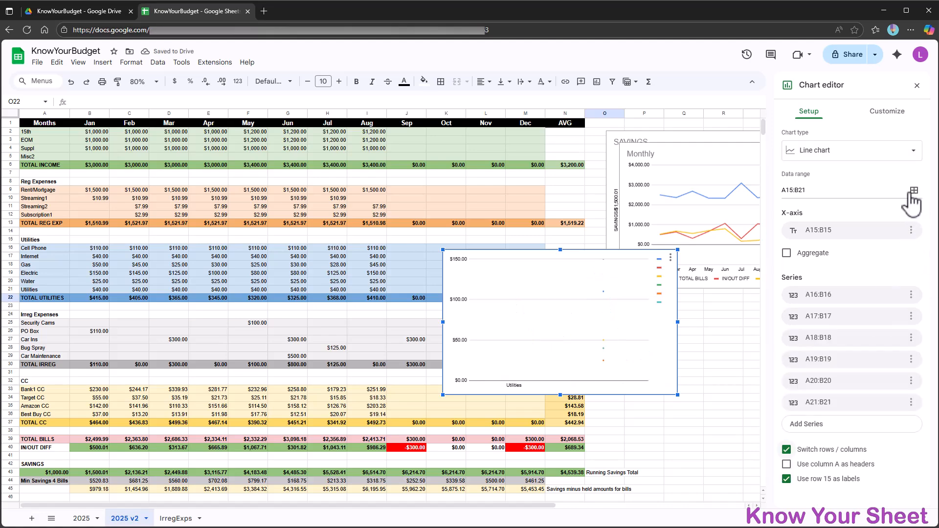
left_click(914, 190)
key("ctrl+a")
key("BackSpace")
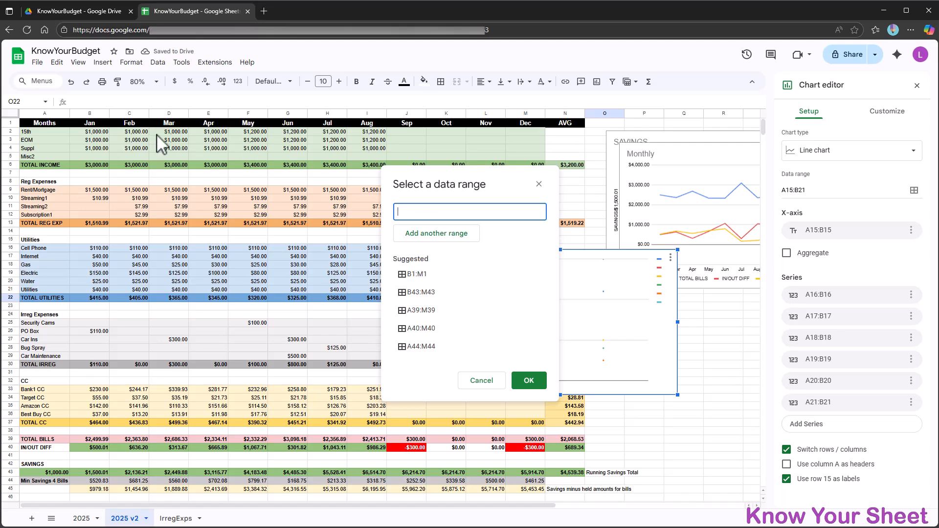
left_click(90, 124)
left_click(525, 124, "shift")
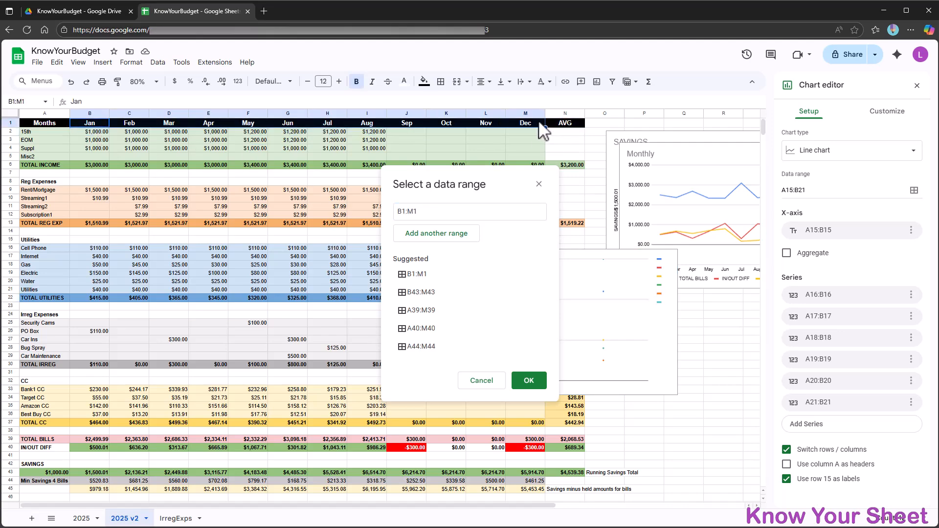
Add the IN/OUT DIFF values B40:M40 as the chart's second data range and apply the ranges
left_click(430, 234)
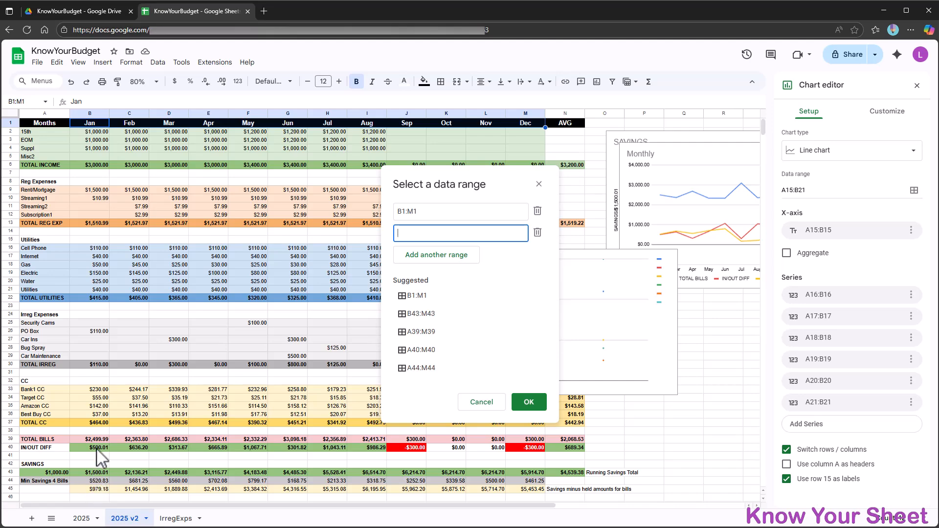
left_click_drag(86, 447, 542, 448)
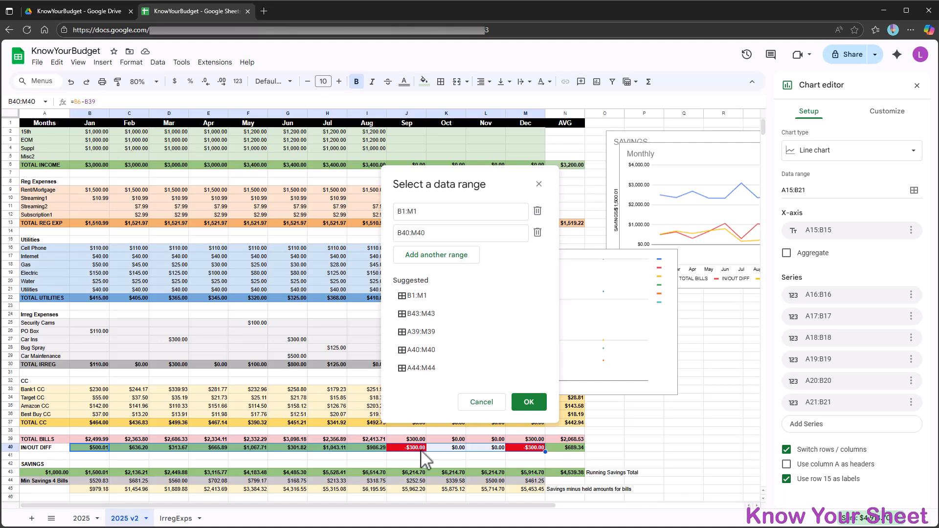
left_click_drag(45, 447, 524, 445)
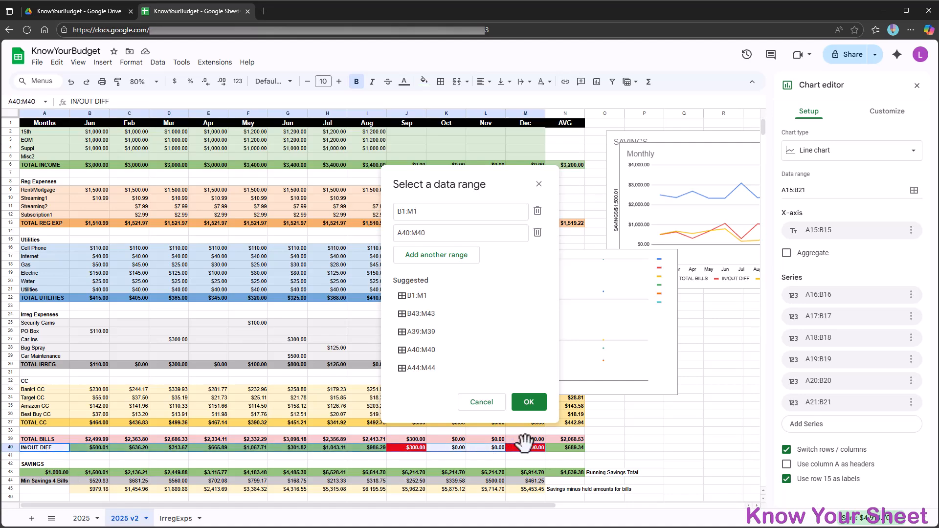
left_click_drag(102, 450, 533, 458)
left_click(538, 404)
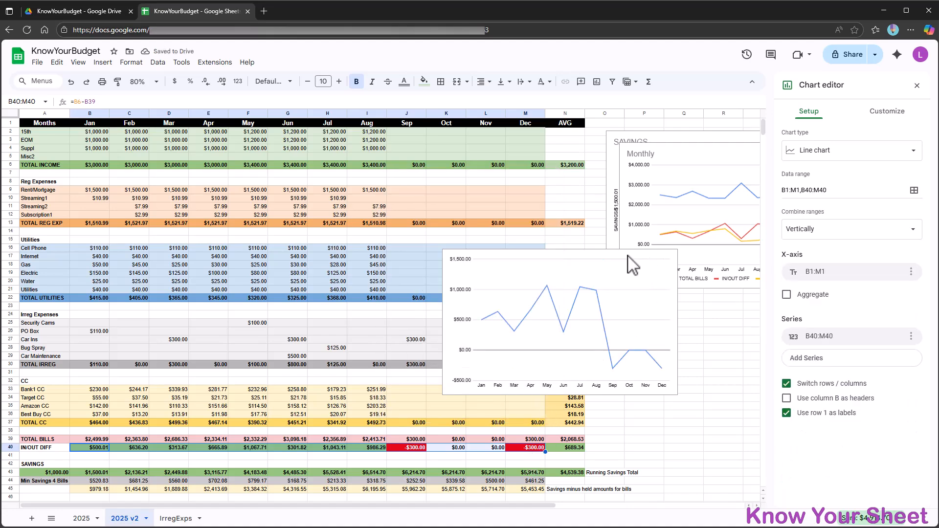
Shift the IN/OUT DIFF chart lower and title it "Monthly Savings"
left_click(639, 296)
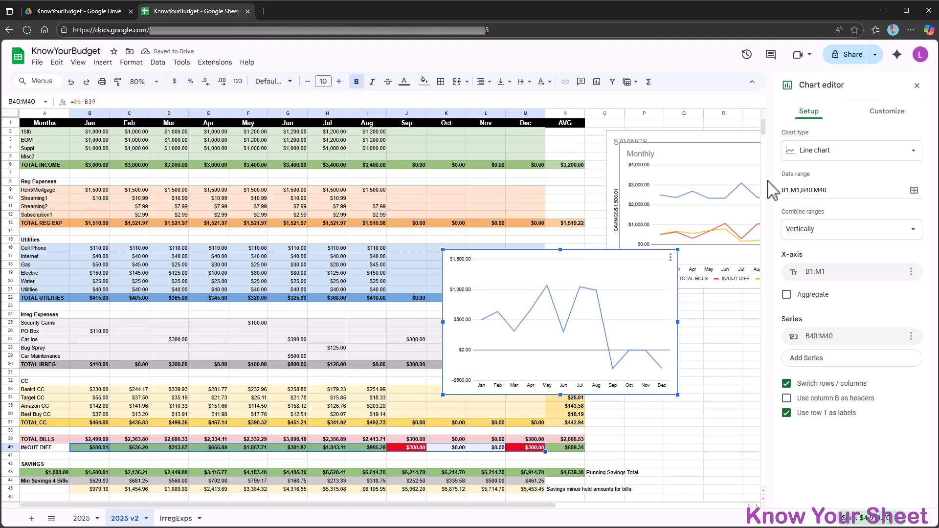
left_click_drag(621, 262, 646, 317)
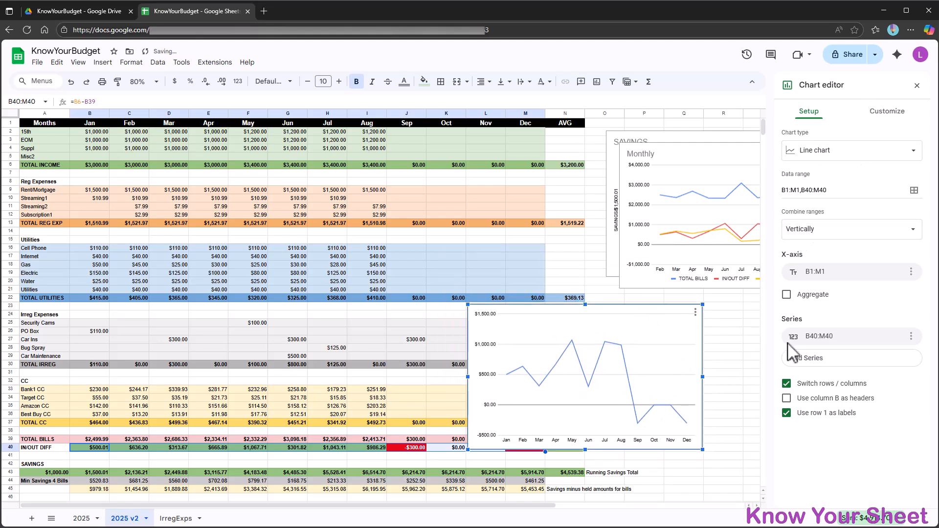
left_click(889, 114)
left_click(795, 172)
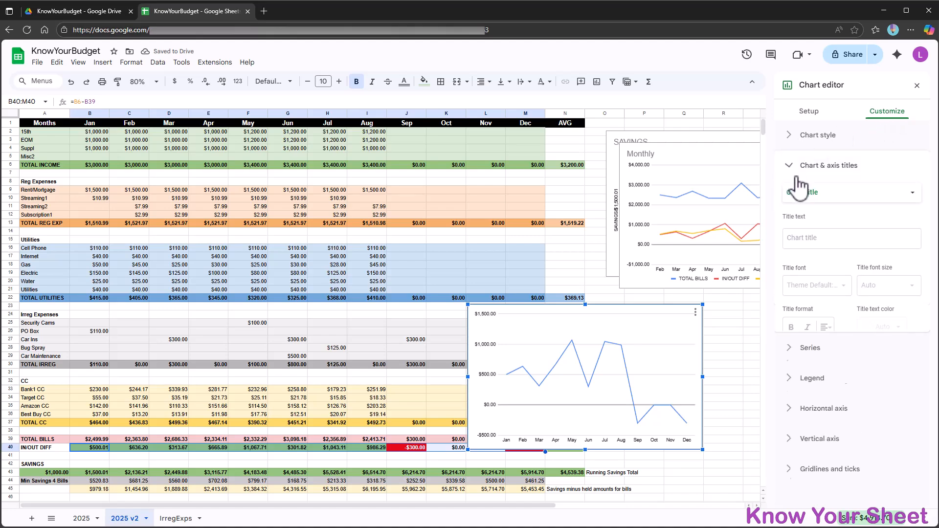
left_click(824, 240)
type("Monthly Savings")
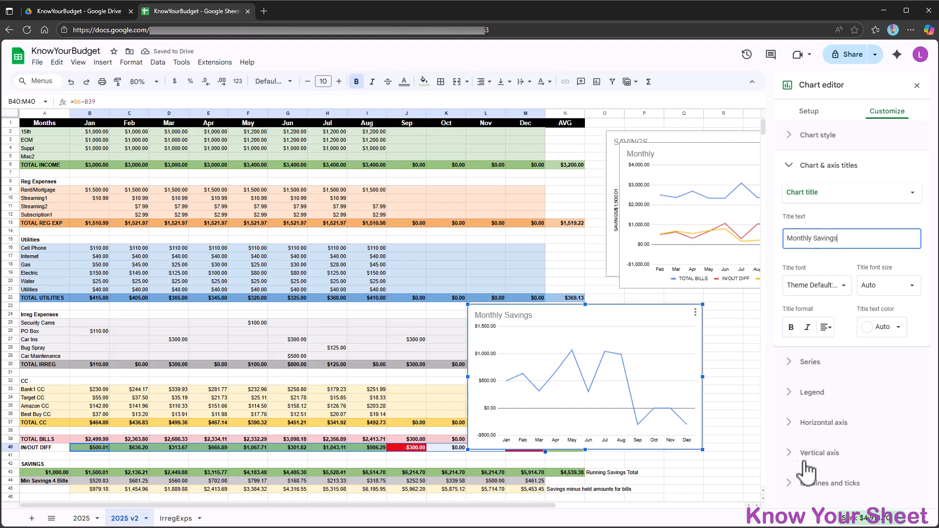
Add a trendline to the series of the Monthly Savings chart
left_click(789, 486)
scroll(826, 391, "down", 2)
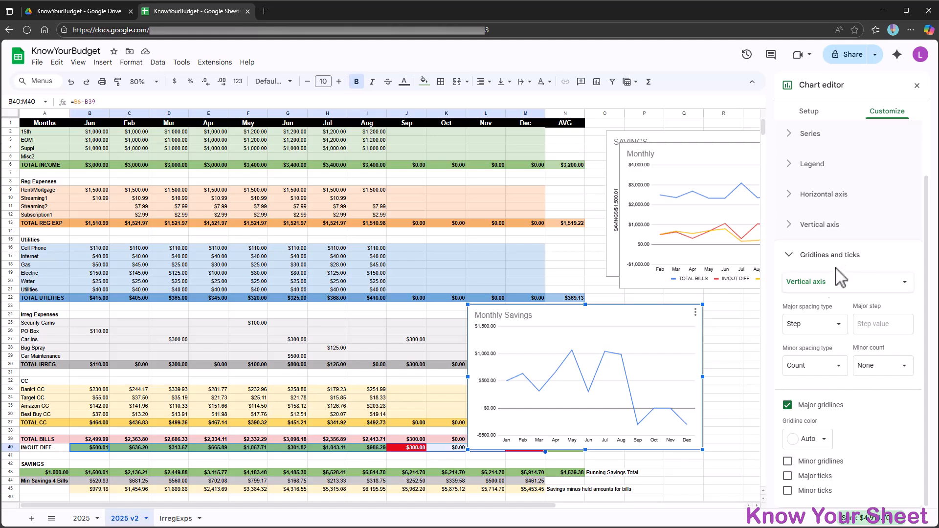
left_click(797, 258)
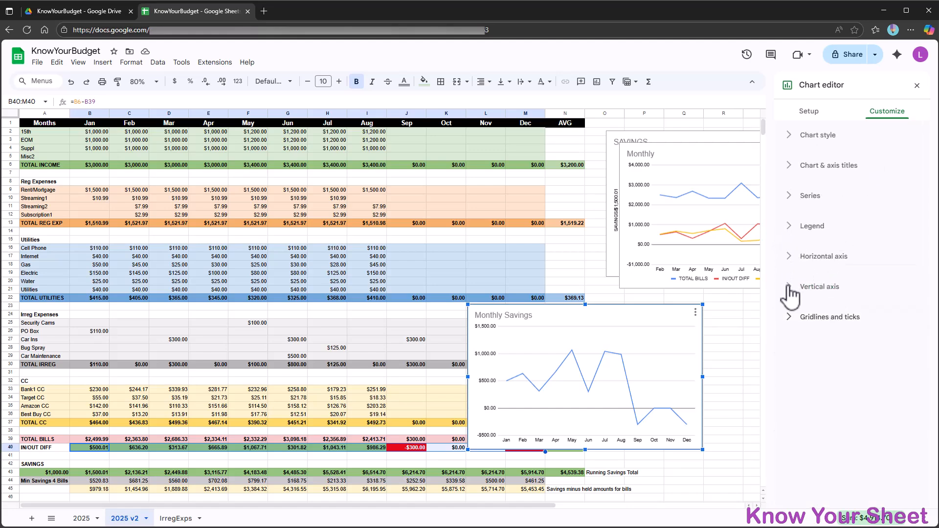
left_click(807, 195)
scroll(797, 245, "down", 5)
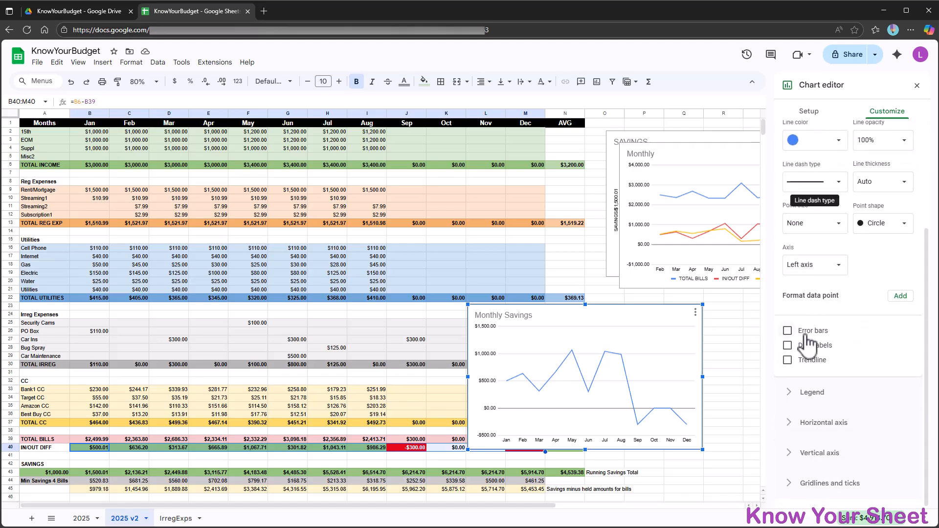
left_click(788, 360)
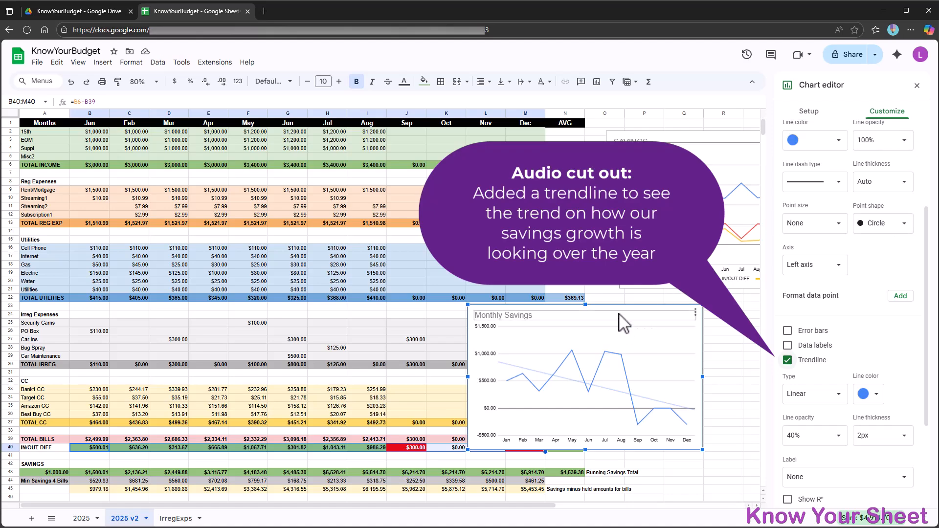
Close the chart editor and place the Monthly Savings chart directly below the Monthly chart, aligned with its edges
left_click(724, 322)
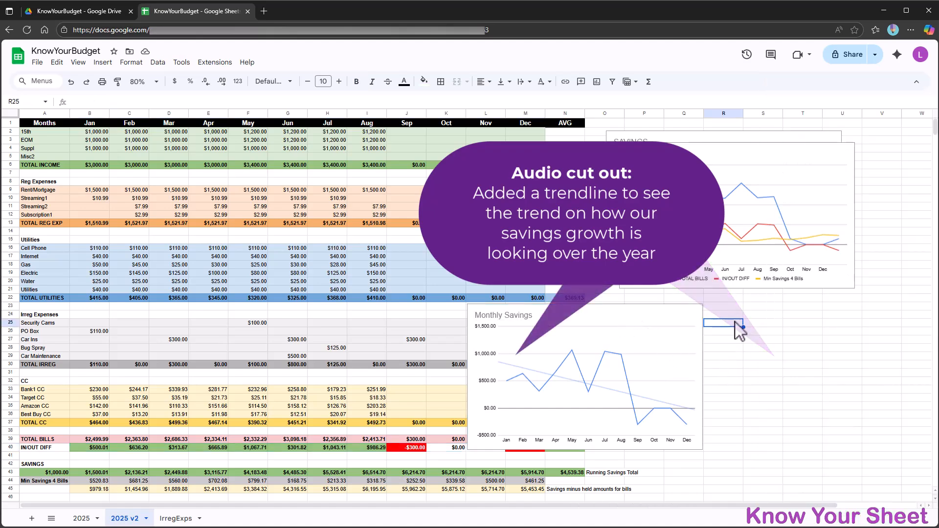
left_click_drag(583, 313, 719, 313)
left_click(863, 293)
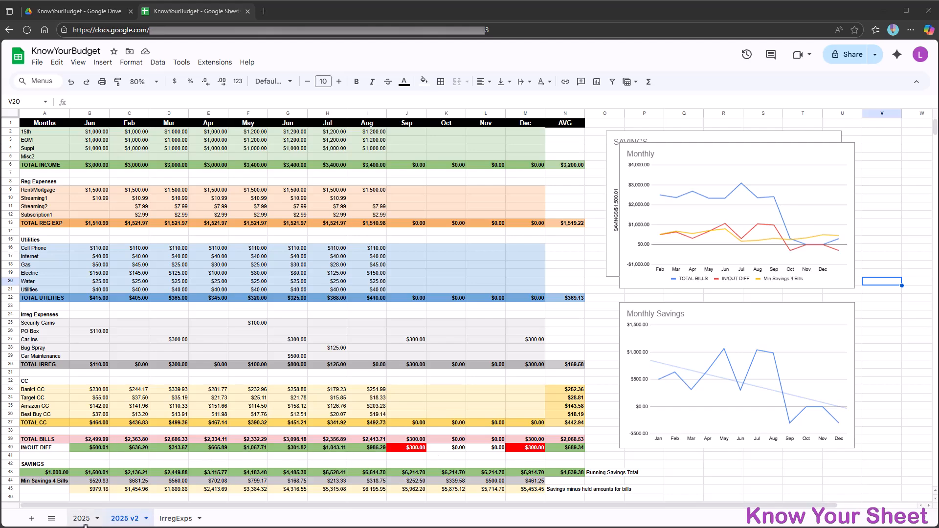
In the 2025 v2 sheet, insert a row above TOTAL CC and copy the Best Buy CC row into it
left_click(82, 518)
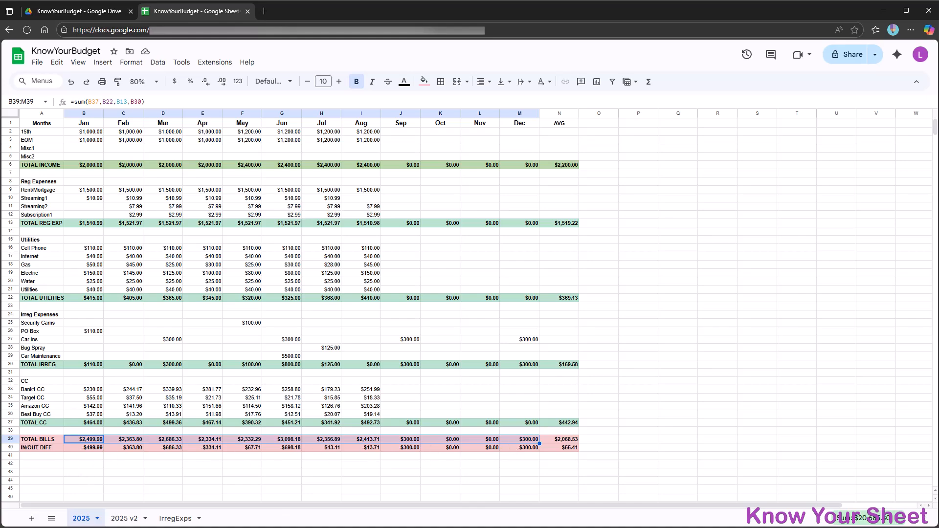
left_click(126, 519)
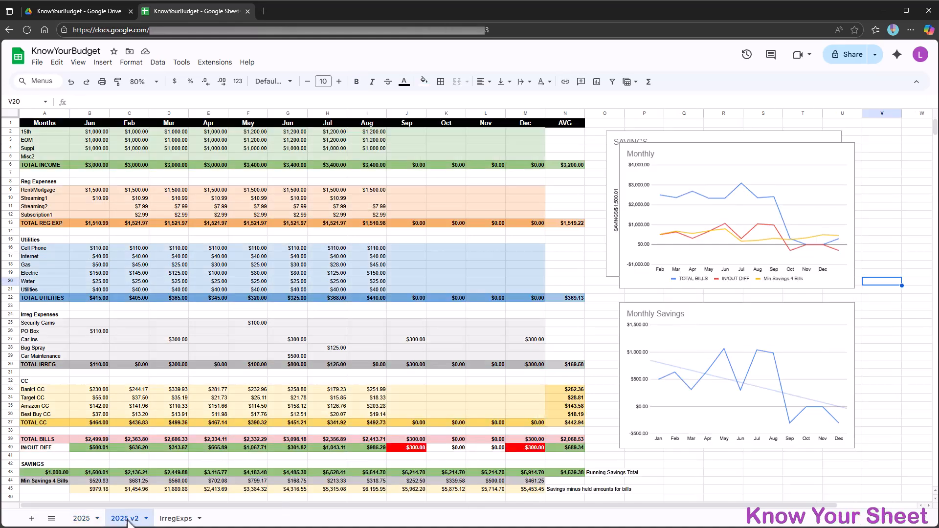
right_click(10, 422)
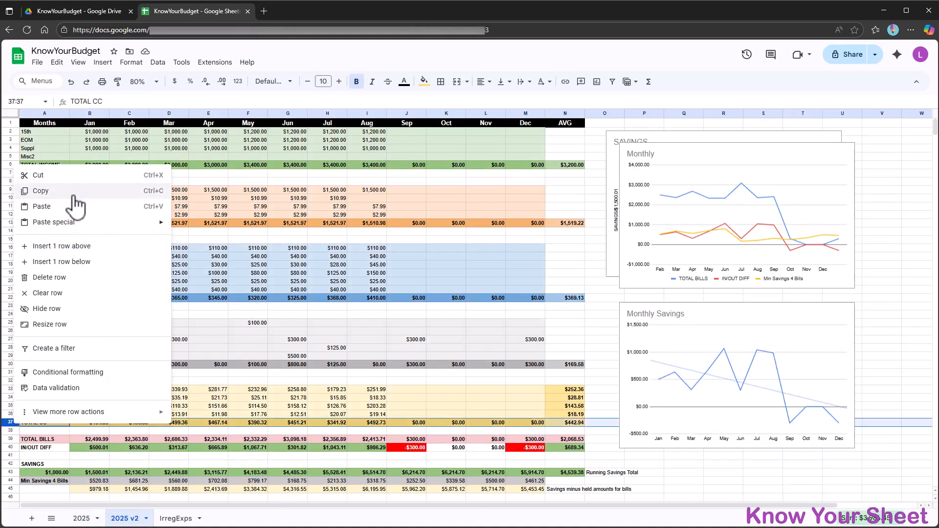
left_click(61, 246)
left_click_drag(43, 413, 563, 414)
key("ctrl+c")
left_click(63, 423)
key("ctrl+v")
Clear the January to December amounts in the new row 37 and label the row "Groceries CC"
left_click_drag(99, 425, 523, 423)
key("Delete")
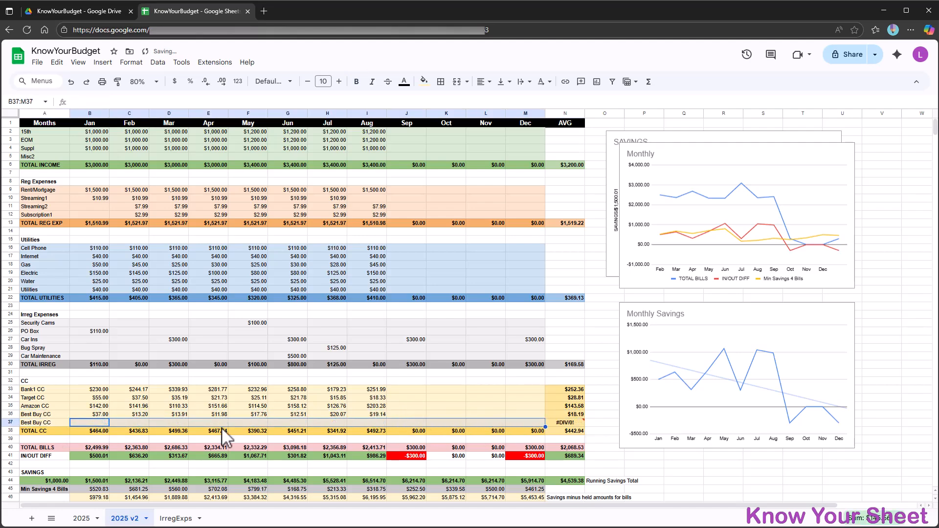
left_click(63, 425)
type("Groceries CC")
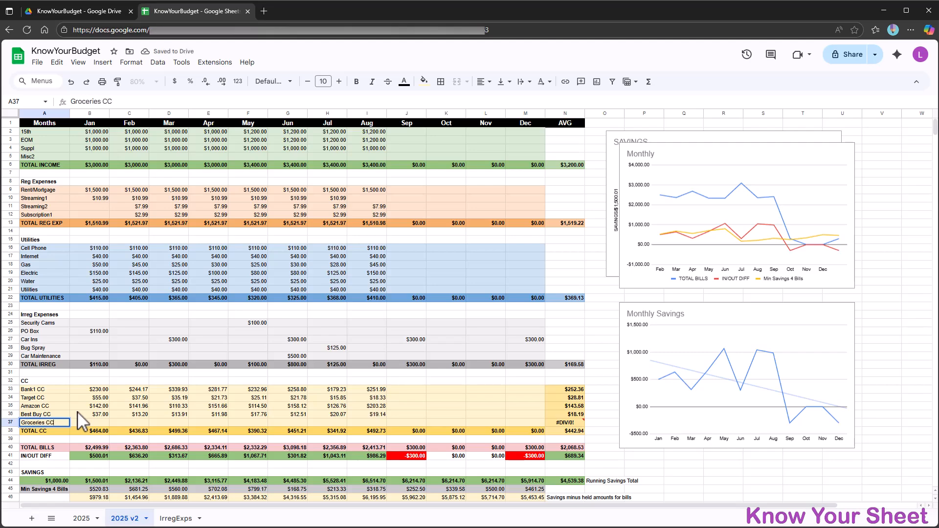
key("Tab")
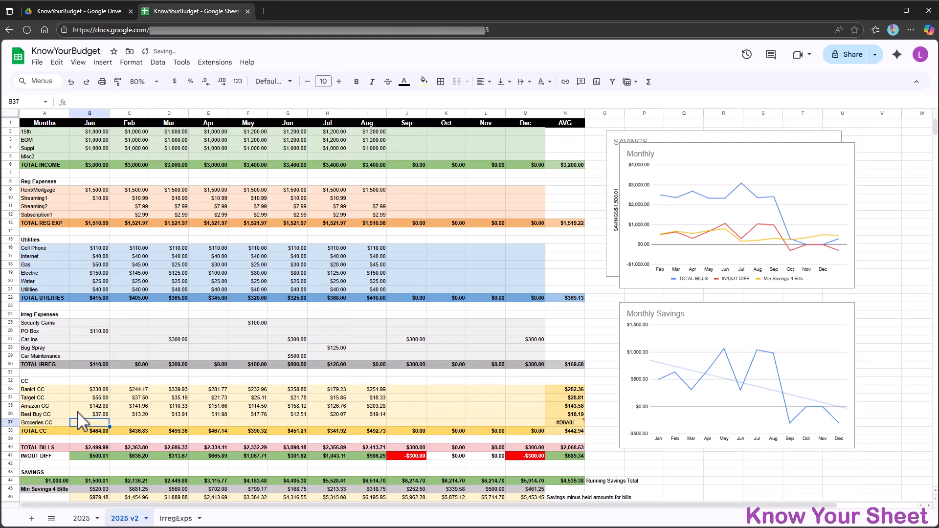
Enter 800 as the January Groceries CC amount and the formula =500+rand()*400 for February
type("800")
key("Tab")
type("=500")
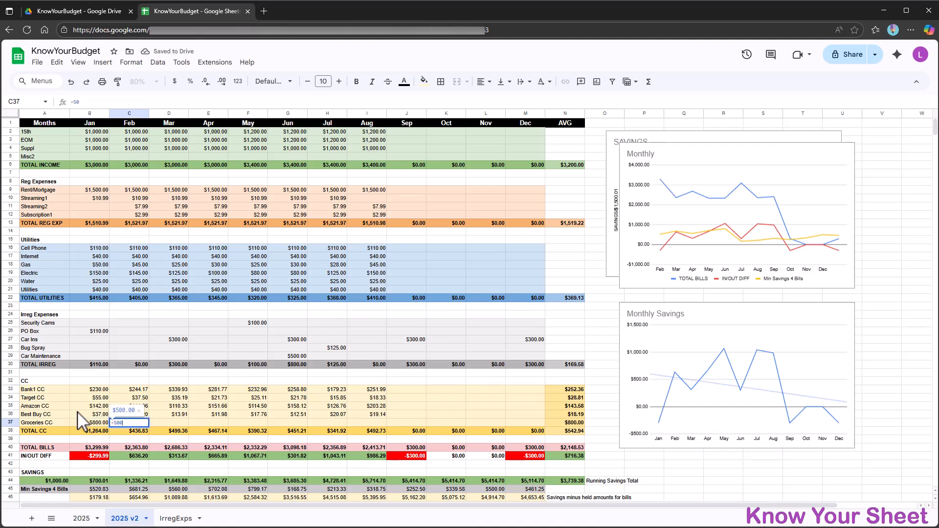
type("+rand(")
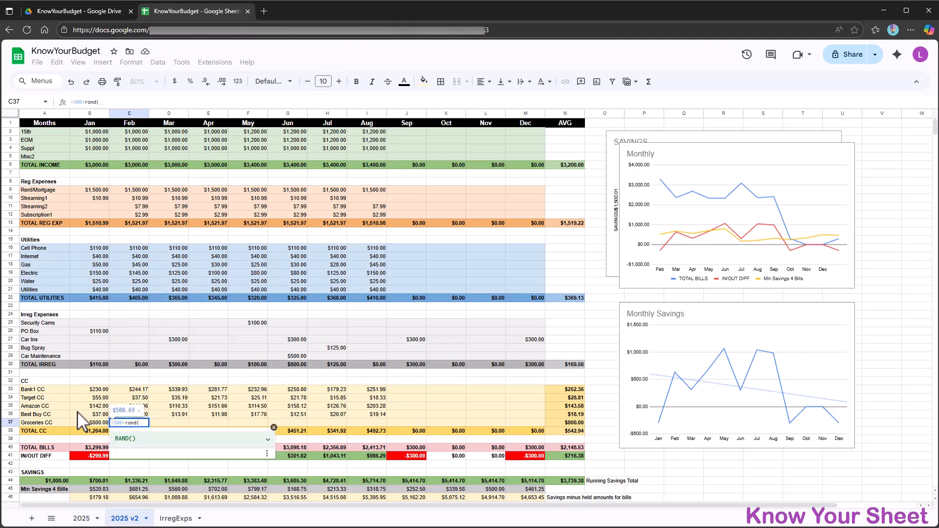
type(")*")
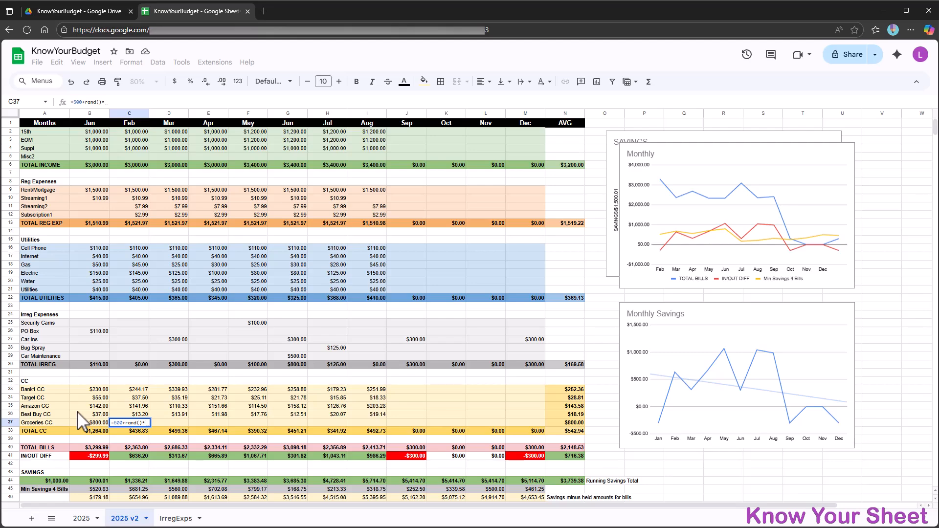
type("400")
key("Return")
Fill the February Groceries CC formula across the row through August
key("Up")
key("Right")
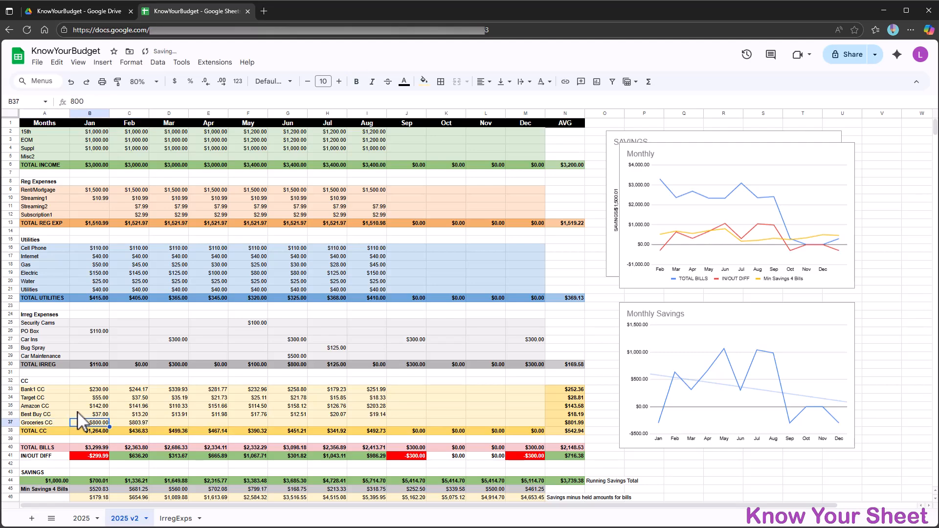
left_click(145, 423)
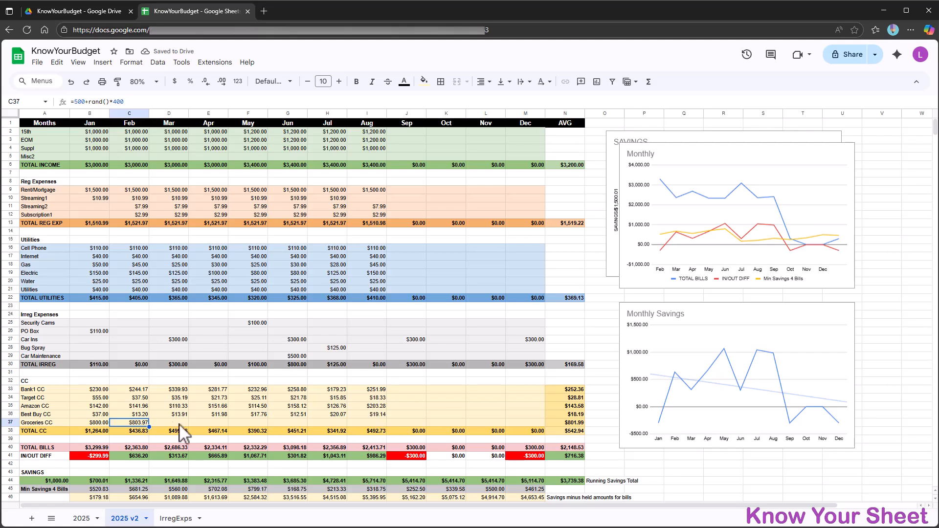
left_click_drag(148, 427, 384, 429)
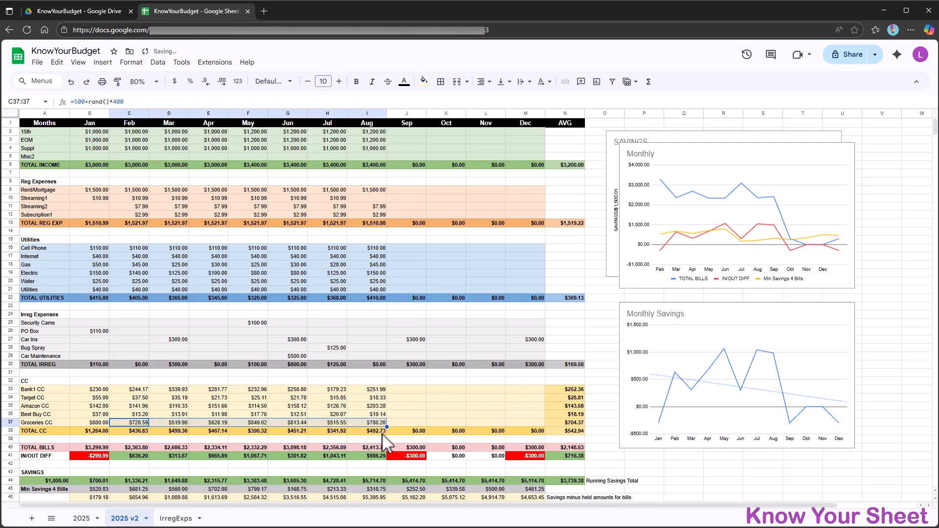
Replace the February to August Groceries CC formulas with their values only
right_click(133, 424)
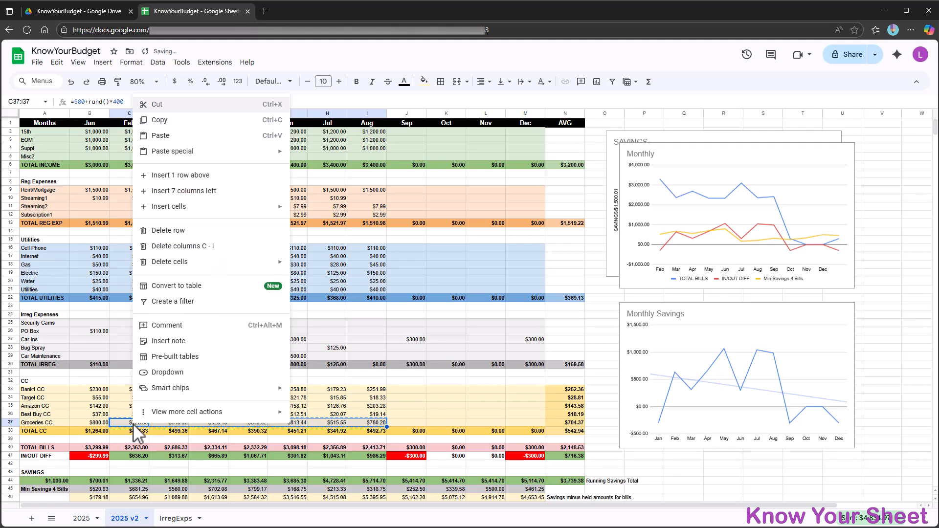
mouse_move(194, 151)
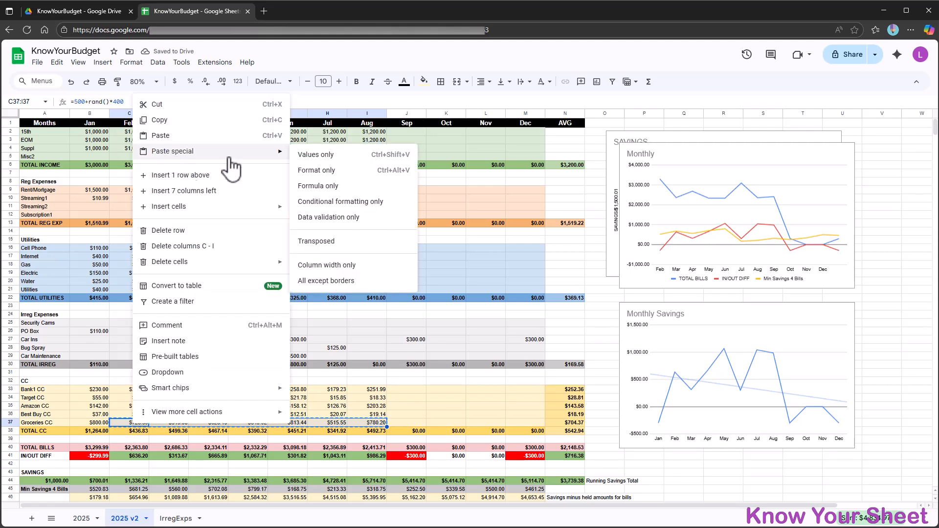
left_click(366, 155)
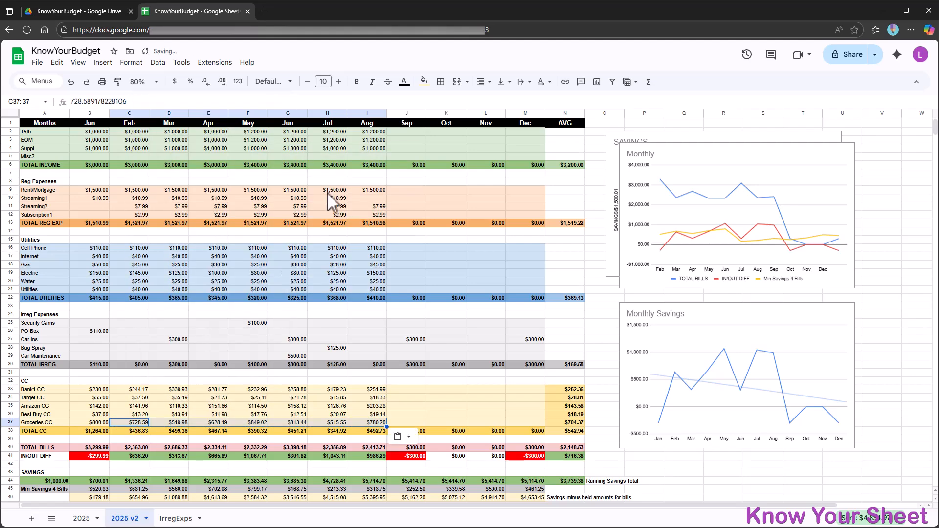
Check the January TOTAL CC sum range and fill that formula across the row through December
left_click(101, 430)
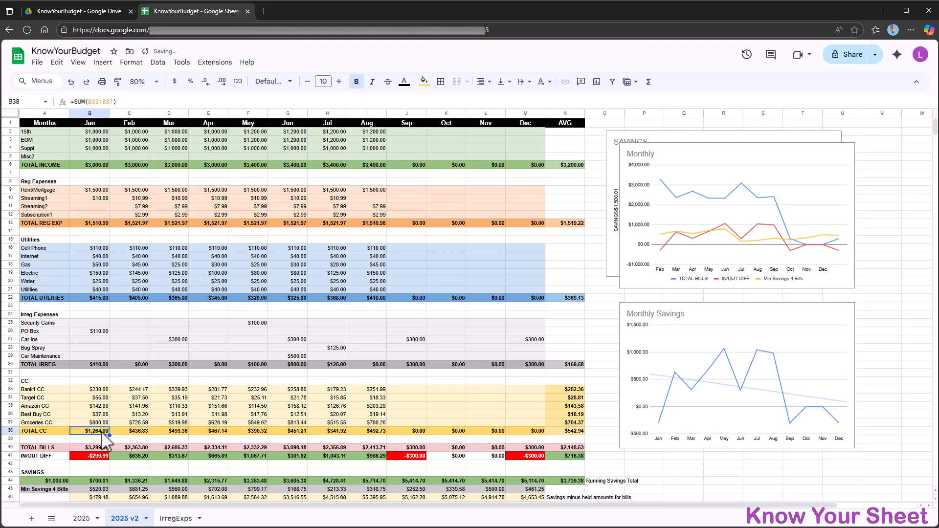
left_click(117, 104)
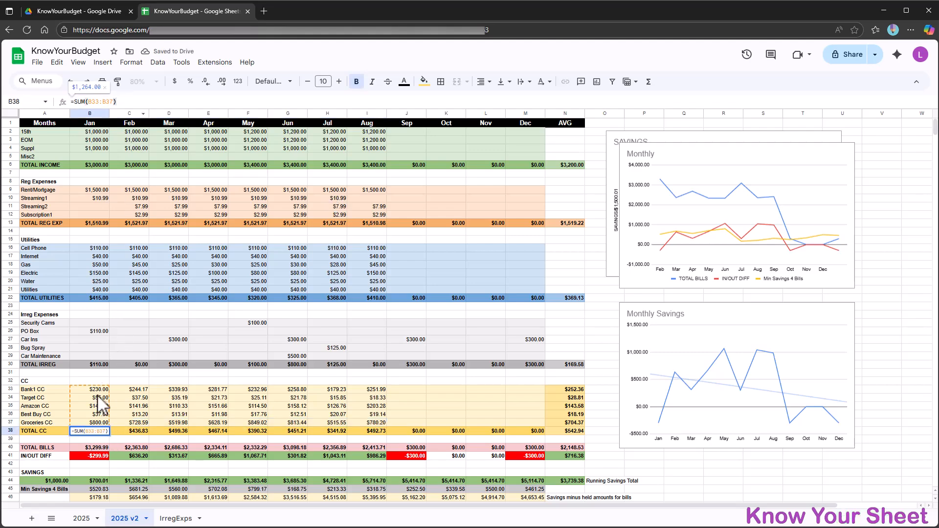
key("Escape")
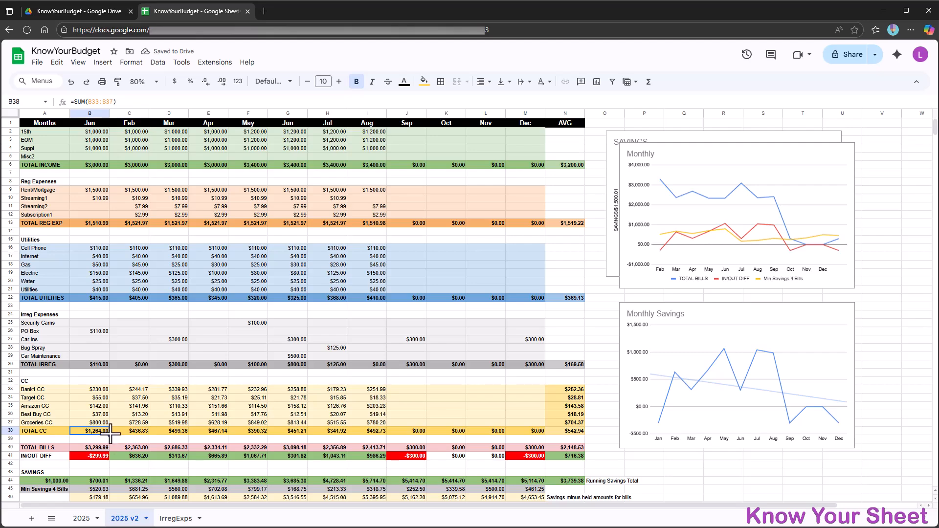
left_click_drag(154, 439, 542, 435)
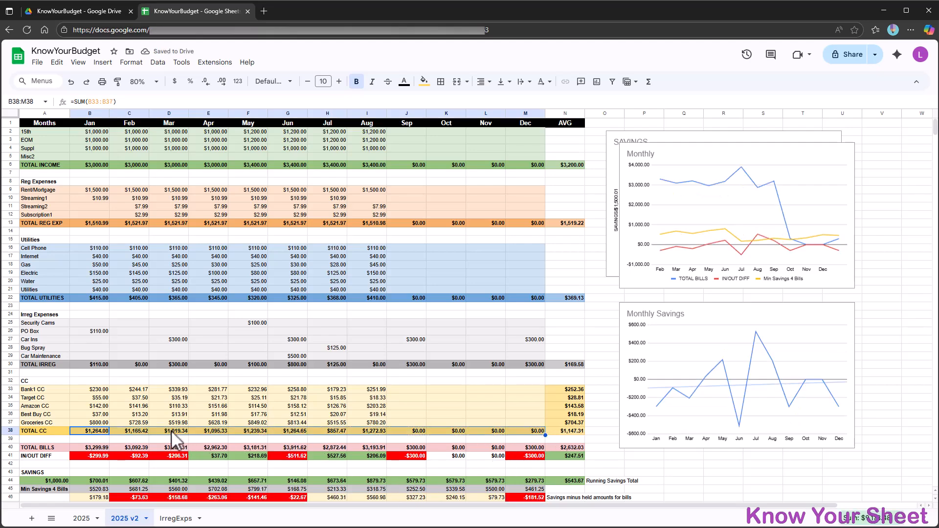
Move the Monthly Savings chart up so it overlaps the stacked SAVINGS and Monthly charts
left_click(120, 446)
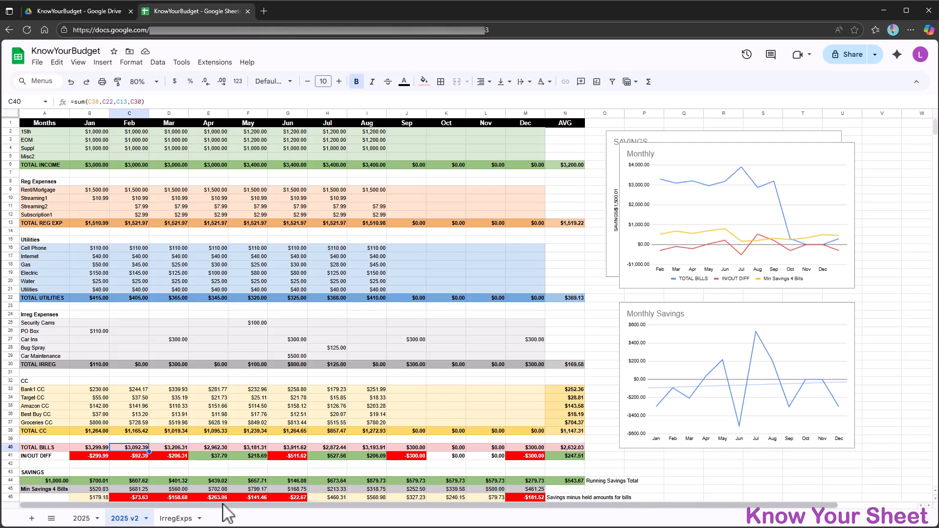
left_click(118, 473)
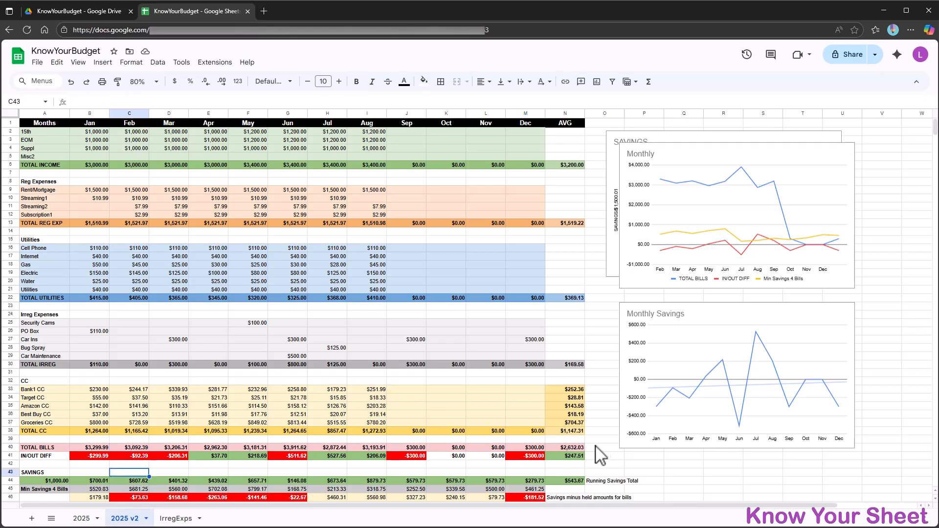
left_click(704, 313)
left_click_drag(704, 313, 723, 168)
left_click(570, 465)
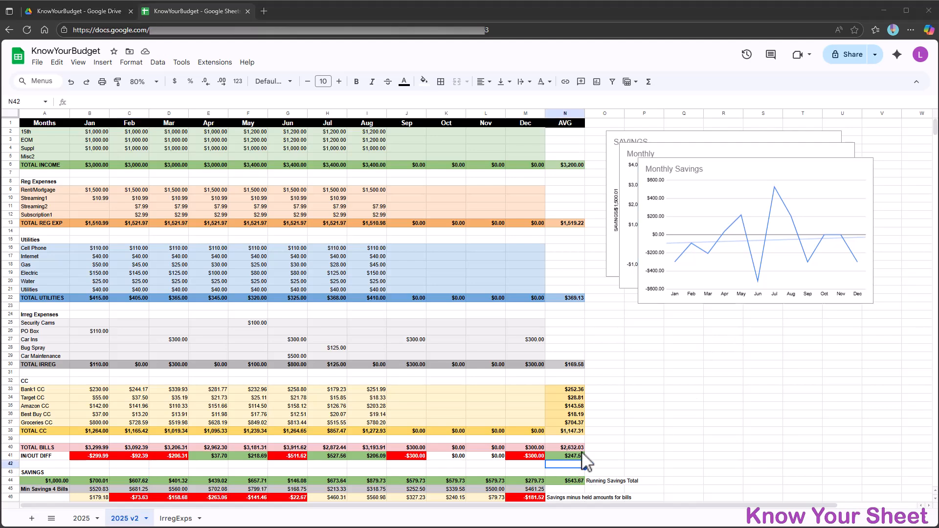
Insert a new chart from empty cell P31 as a line chart with rows and columns switched, and open its data range selection
left_click(635, 374)
left_click(103, 62)
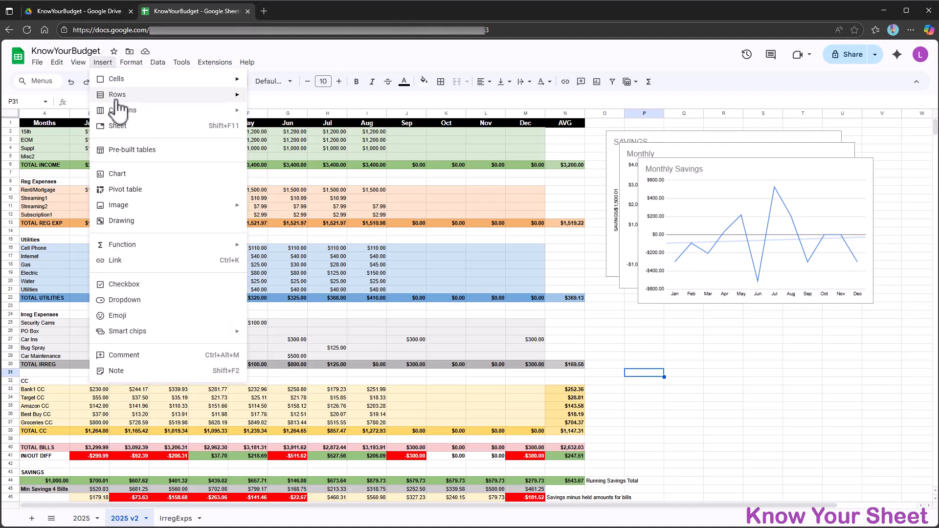
left_click(124, 176)
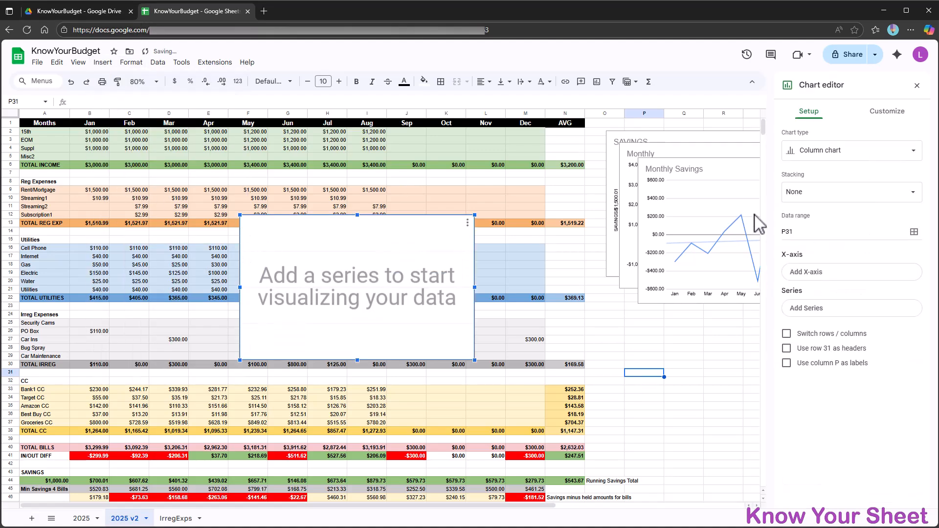
left_click(802, 334)
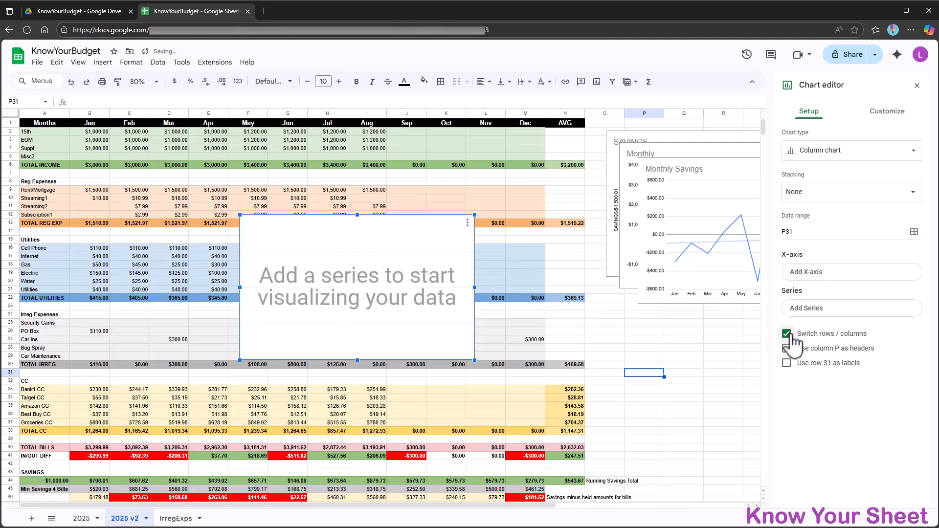
left_click(914, 232)
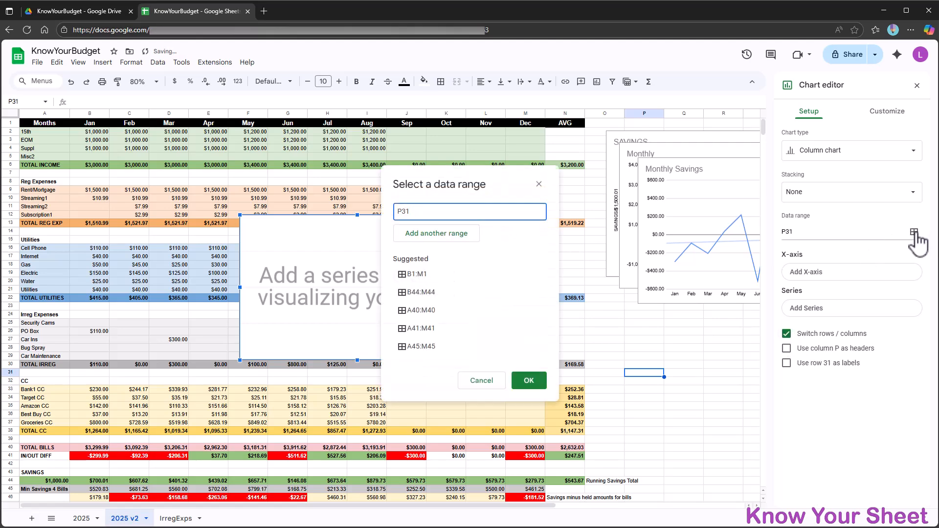
left_click(805, 153)
left_click(812, 196)
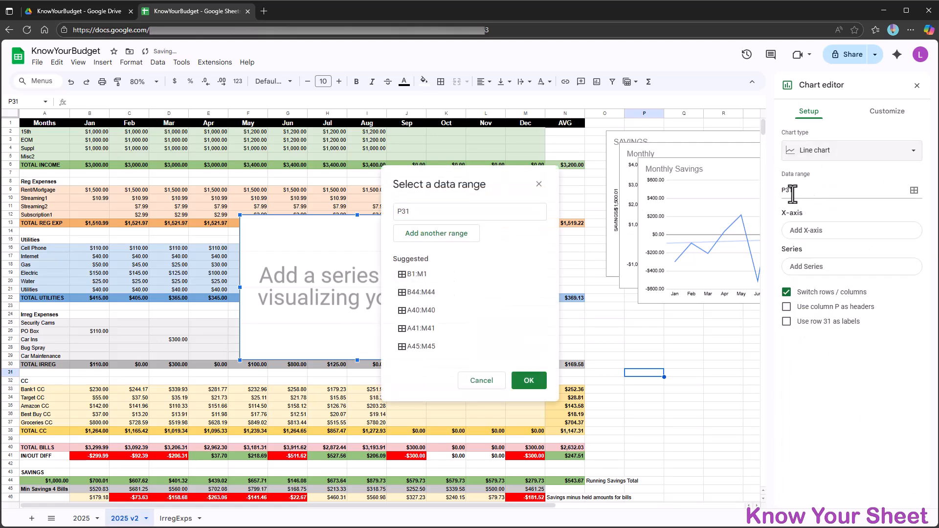
Set the chart's data ranges to the month headers B1:M1 and '2025'!B38:M39 from the 2025 sheet
left_click_drag(86, 125, 518, 126)
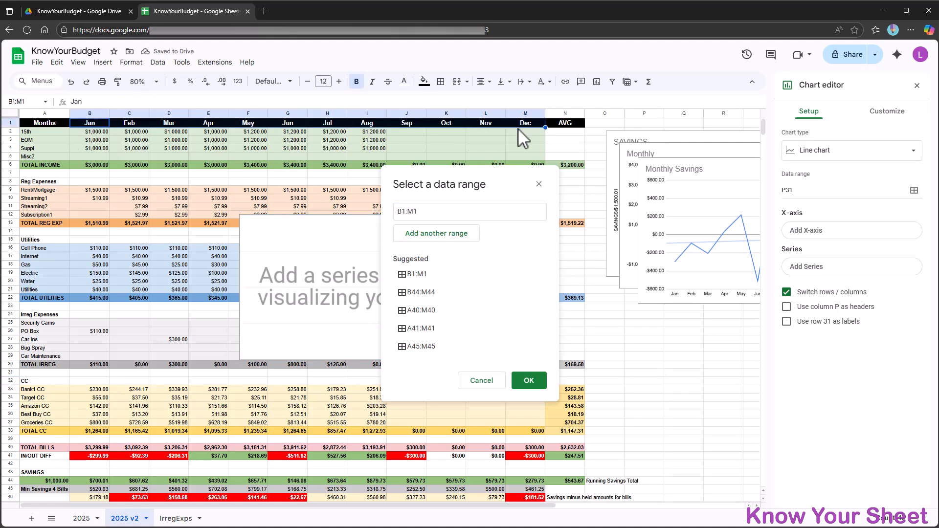
left_click(425, 236)
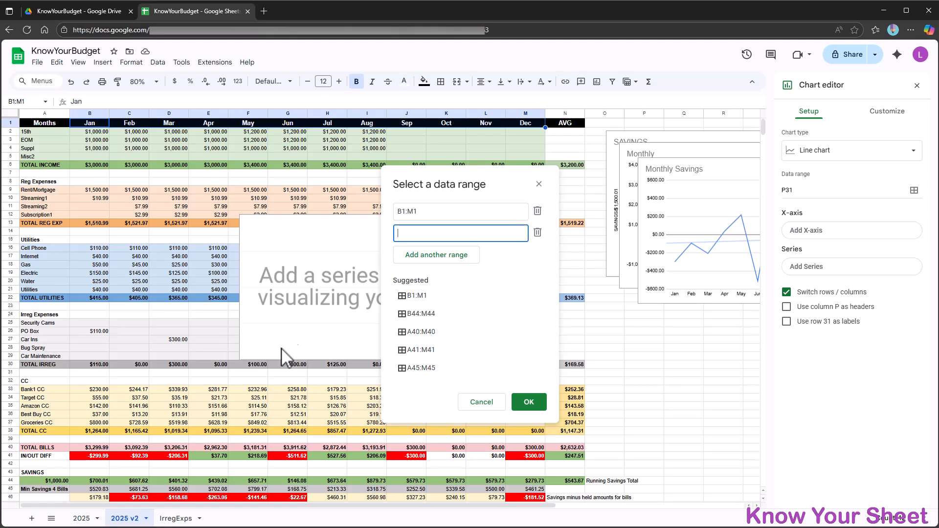
left_click(80, 518)
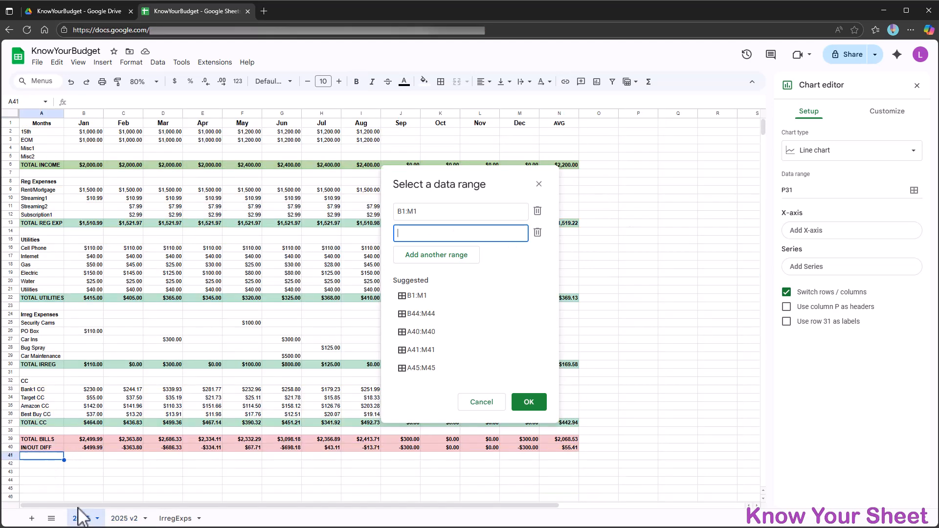
left_click_drag(47, 437, 257, 435)
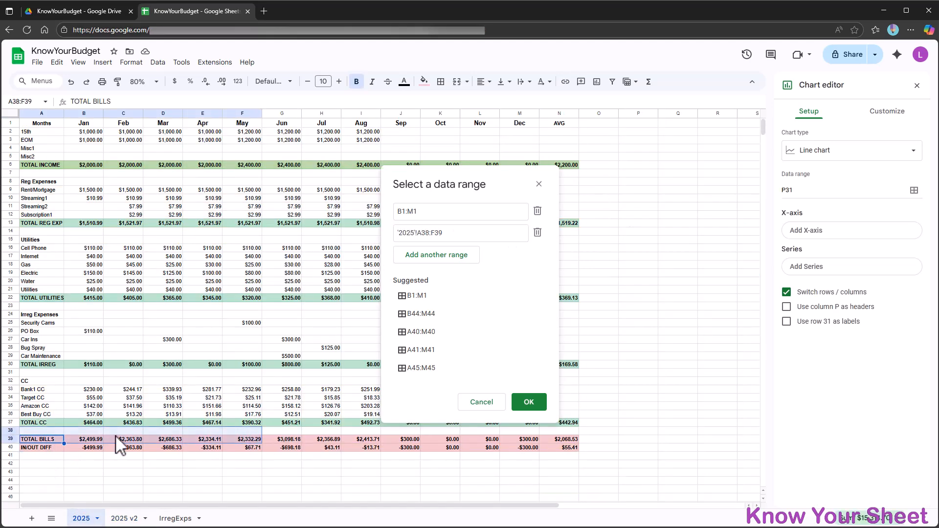
left_click(96, 439)
left_click_drag(96, 440, 523, 435)
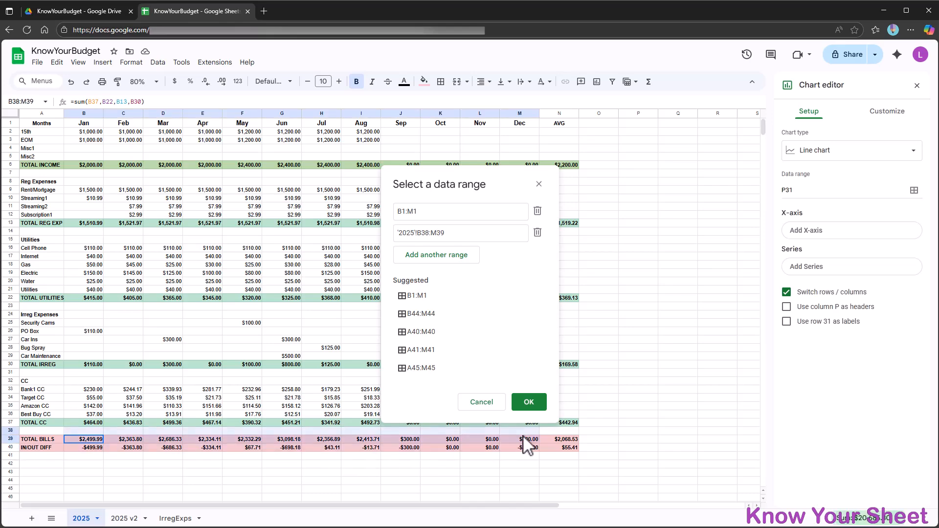
Add the 2025 v2 TOTAL BILLS range B40:M40 as a third data range and apply the ranges to the chart
left_click(436, 255)
left_click(124, 518)
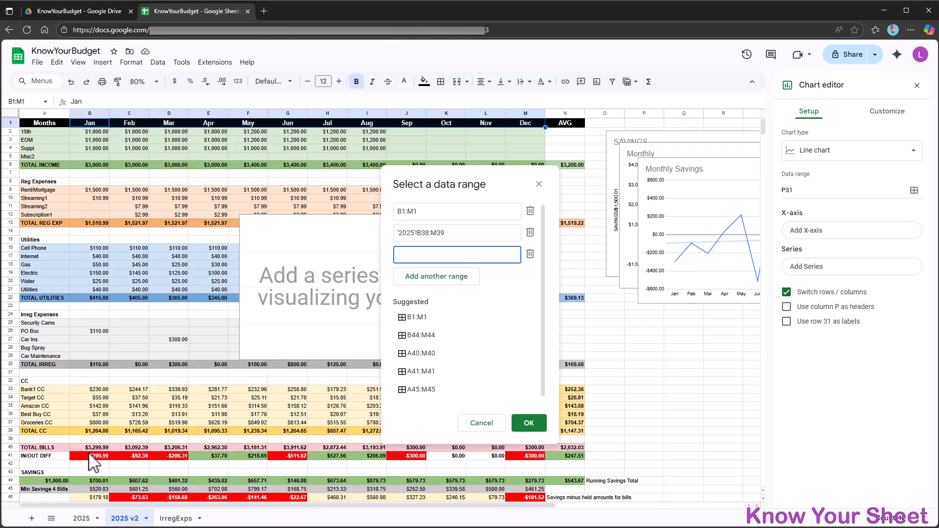
left_click(95, 447)
left_click_drag(128, 460, 539, 449)
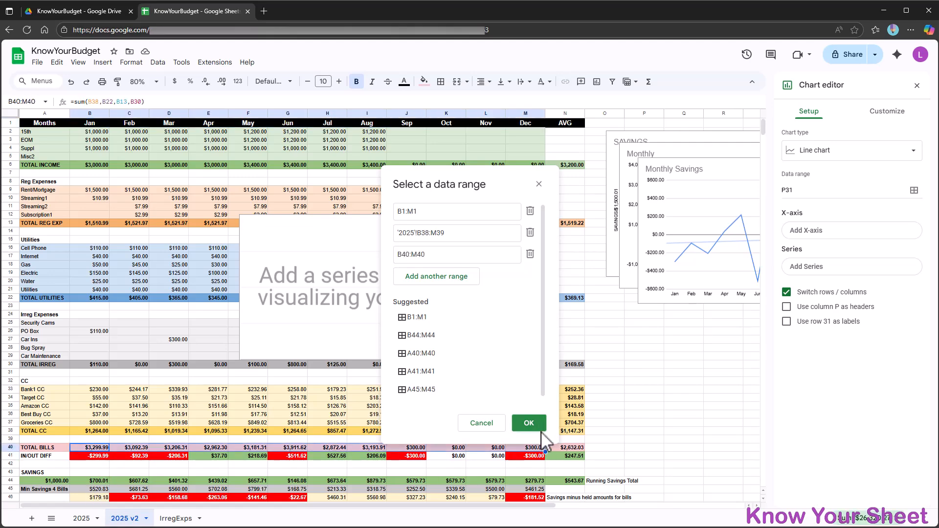
left_click(540, 424)
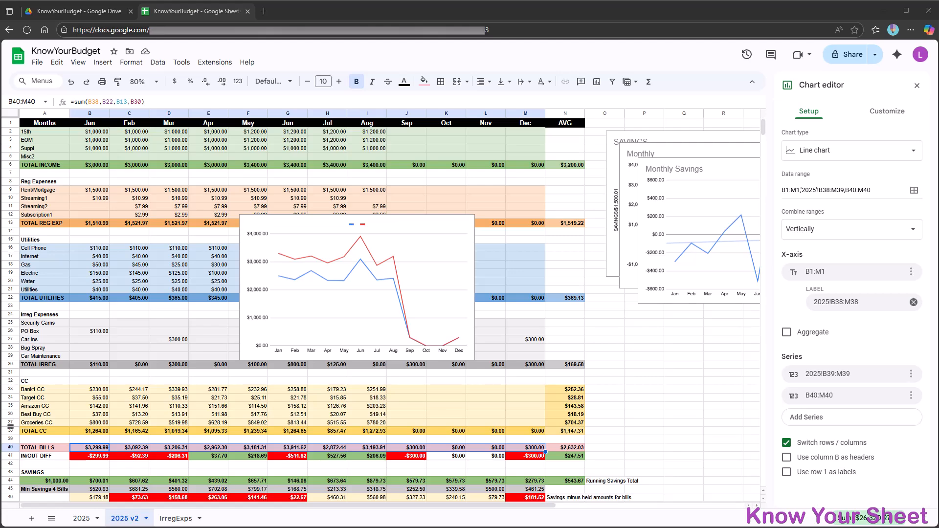
Move the new chart down near the TOTAL BILLS row and title it "2024 v 2025"
left_click_drag(403, 235, 579, 331)
left_click(898, 115)
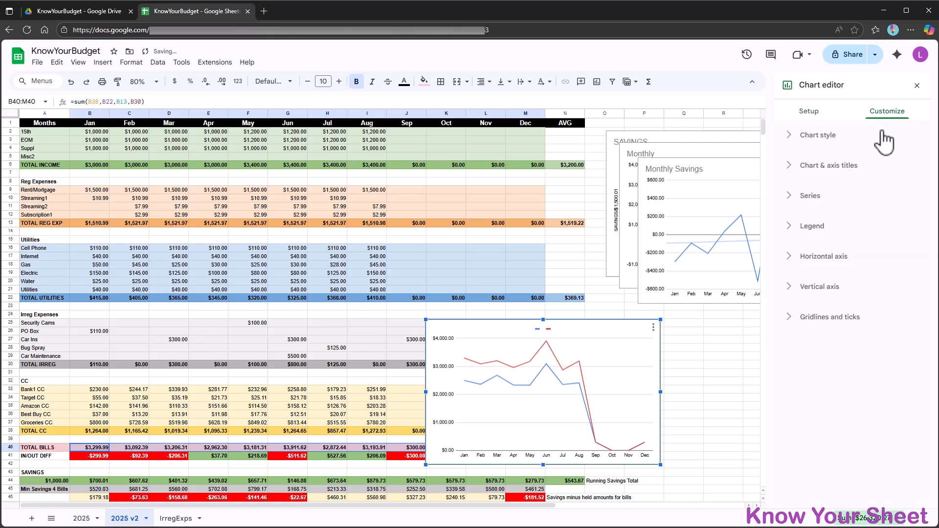
left_click(837, 167)
left_click(815, 239)
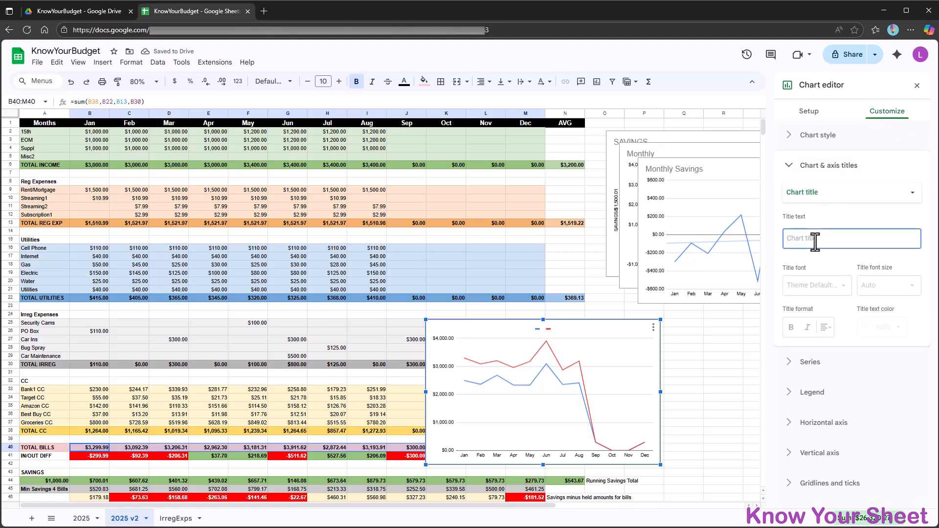
type("2024")
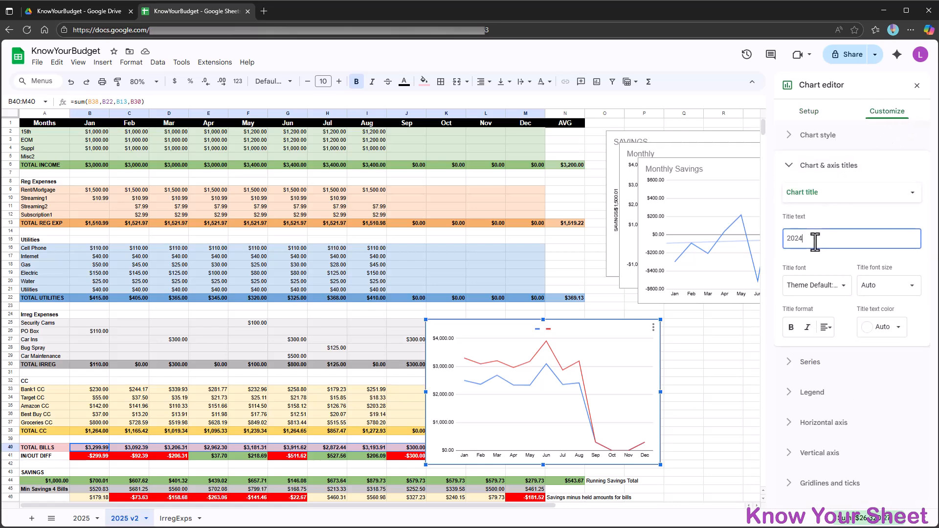
type(" v 2025")
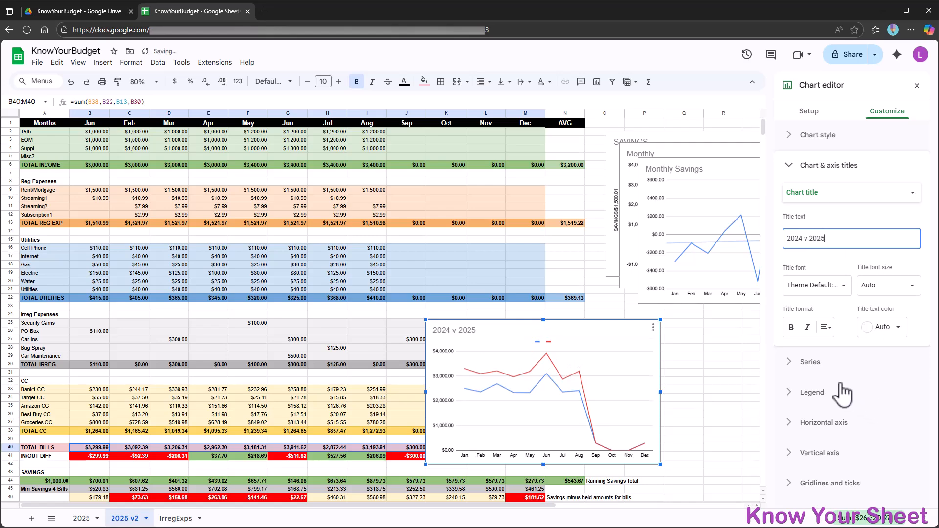
Set the legend position of the 2024 v 2025 chart to Bottom
left_click(788, 398)
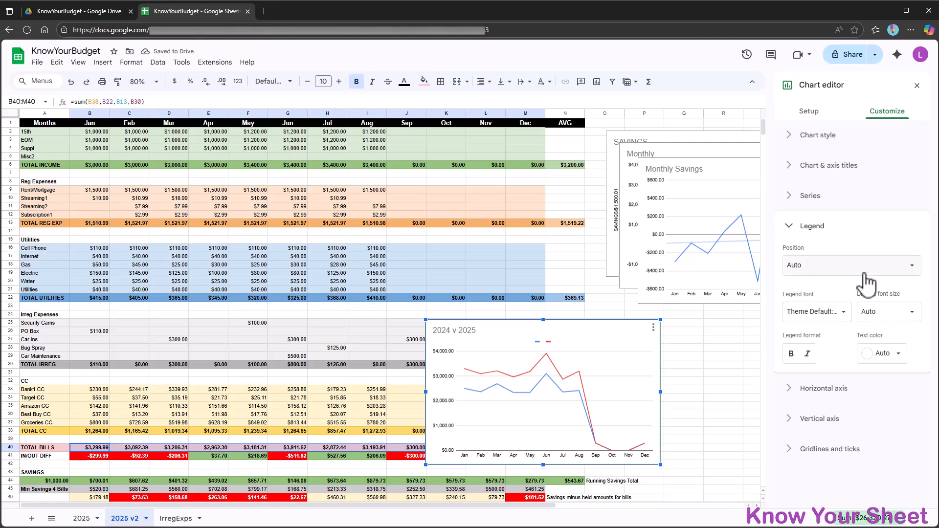
left_click(863, 275)
left_click(839, 186)
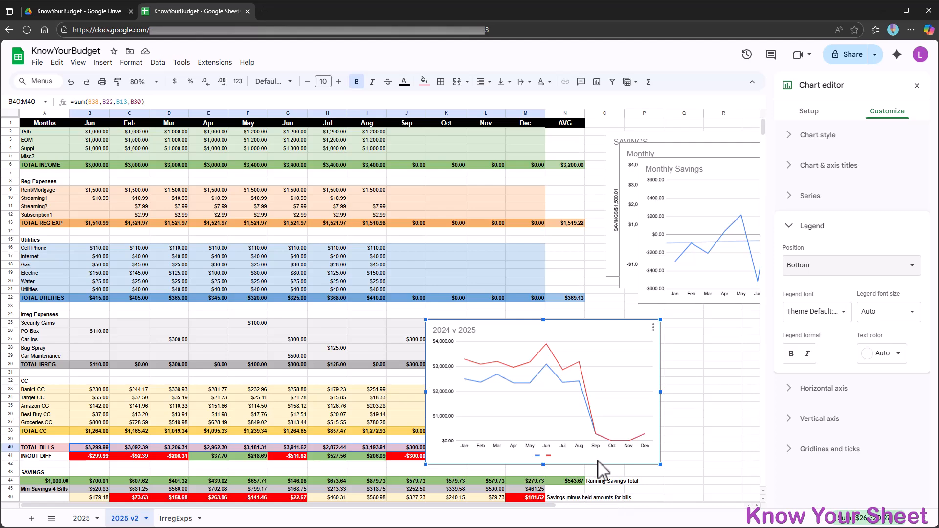
Move the 2024 v 2025 chart beside the data, below the Monthly Savings chart
left_click(730, 415)
left_click(632, 331)
left_click_drag(592, 329, 786, 333)
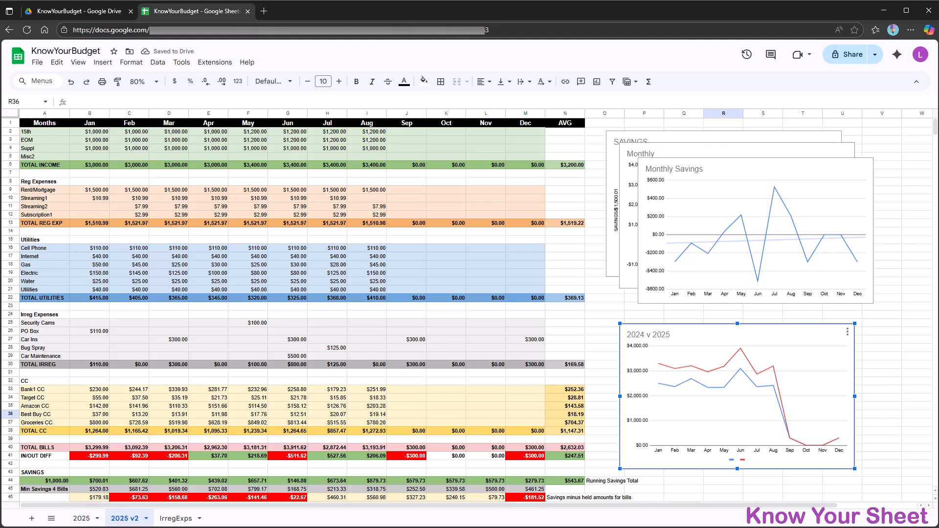
left_click(598, 282)
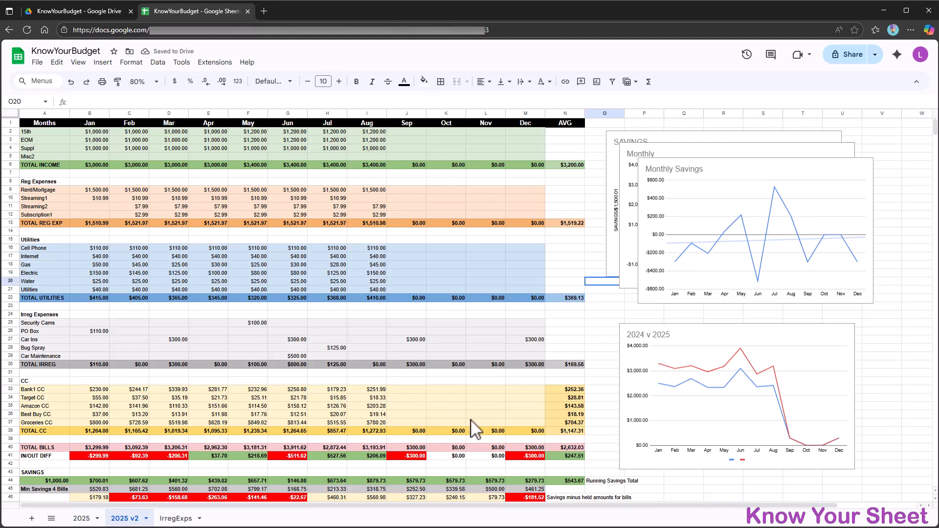
Review the irregular expense names in A25:A29 and open the IrregExps sheet to examine their monthly holds
left_click(575, 463)
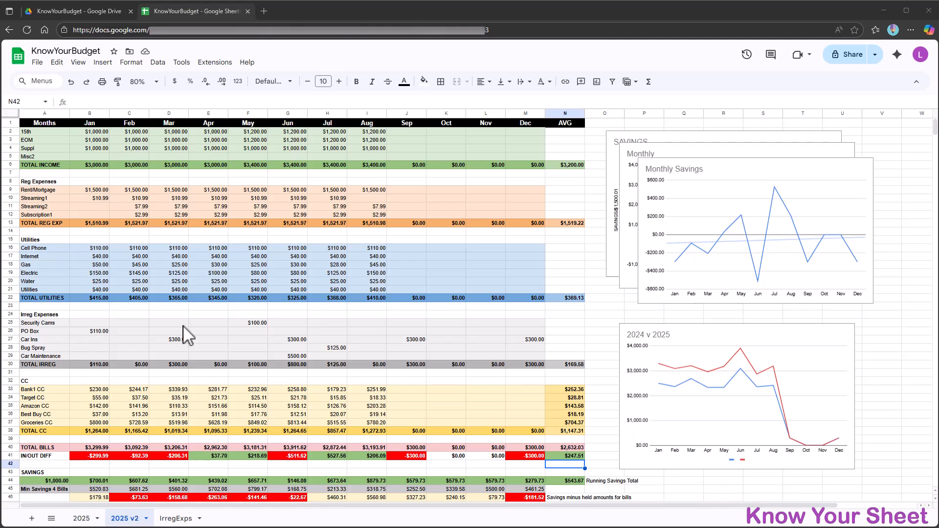
left_click(51, 323)
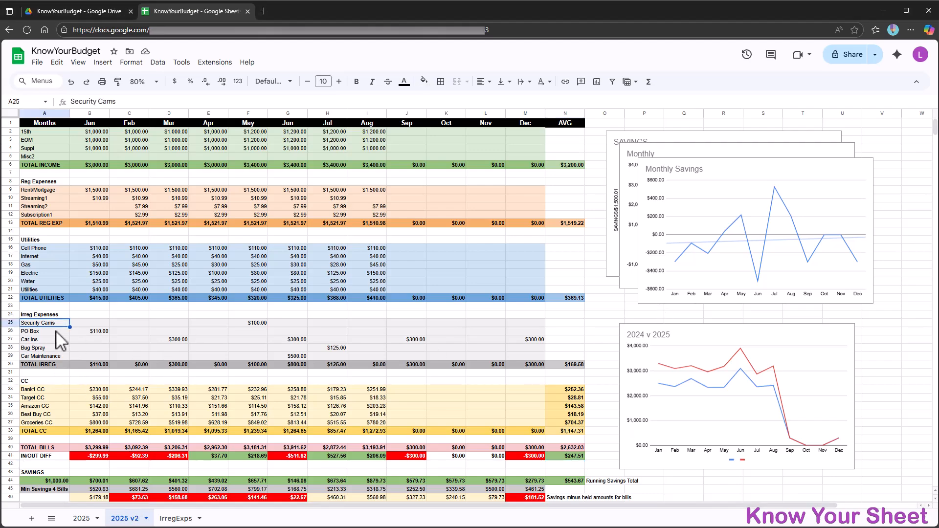
left_click_drag(54, 323, 64, 357)
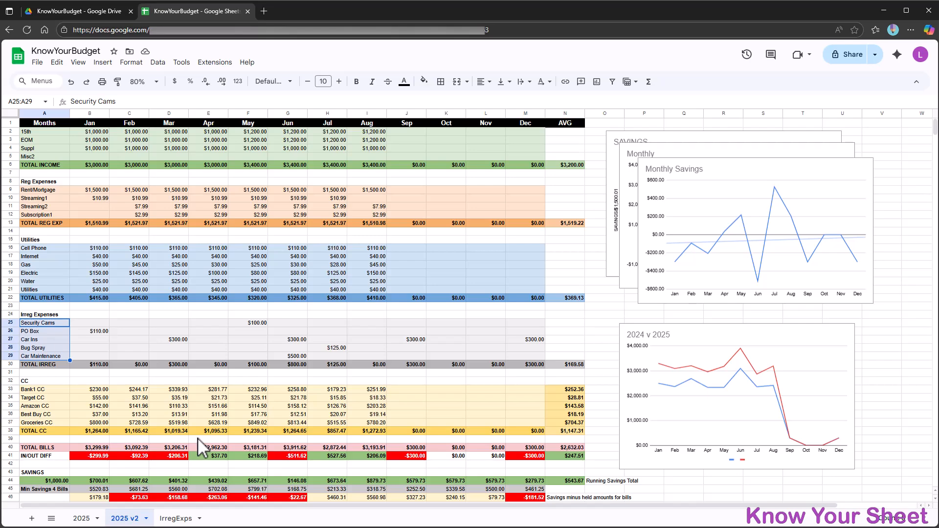
left_click(176, 519)
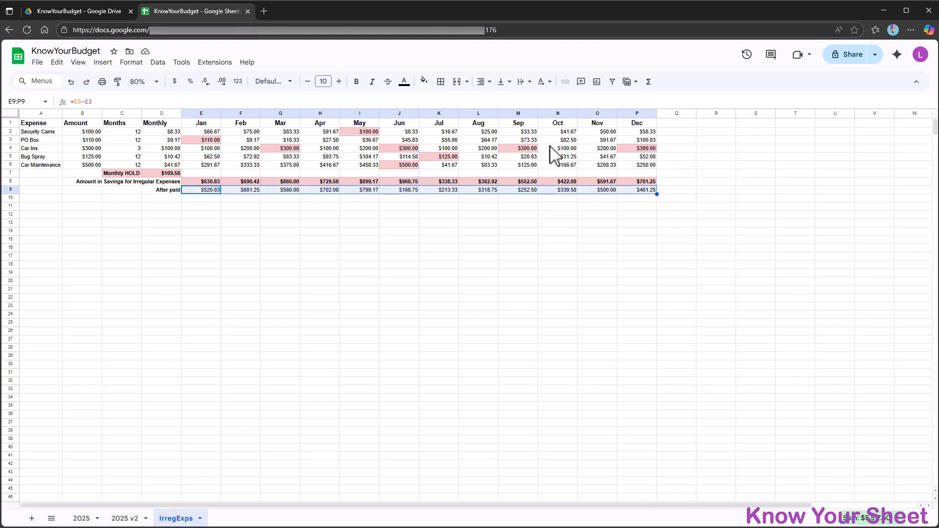
Enter the heading "IS USED" in cell R1 of the IrregExps sheet
left_click(714, 124)
type("IS USED")
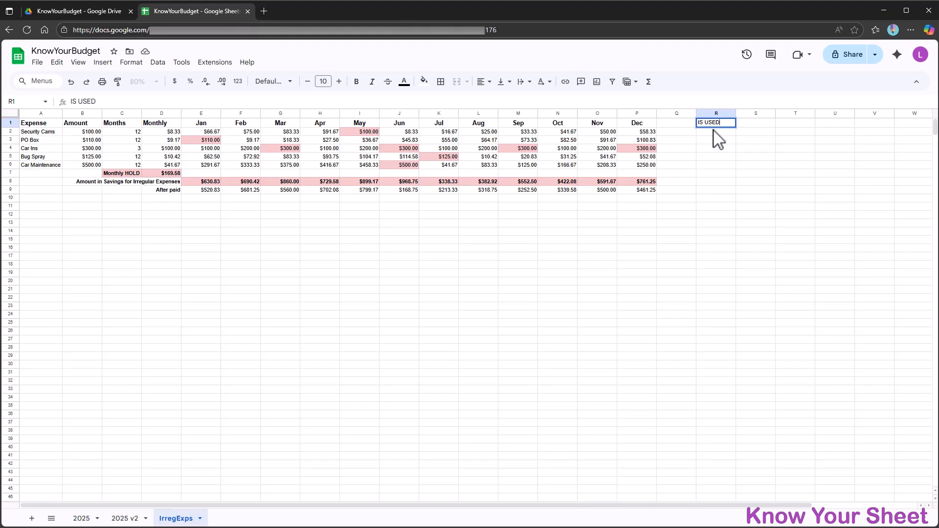
key("Return")
Enter =XLOOKUP(A2,'2025 v2'!A:A,'2025 v2'!A:A) in R2 to look up the first expense name in the 2025 v2 sheet
type("=")
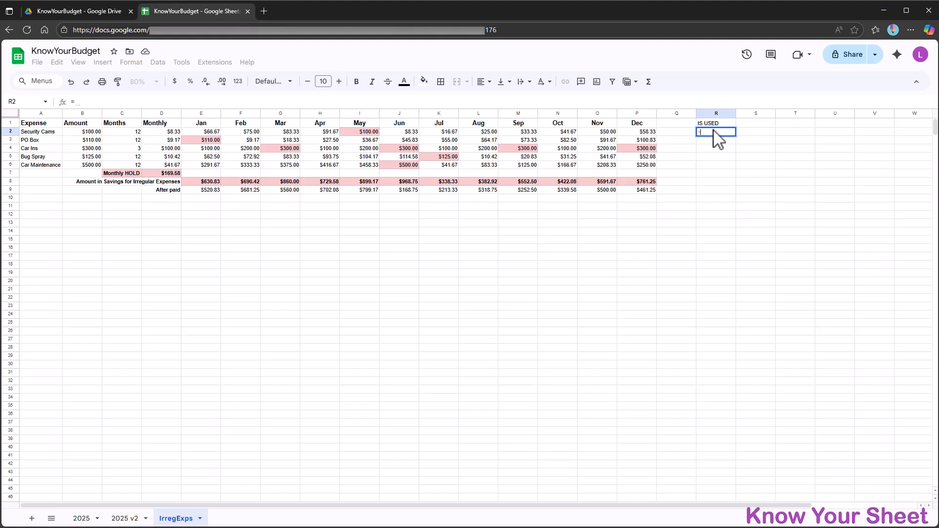
type("xl")
key("Tab")
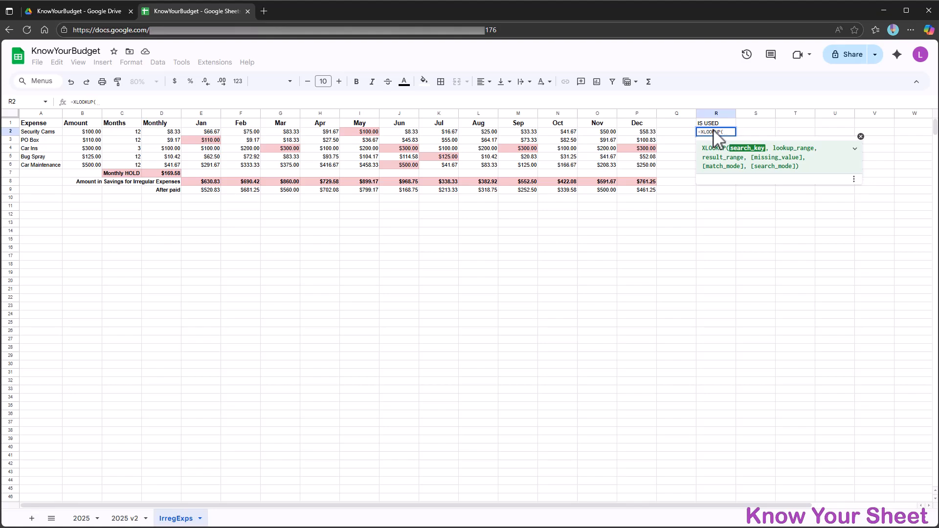
left_click(35, 133)
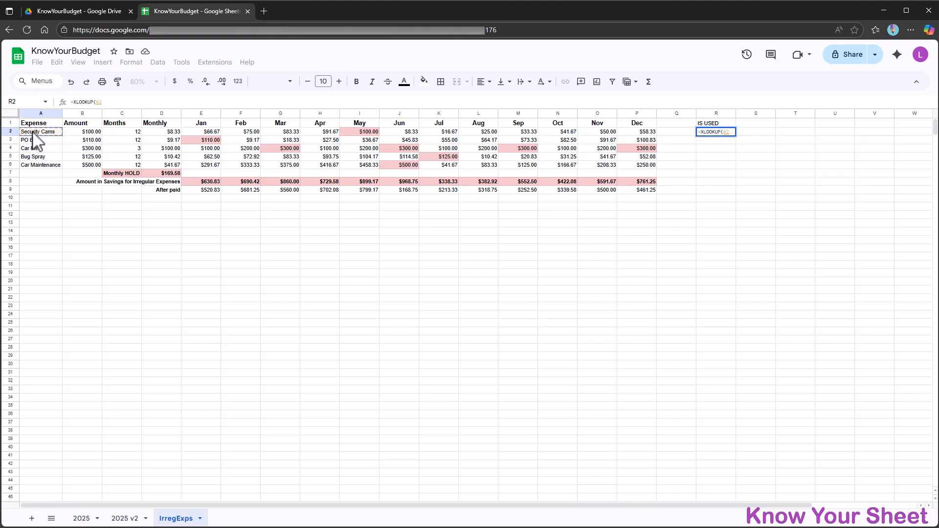
type(",")
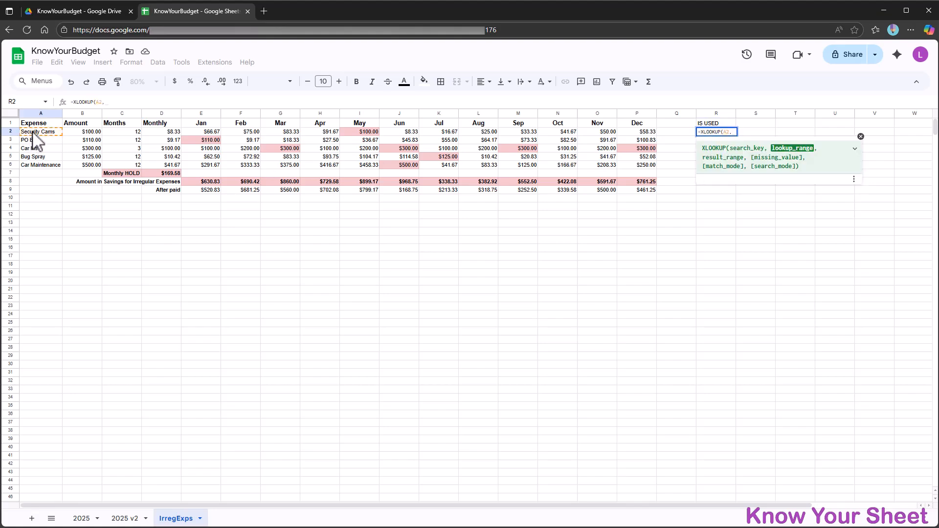
left_click(124, 518)
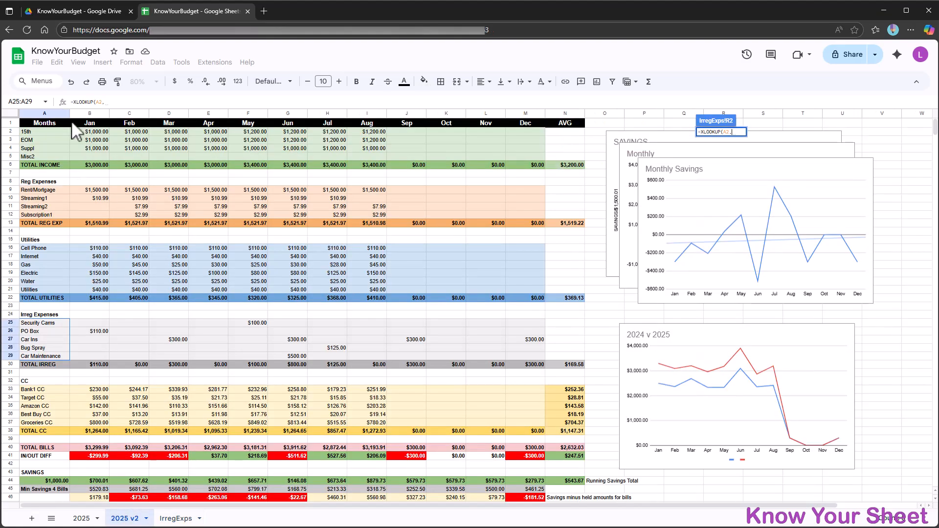
left_click(57, 114)
type(",")
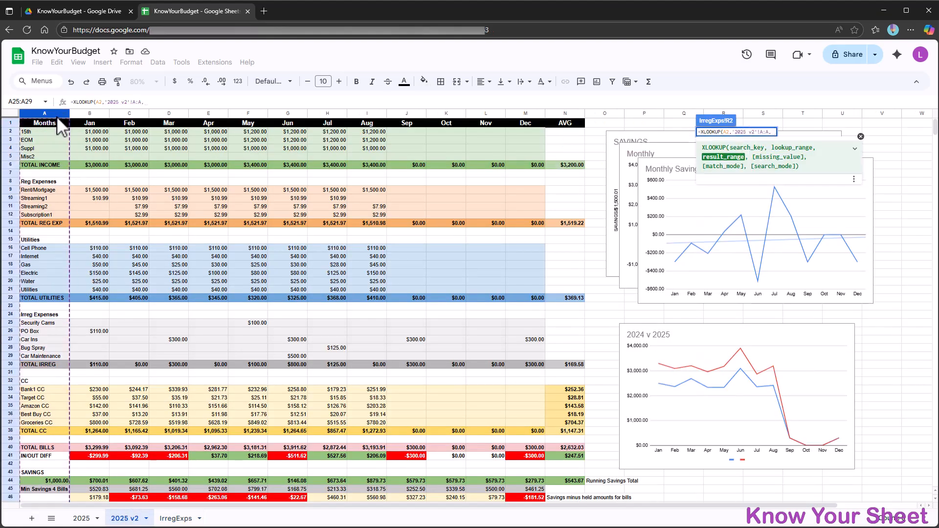
left_click(56, 114)
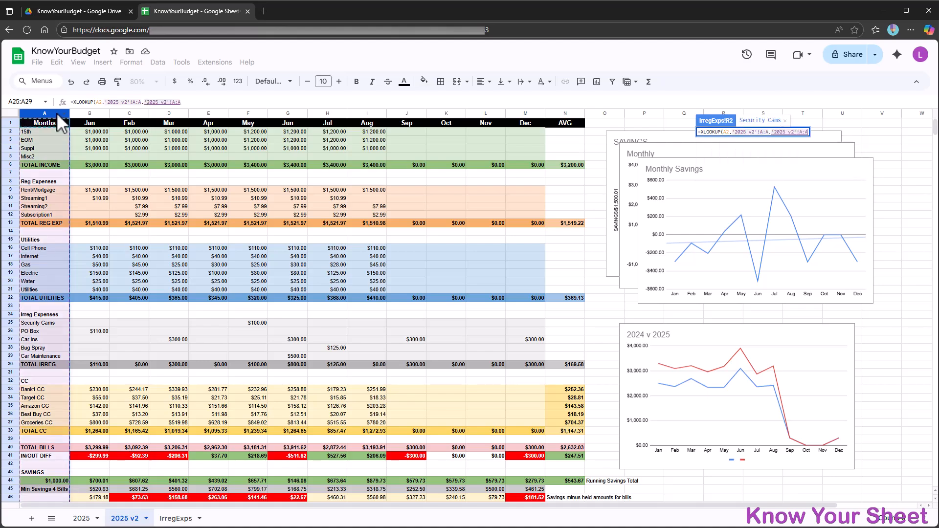
key("Return")
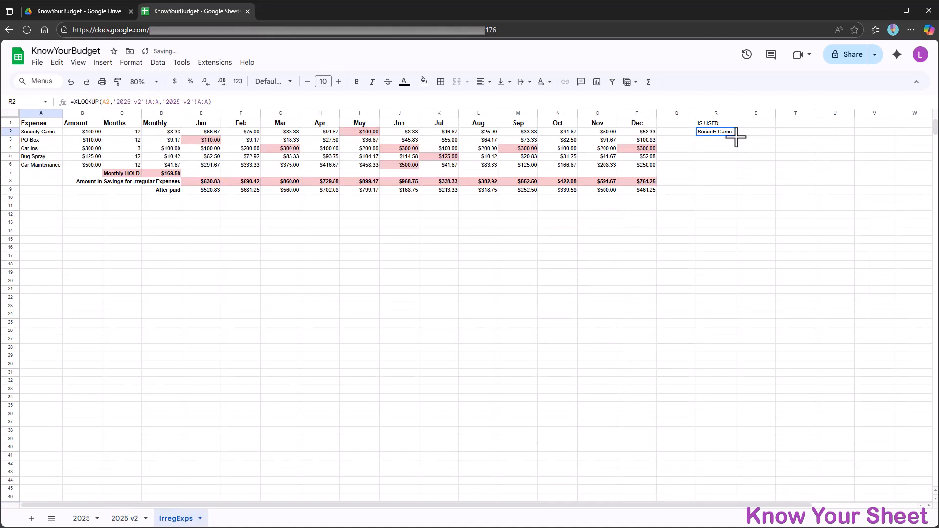
Fill the XLOOKUP formula down through R6 and widen column R slightly to fit the expense names
mouse_move(735, 136)
left_mouse_down()
mouse_move(734, 191)
mouse_move(734, 167)
left_mouse_up()
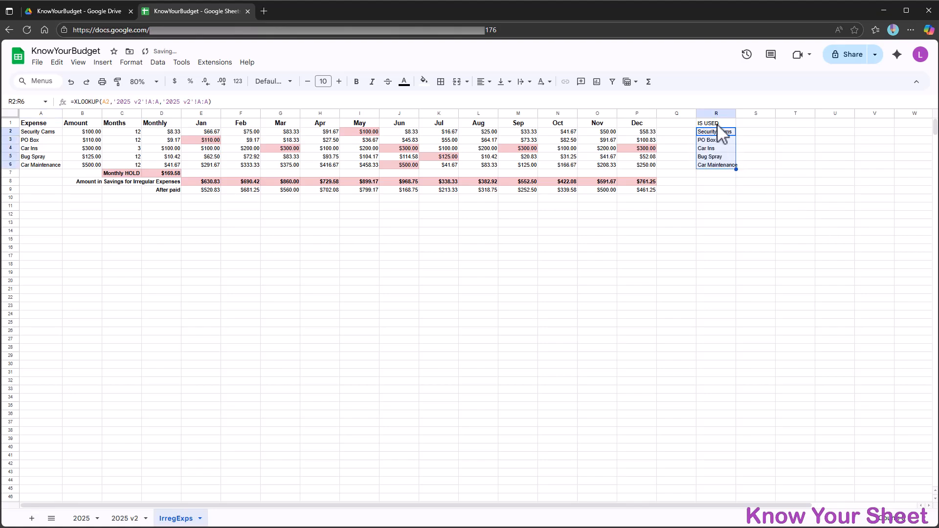
left_click(721, 124)
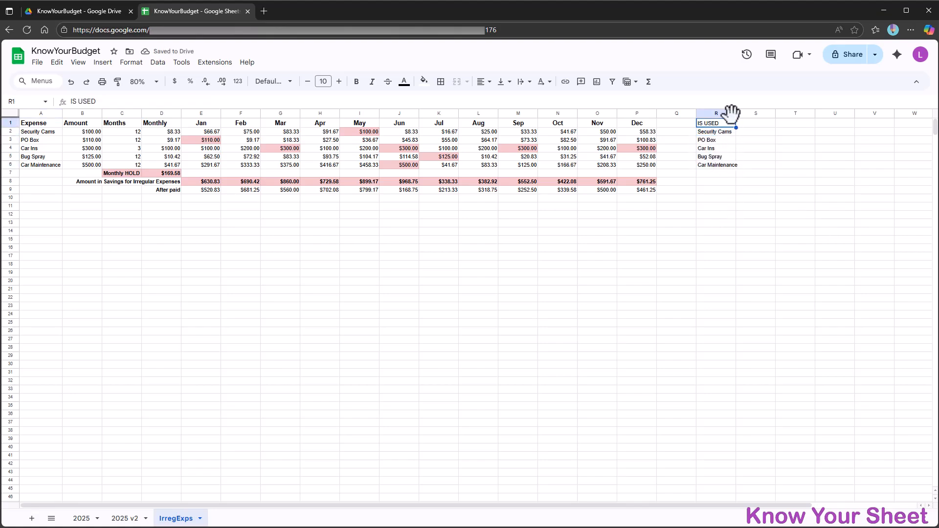
left_click_drag(735, 113, 739, 113)
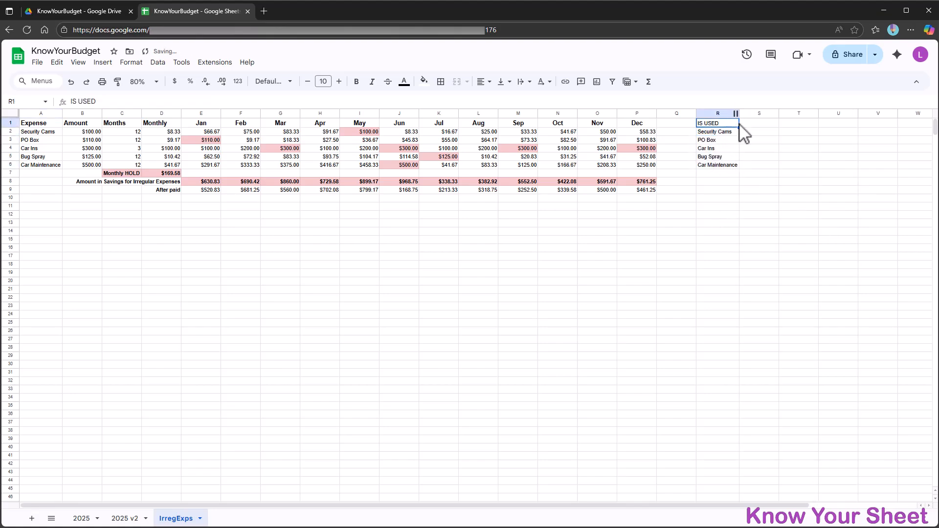
Replace the Car Maintenance expense name in A6 of IrregExps with "Oil Change"
left_click(41, 165)
type("Oil Change")
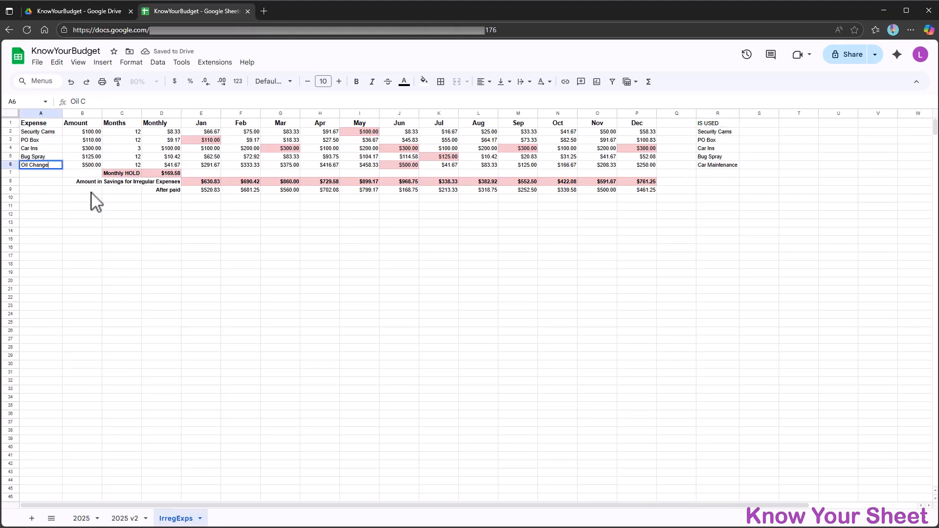
key("Return")
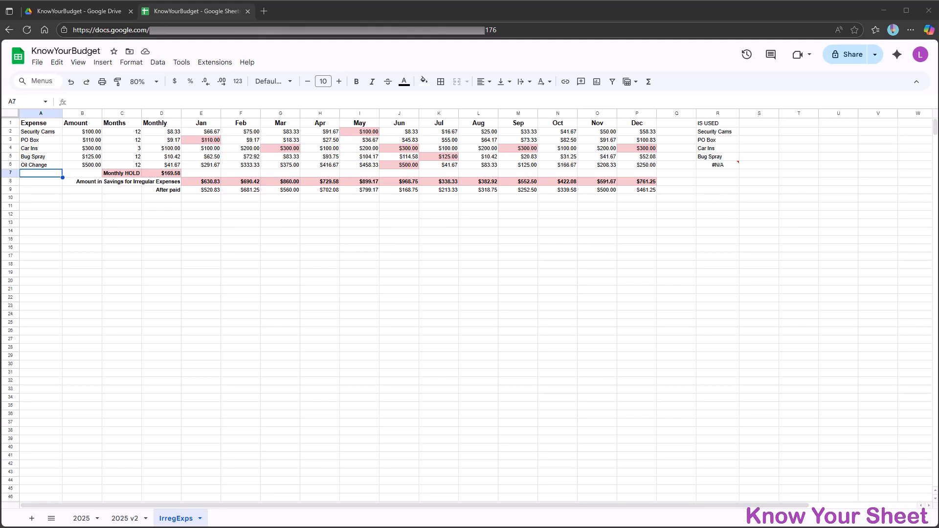
Add a data validation rule to the irregular expense names in A25:A29 of the 2025 v2 sheet
left_click(124, 518)
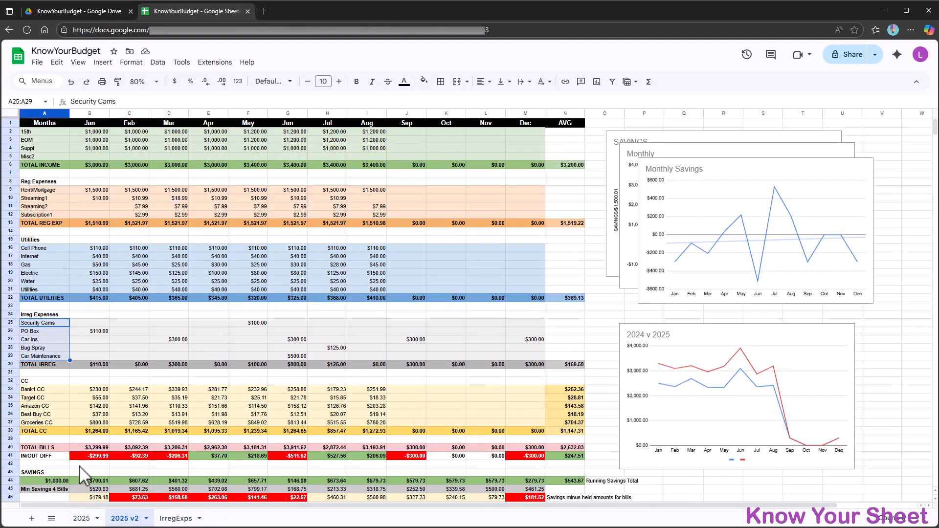
left_click(61, 324)
left_click_drag(56, 353, 53, 360)
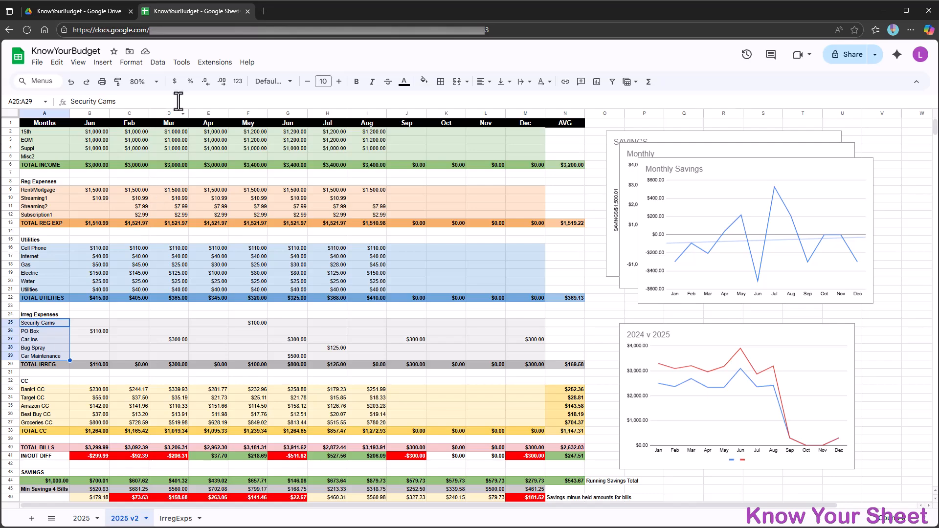
left_click(159, 63)
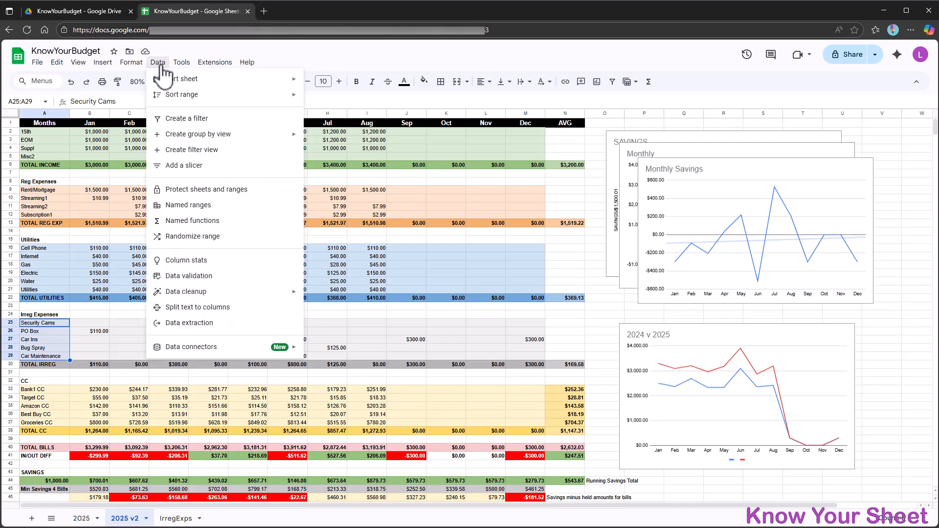
left_click(185, 276)
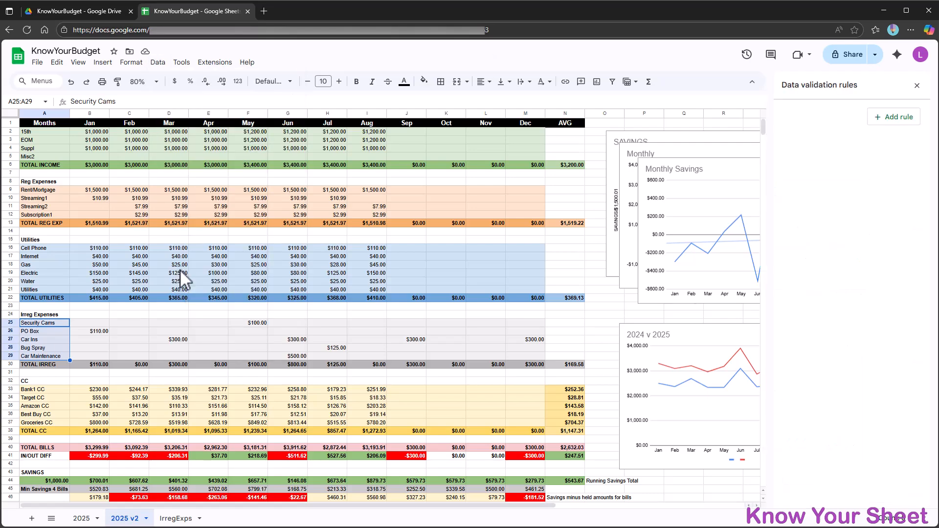
left_click(895, 119)
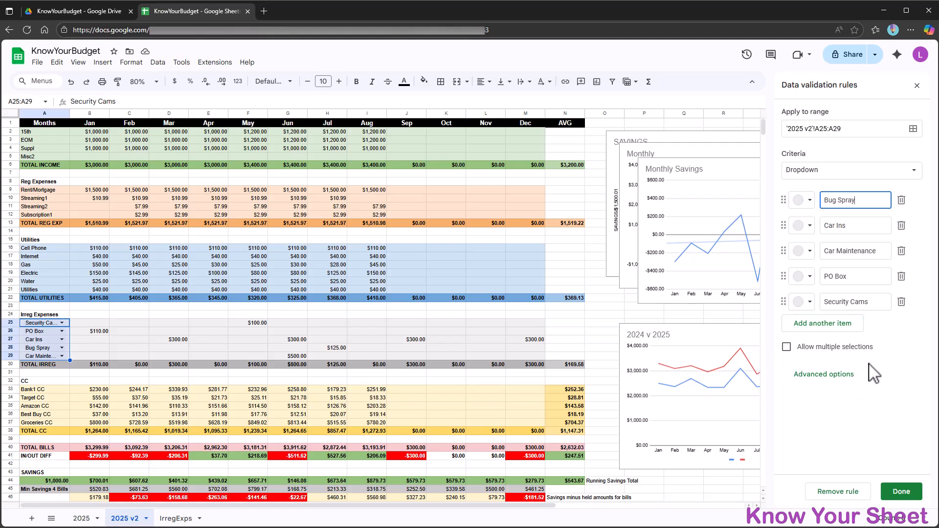
Set the rule's criteria to Dropdown (from a range) with source IrregExps!A2:A6 and save the rule
left_click(913, 171)
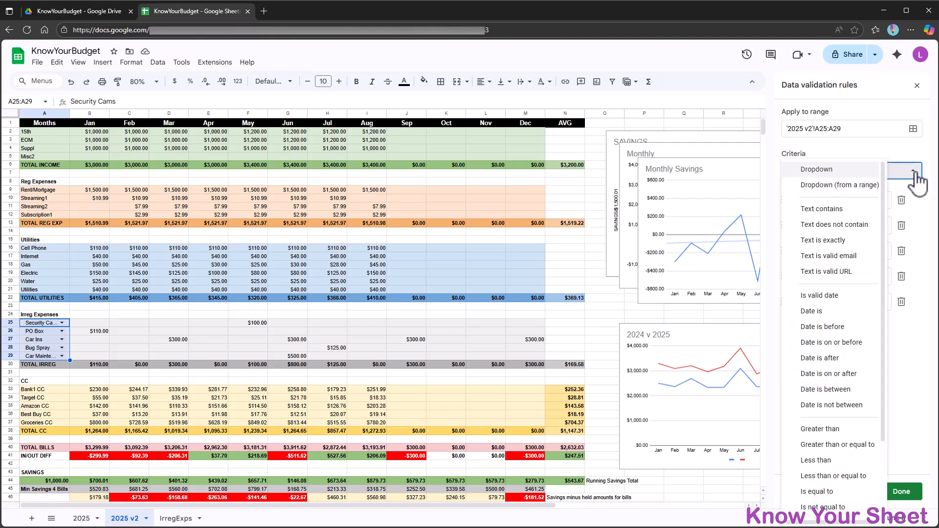
left_click(874, 186)
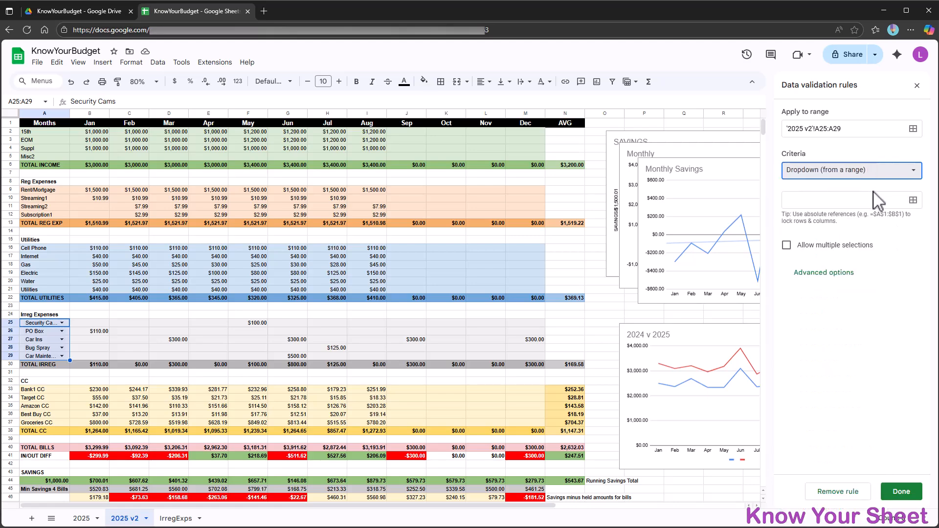
left_click(920, 204)
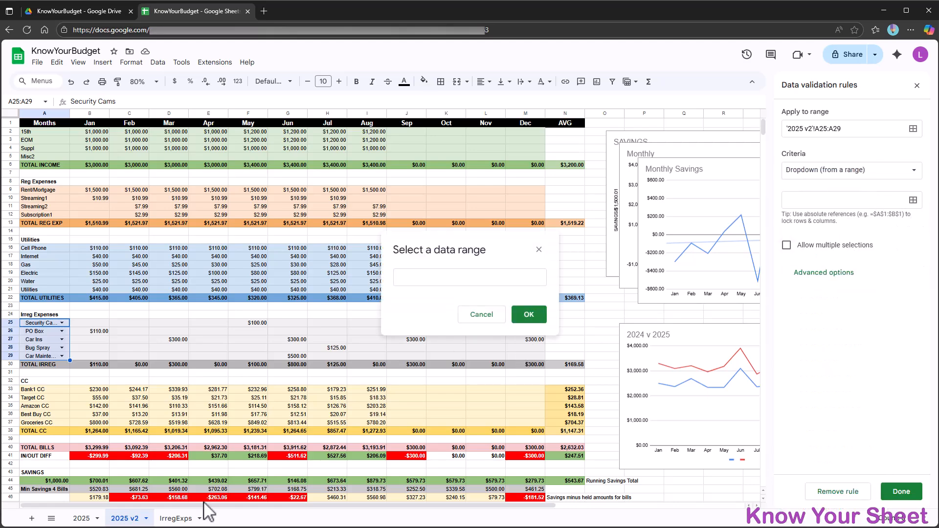
left_click(171, 523)
left_click_drag(55, 132, 56, 167)
left_click(528, 315)
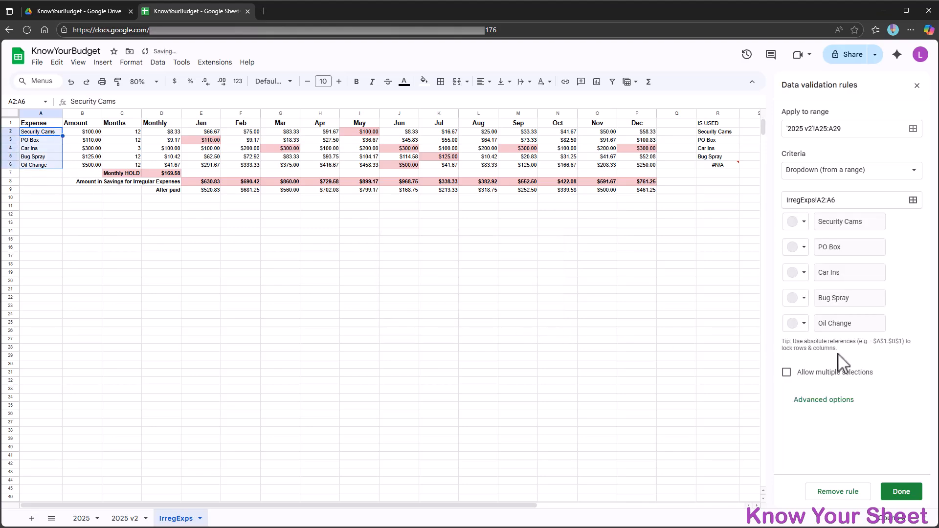
left_click(904, 493)
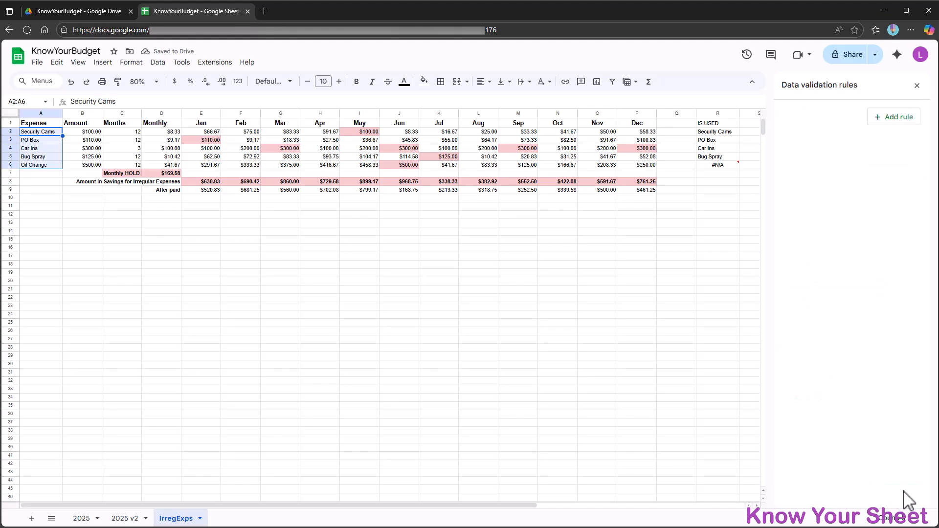
Choose Oil Change for the last irregular expense in A29 of the 2025 v2 sheet
left_click(124, 518)
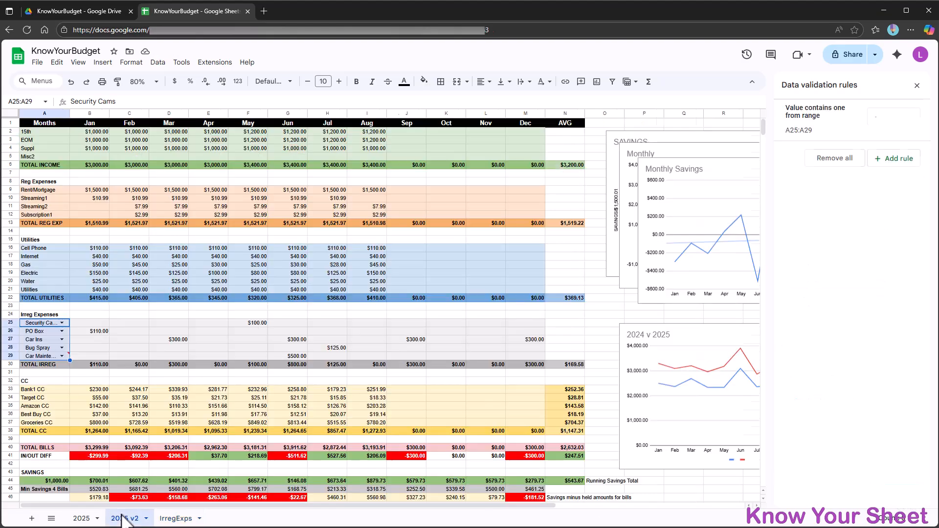
left_click(93, 332)
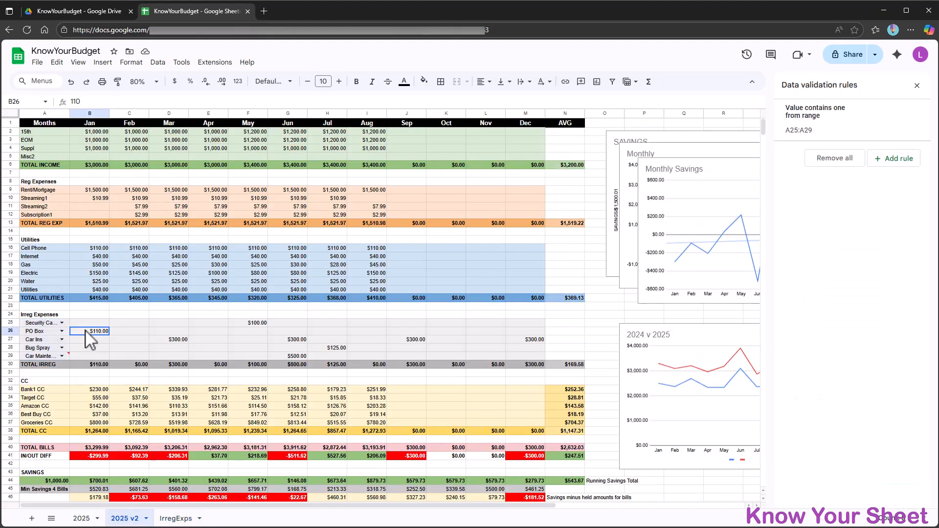
left_click(62, 356)
left_click(42, 438)
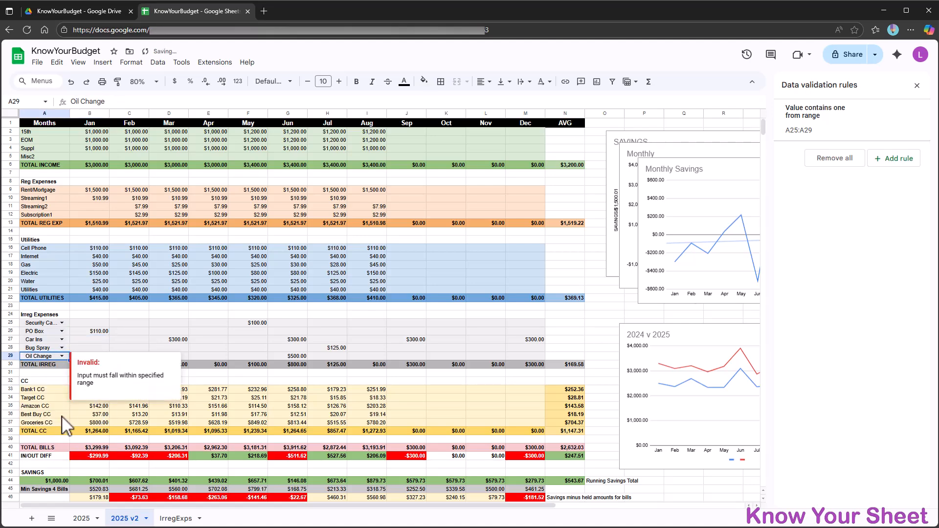
left_click(489, 323)
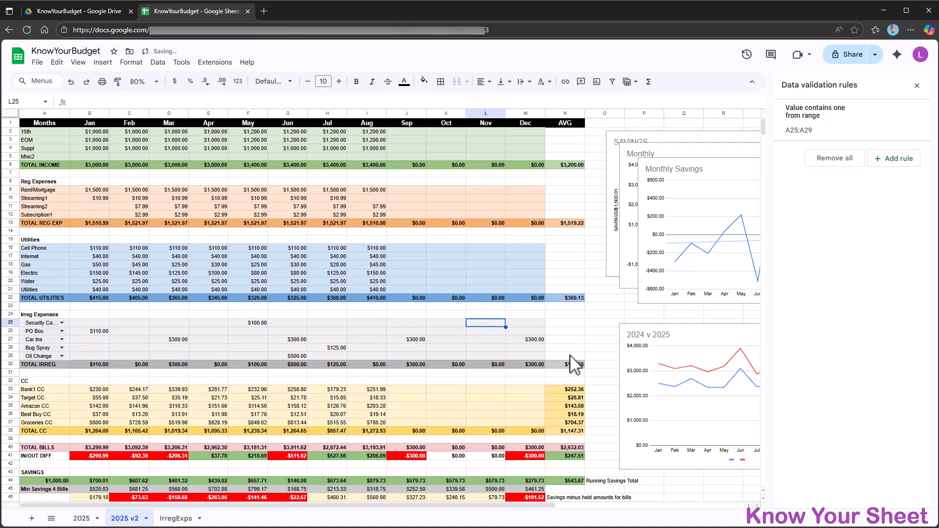
Check the IS USED column on IrregExps, close the data validation rules, and return to the 2025 v2 sheet
left_click(177, 519)
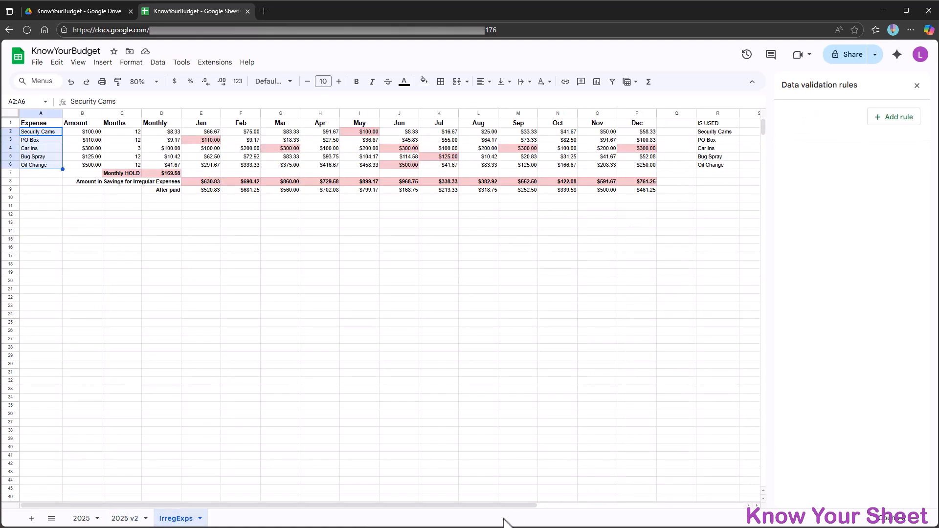
left_click(917, 86)
left_click(126, 518)
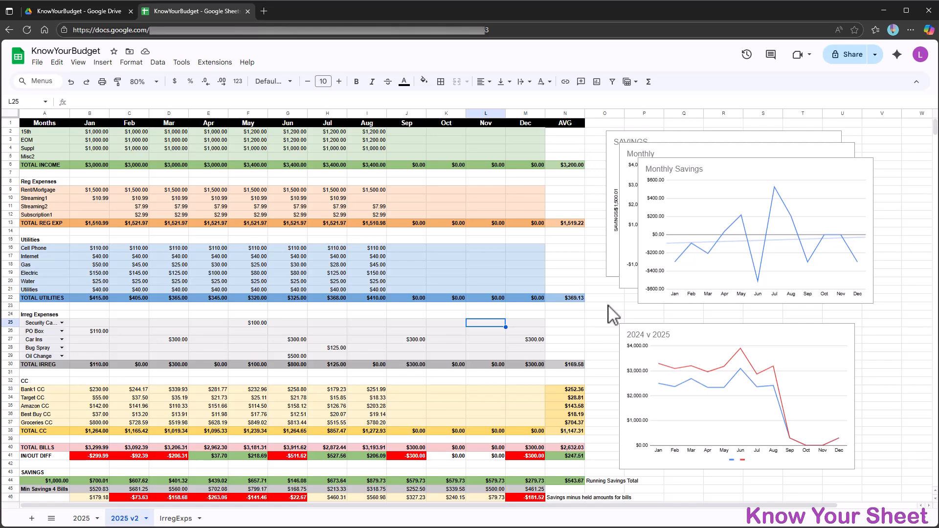
left_click(46, 125)
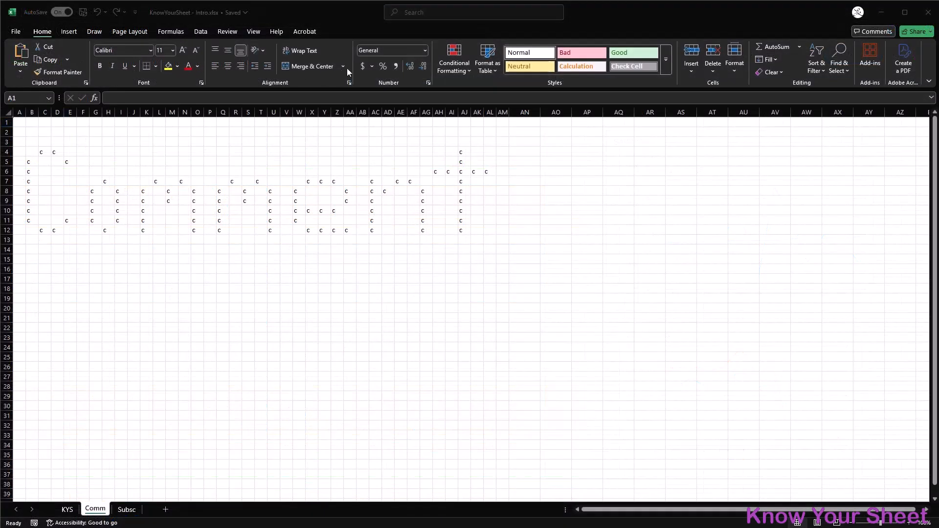
In Excel's Comm sheet, turn off Stop If True for the first conditional formatting rule and apply the change
left_click(457, 68)
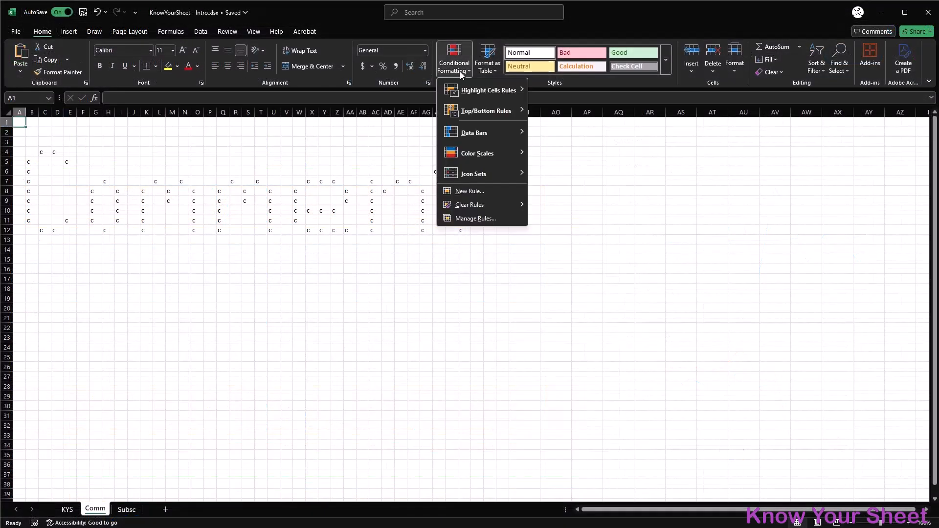
left_click(476, 219)
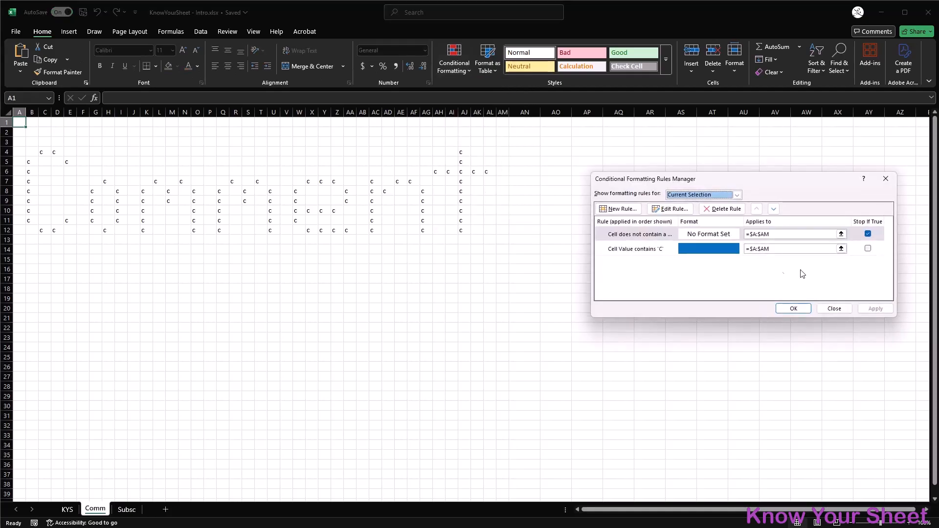
left_click(867, 234)
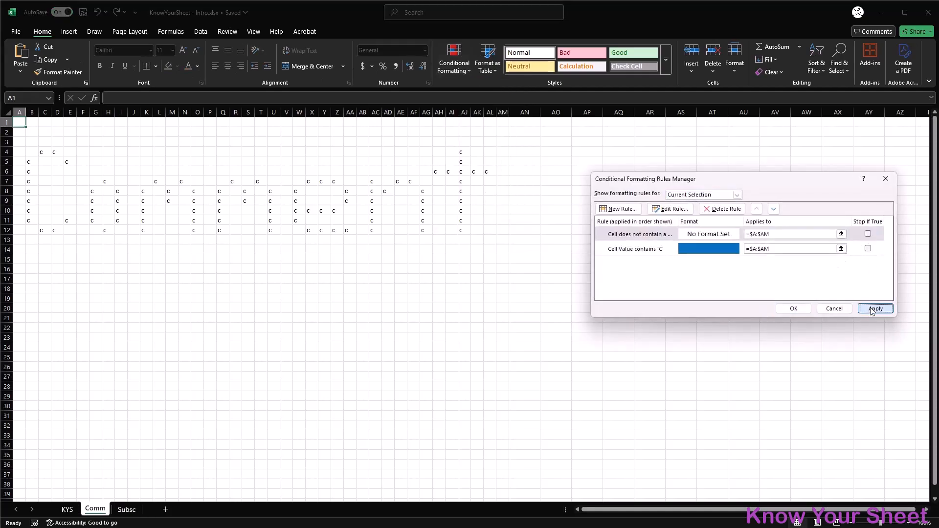
left_click(873, 309)
left_click(793, 308)
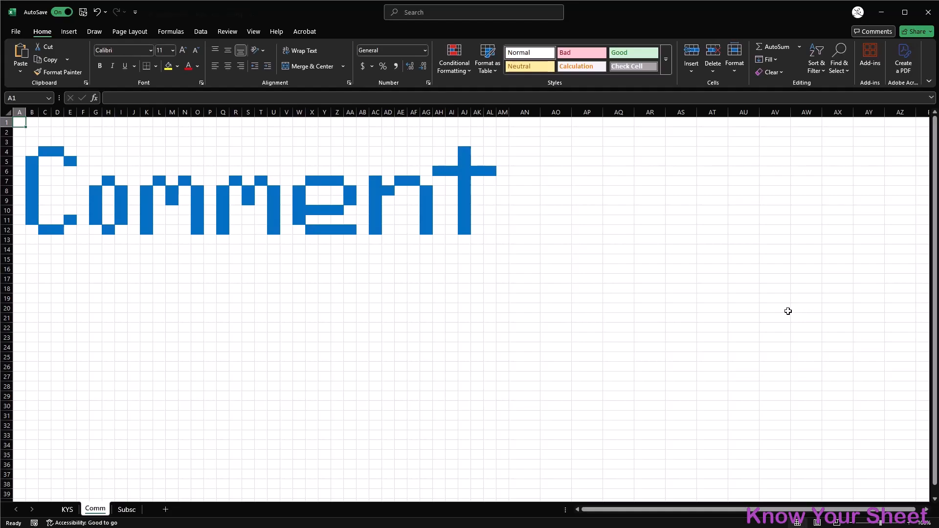
On the Subsc sheet, turn off Stop If True for the first conditional formatting rule and apply the change
left_click(126, 511)
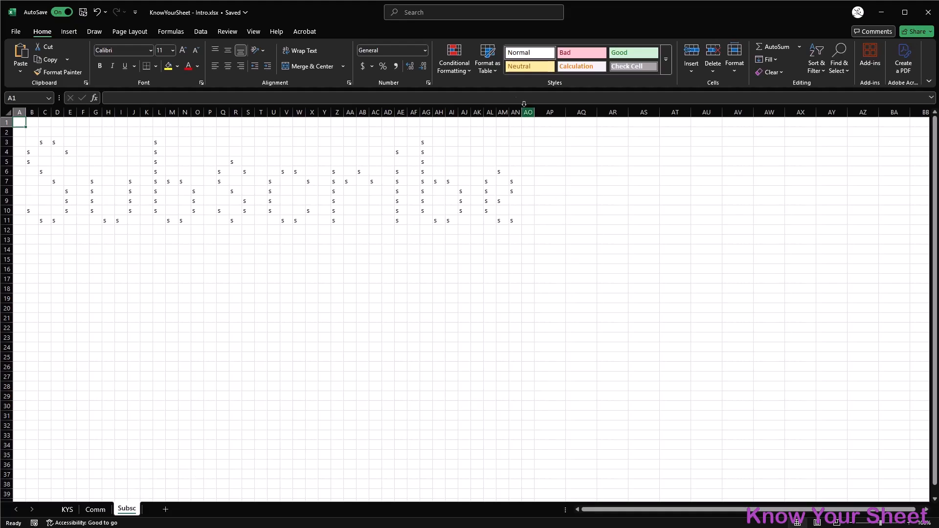
left_click(454, 66)
left_click(457, 218)
left_click(868, 234)
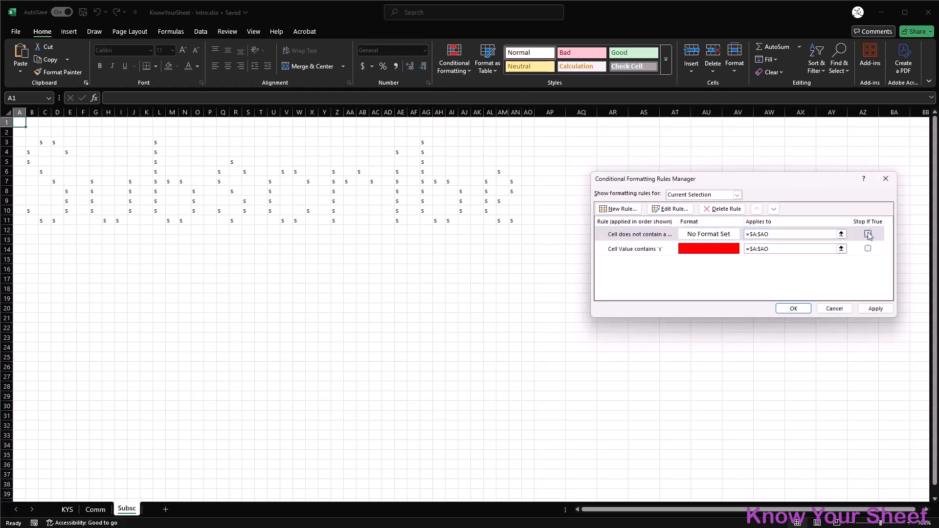
left_click(875, 309)
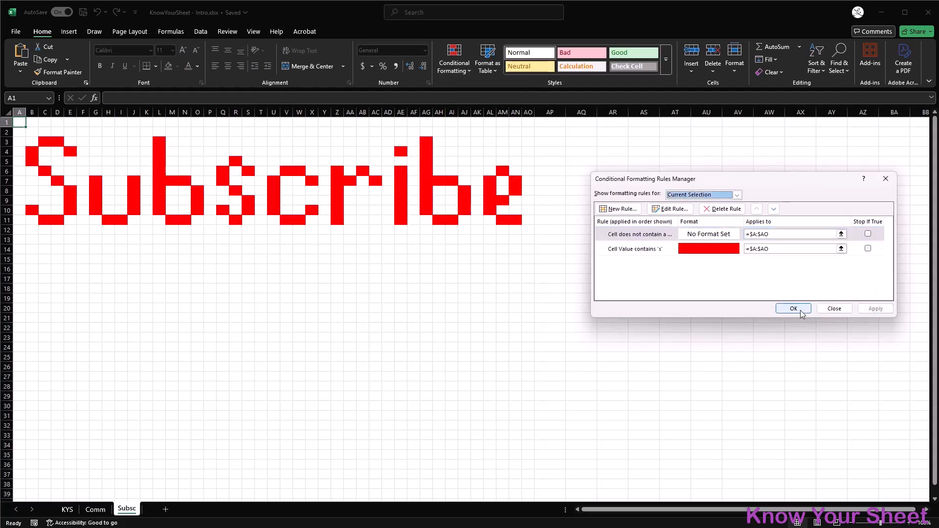